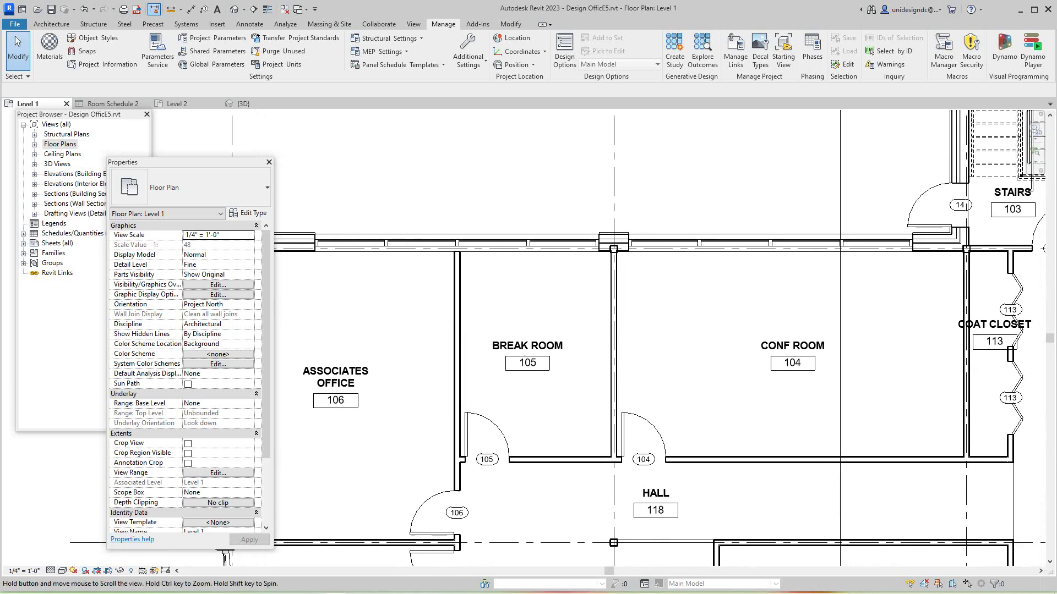
# Examine Break Room 105 and its neighbouring rooms on the Level 1 floor plan
pyautogui.moveTo(683, 388)
pyautogui.mouseDown(button='middle')
pyautogui.moveTo(674, 394)
pyautogui.moveTo(674, 385)
pyautogui.mouseUp(button='middle')
pyautogui.scroll(-1, 1002, 167)
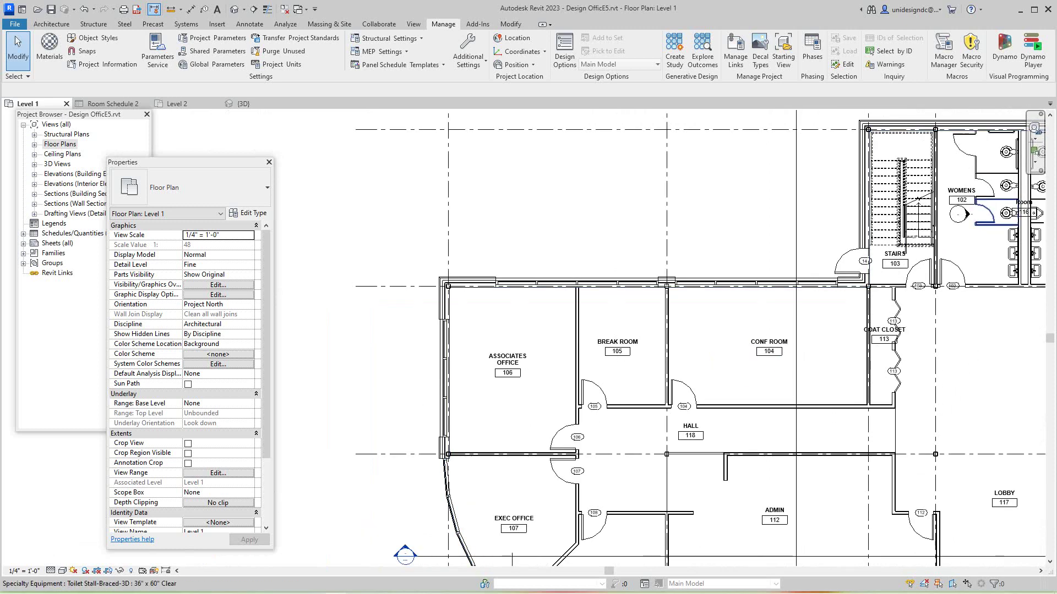
pyautogui.scroll(3, 746, 335)
pyautogui.scroll(2, 603, 306)
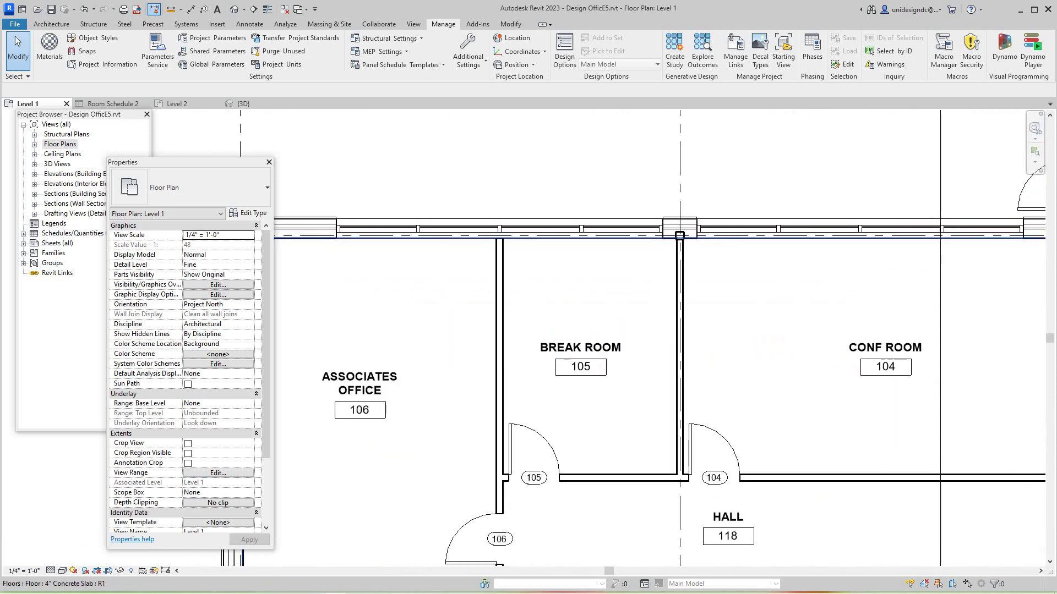
pyautogui.scroll(1, 603, 306)
pyautogui.moveTo(602, 306); pyautogui.dragTo(651, 301, button='middle')
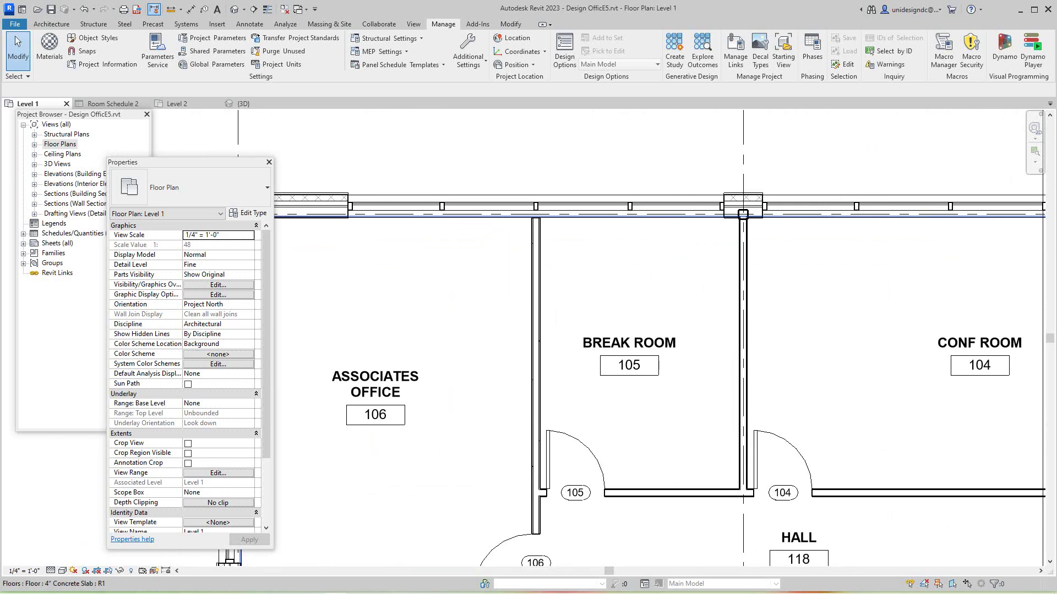
pyautogui.moveTo(629, 363); pyautogui.dragTo(568, 366, button='middle')
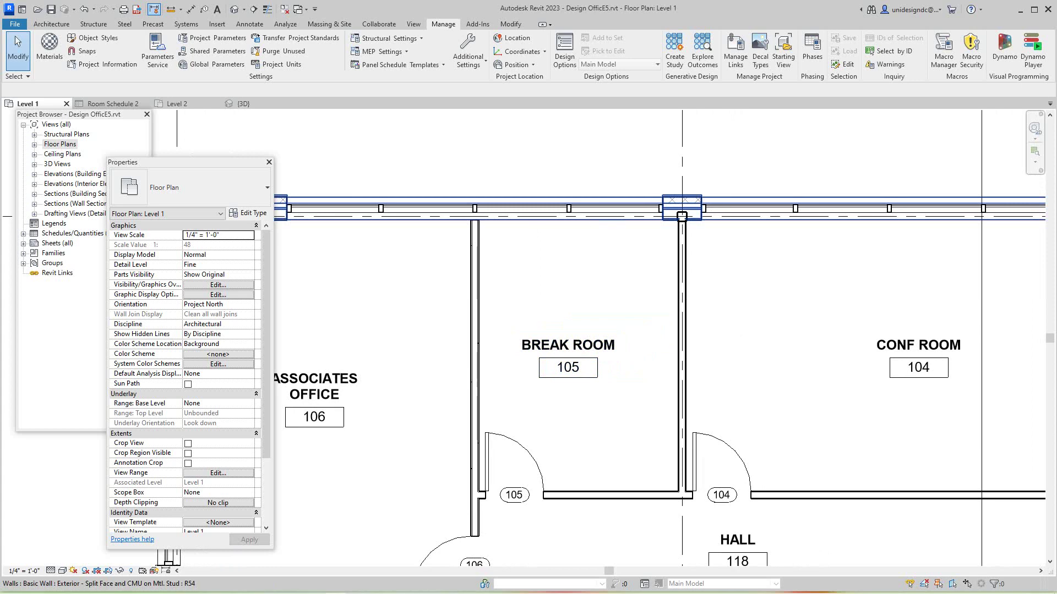
pyautogui.scroll(-3, 476, 250)
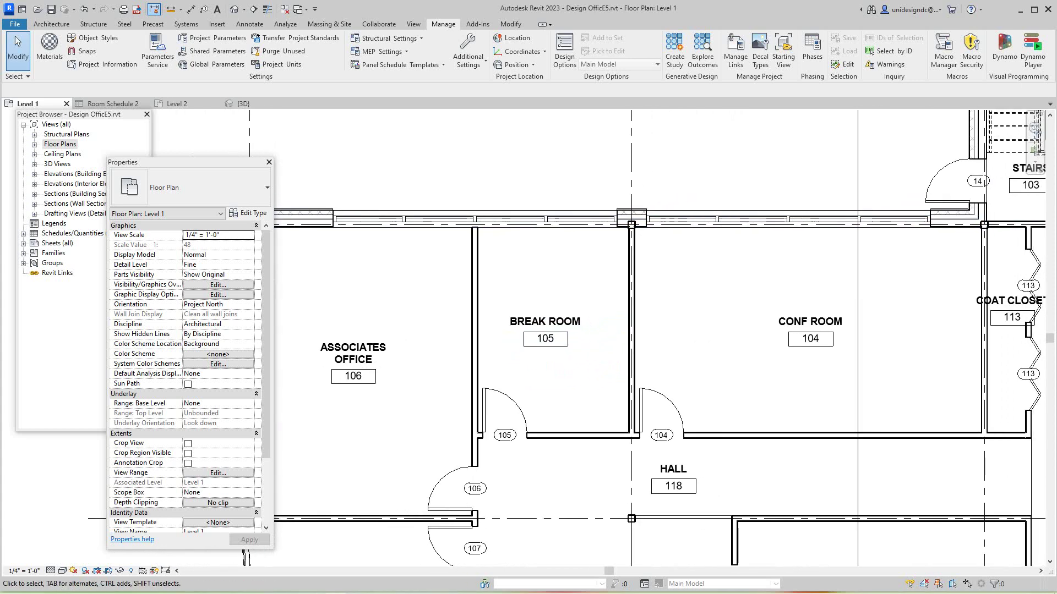
pyautogui.scroll(-1, 541, 161)
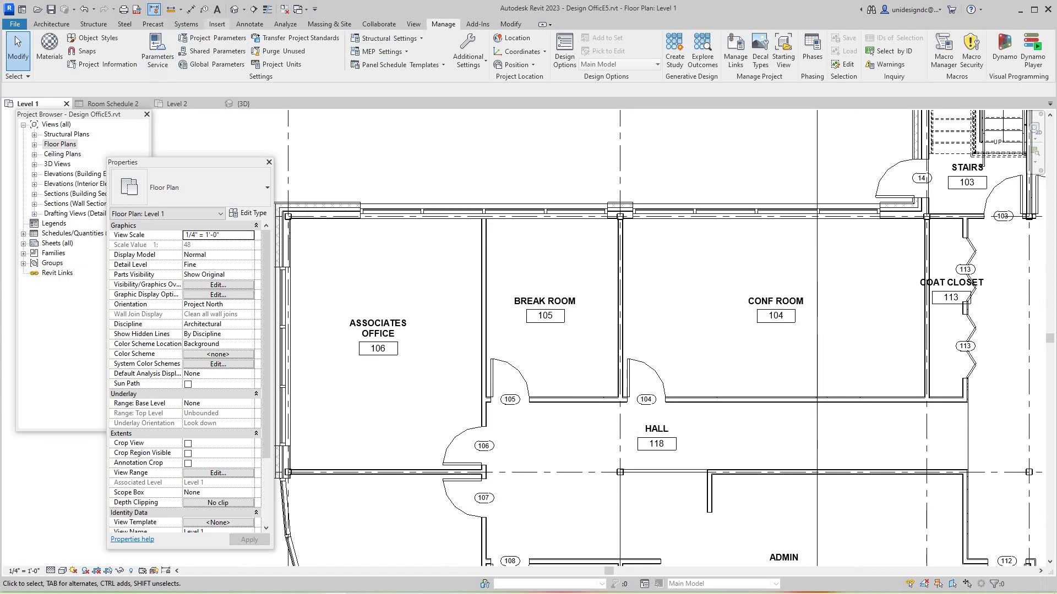
# View the family files in the Interior Design folder, cancel loading, and dismiss the save reminder without saving
pyautogui.click(217, 23)
pyautogui.click(435, 49)
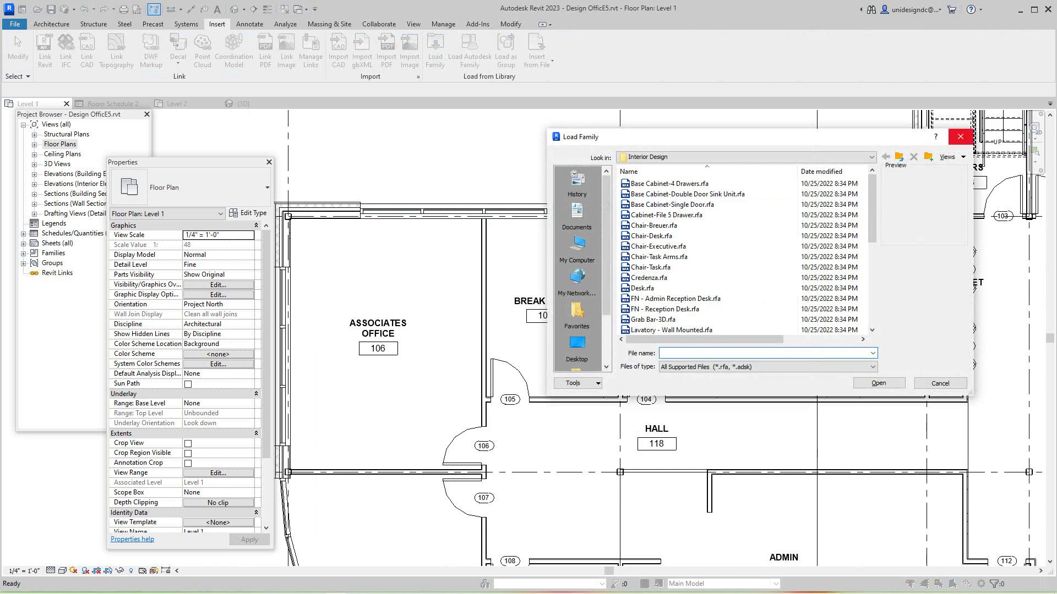
pyautogui.click(960, 137)
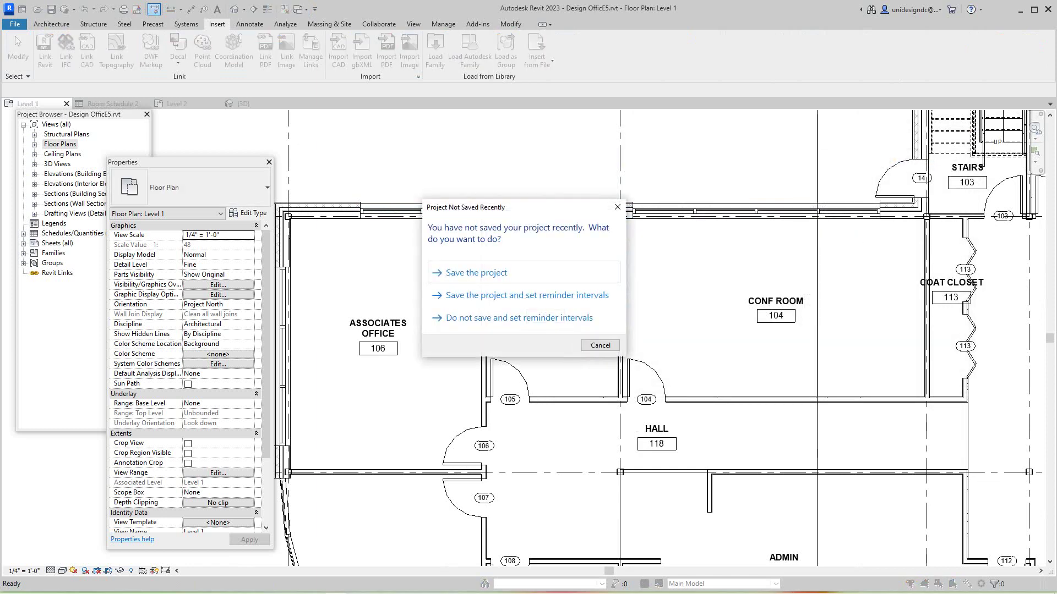
pyautogui.click(600, 346)
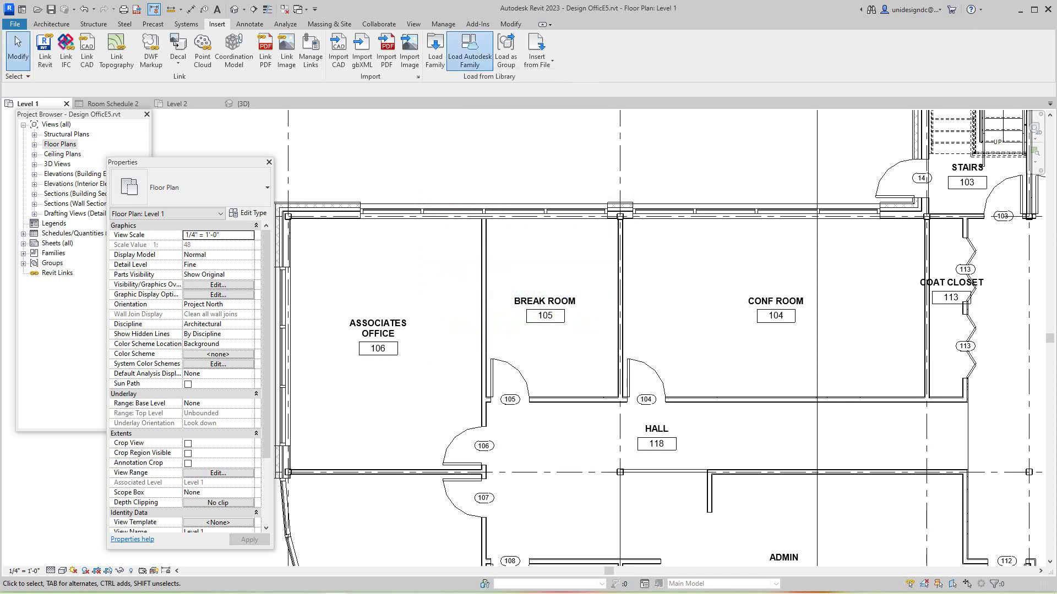
# Browse the Autodesk family library's Casework category, including Base Cabinets and Wall Cabinets, and close it without loading anything
pyautogui.click(469, 53)
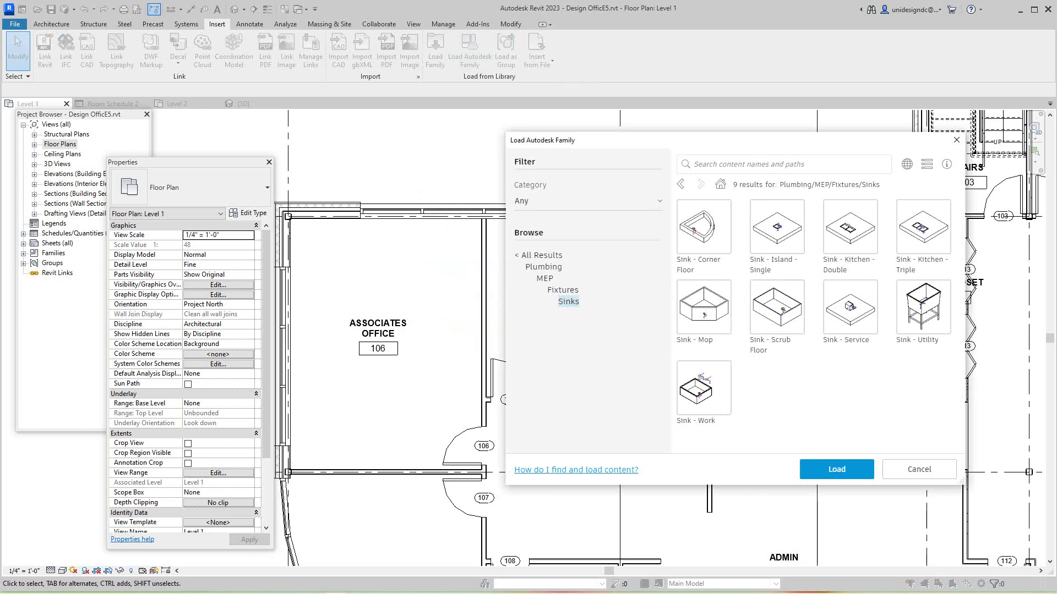
pyautogui.click(543, 255)
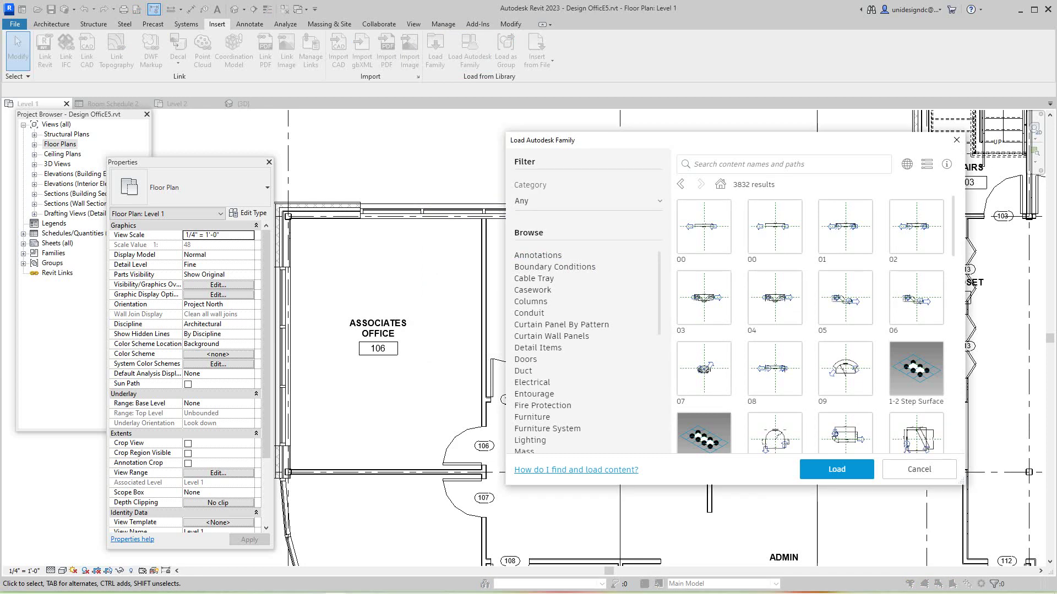
pyautogui.click(533, 290)
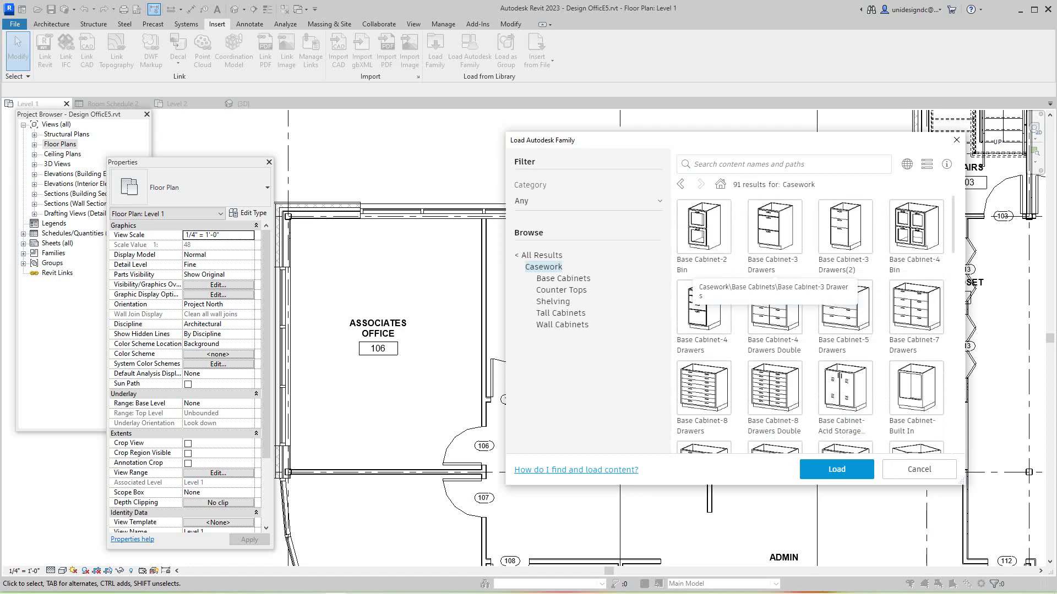
pyautogui.scroll(-4, 809, 325)
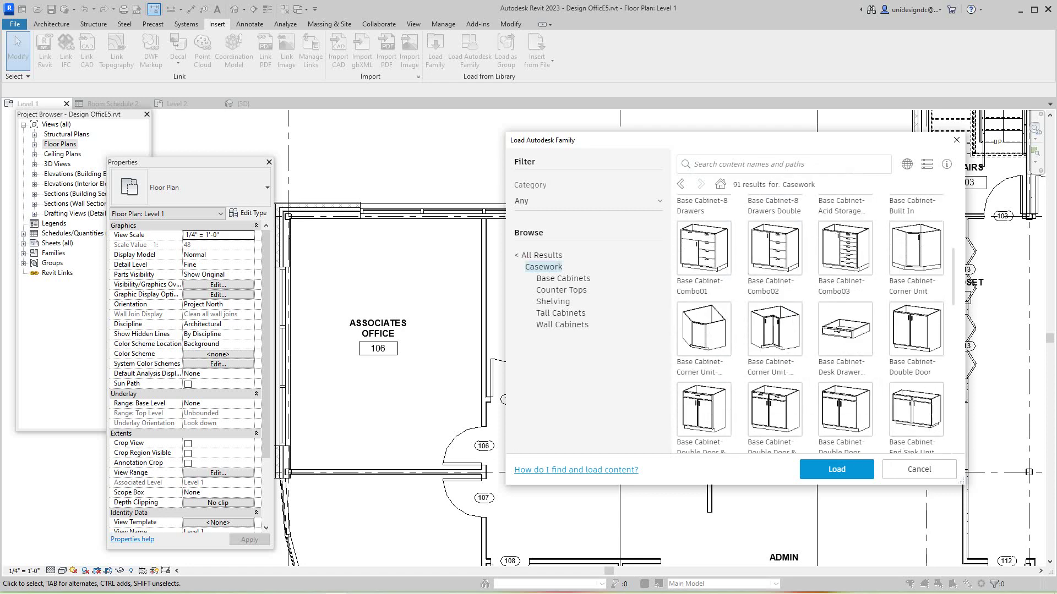
pyautogui.scroll(4, 809, 325)
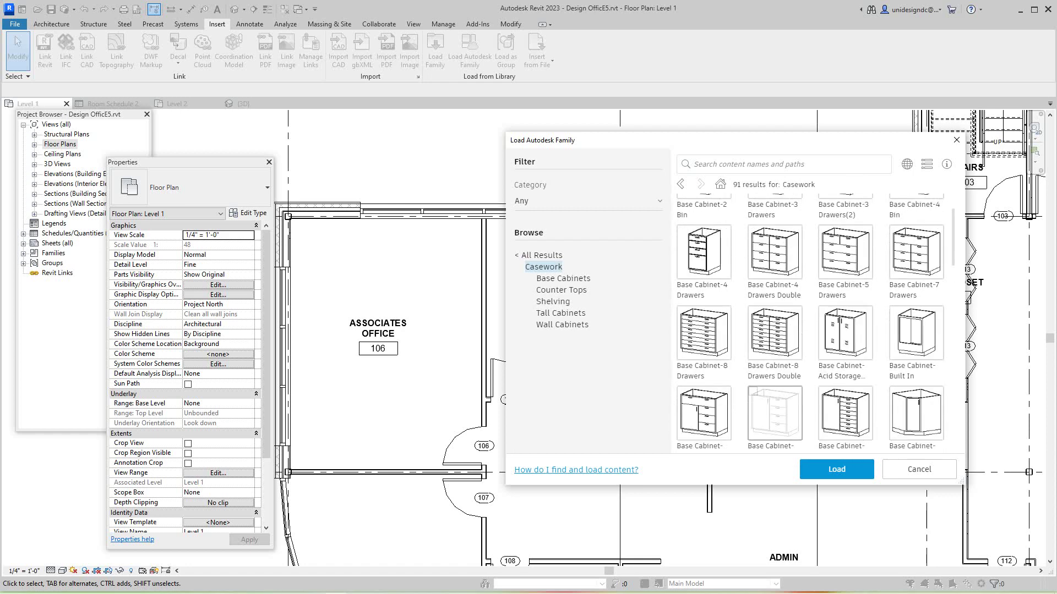
pyautogui.scroll(-4, 809, 325)
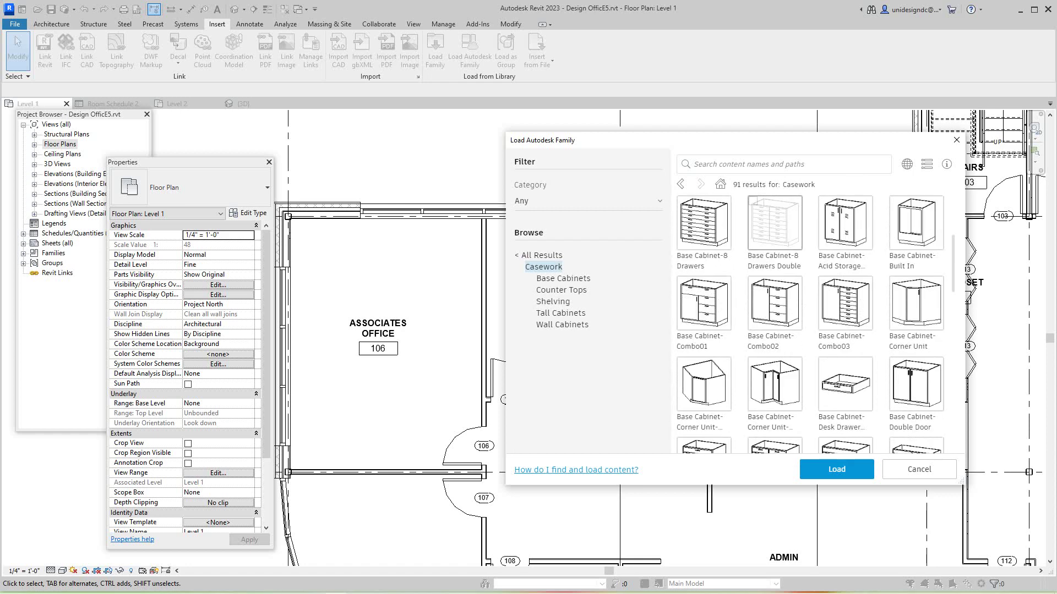
pyautogui.click(563, 278)
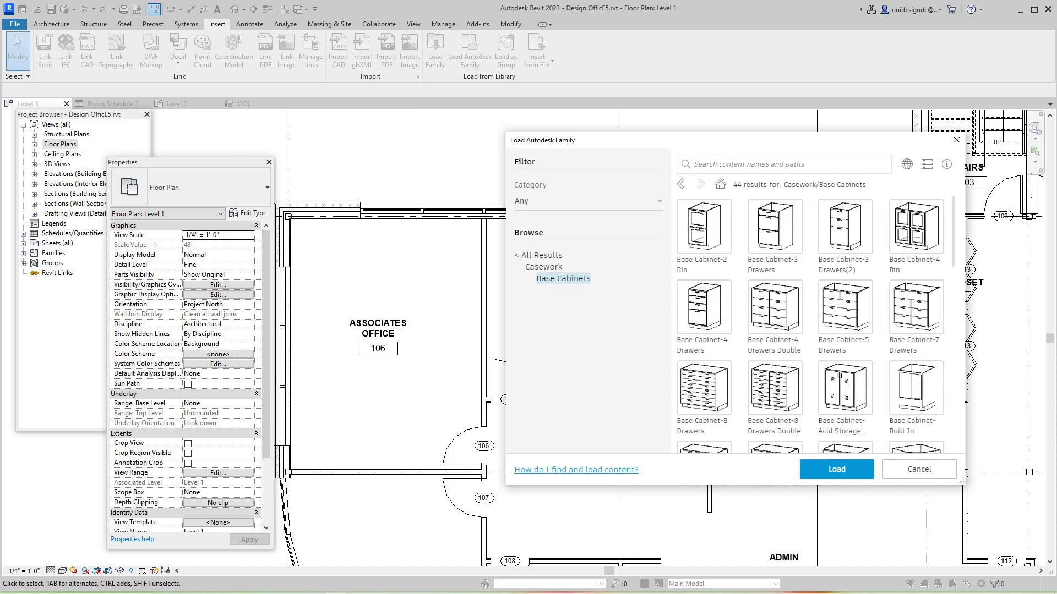
pyautogui.click(543, 266)
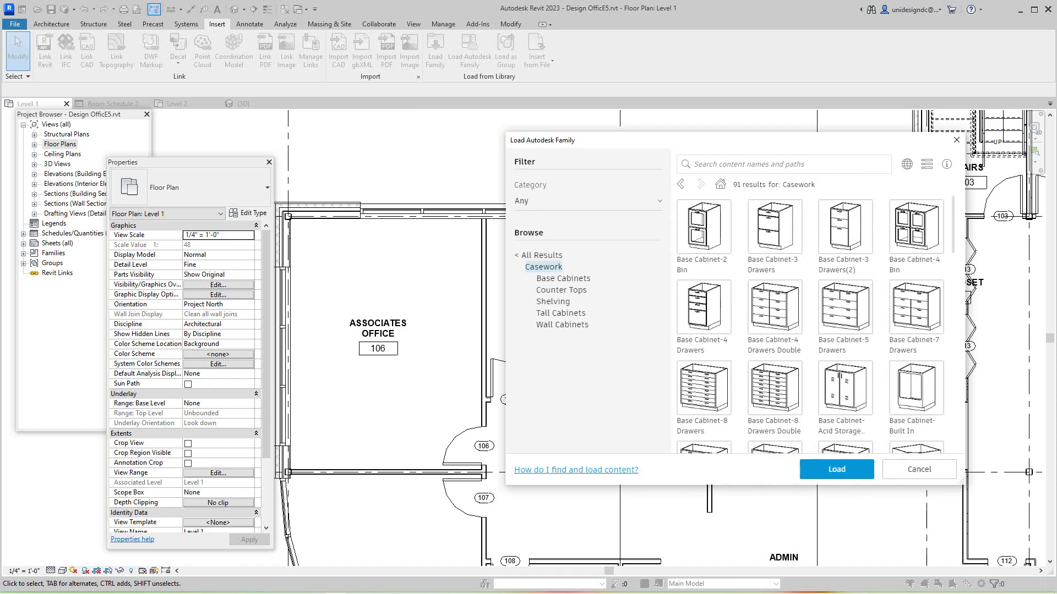
pyautogui.click(563, 324)
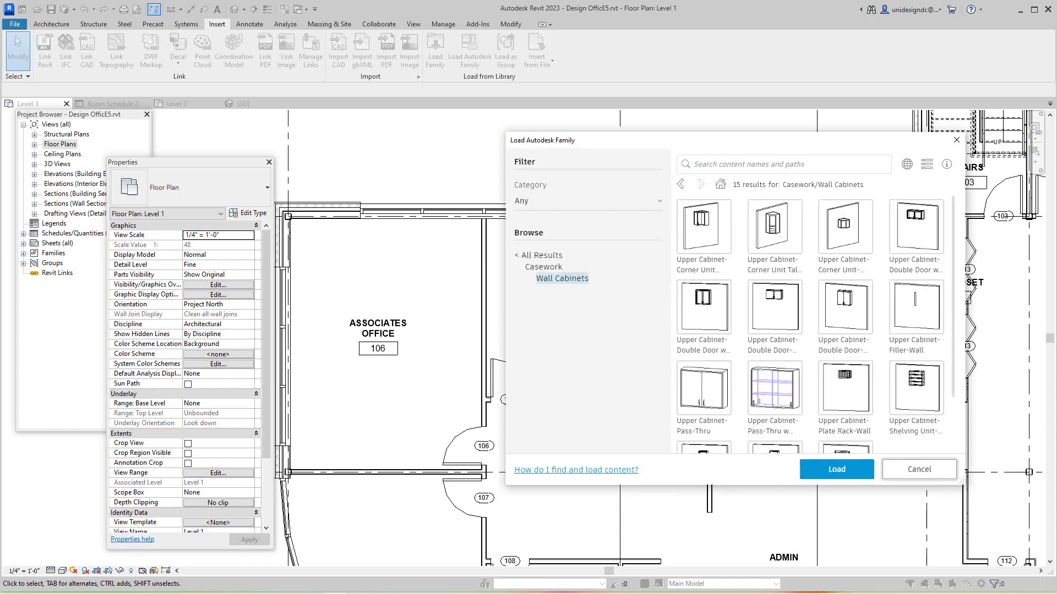
pyautogui.click(919, 469)
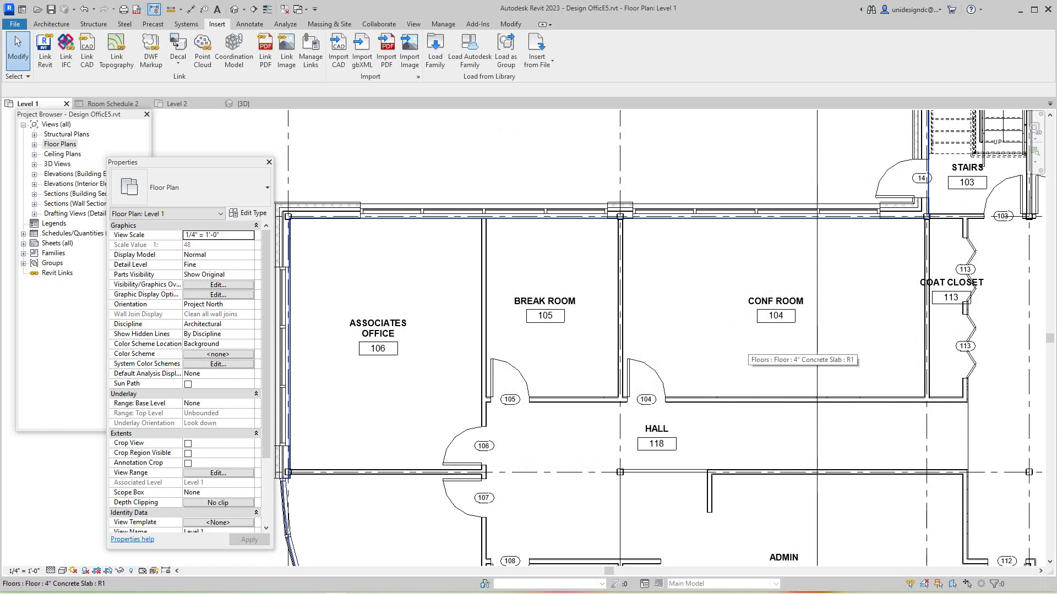
# Place a 24" Base Cabinet-Single Door component in Break Room 105, in the lower corner beside the Conf Room wall
pyautogui.moveTo(557, 353); pyautogui.dragTo(480, 351, button='middle')
pyautogui.scroll(1, 479, 344)
pyautogui.moveTo(770, 308); pyautogui.dragTo(790, 334, button='middle')
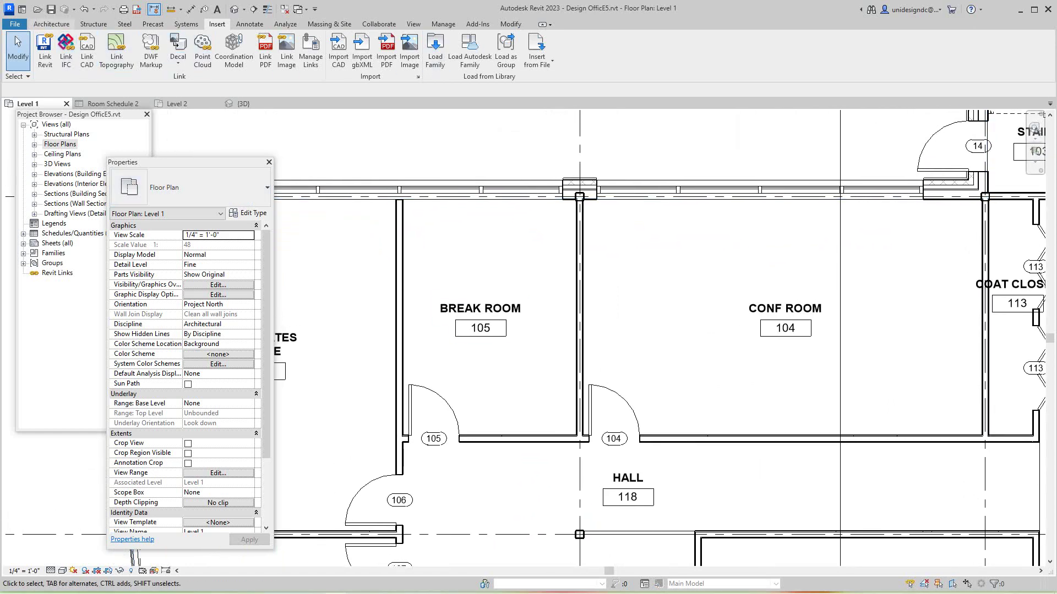
pyautogui.click(51, 23)
pyautogui.click(132, 63)
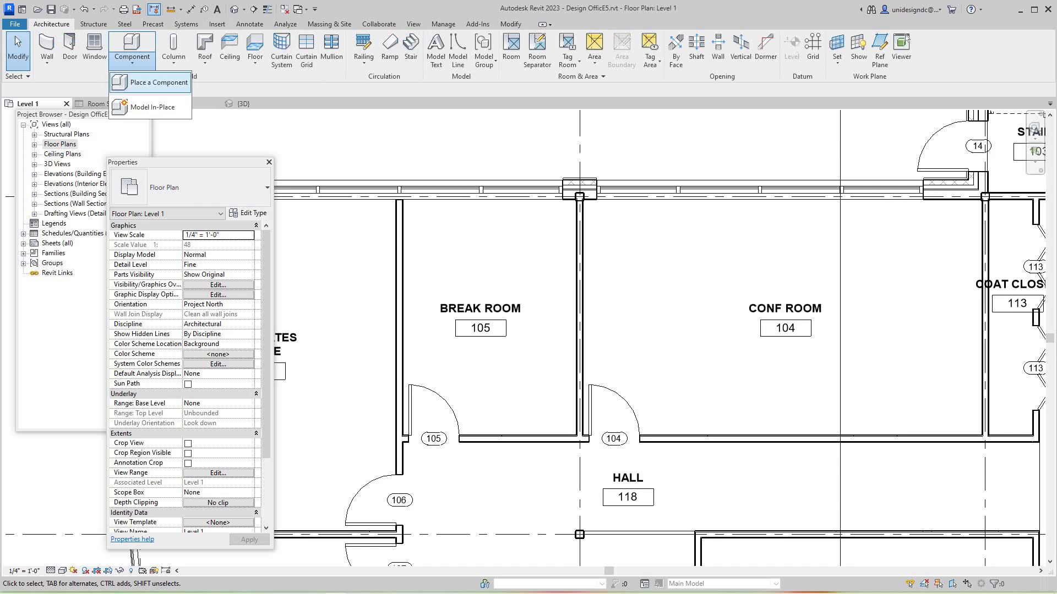
pyautogui.click(147, 78)
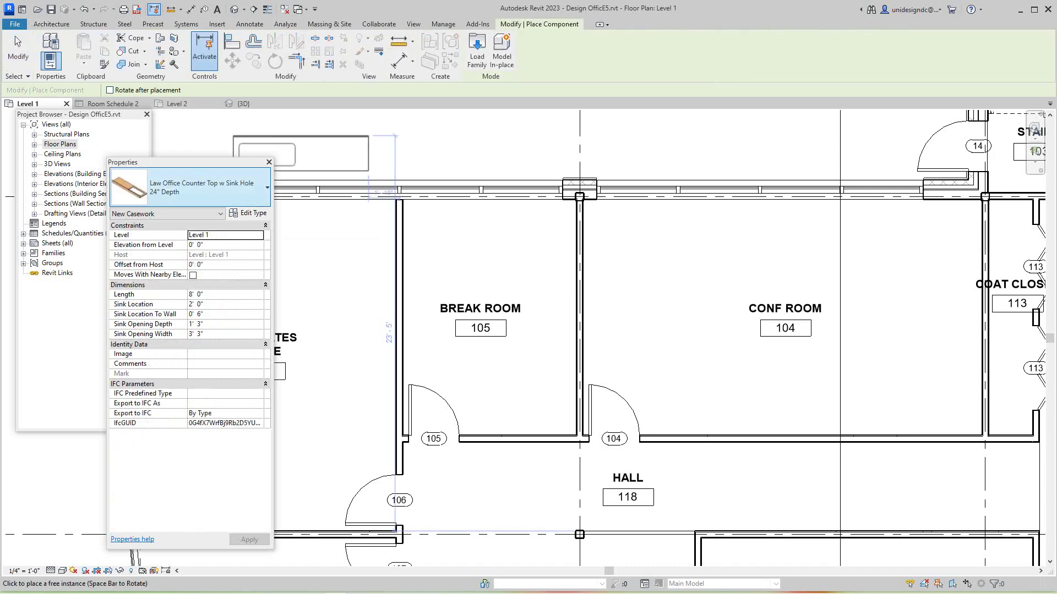
pyautogui.click(190, 187)
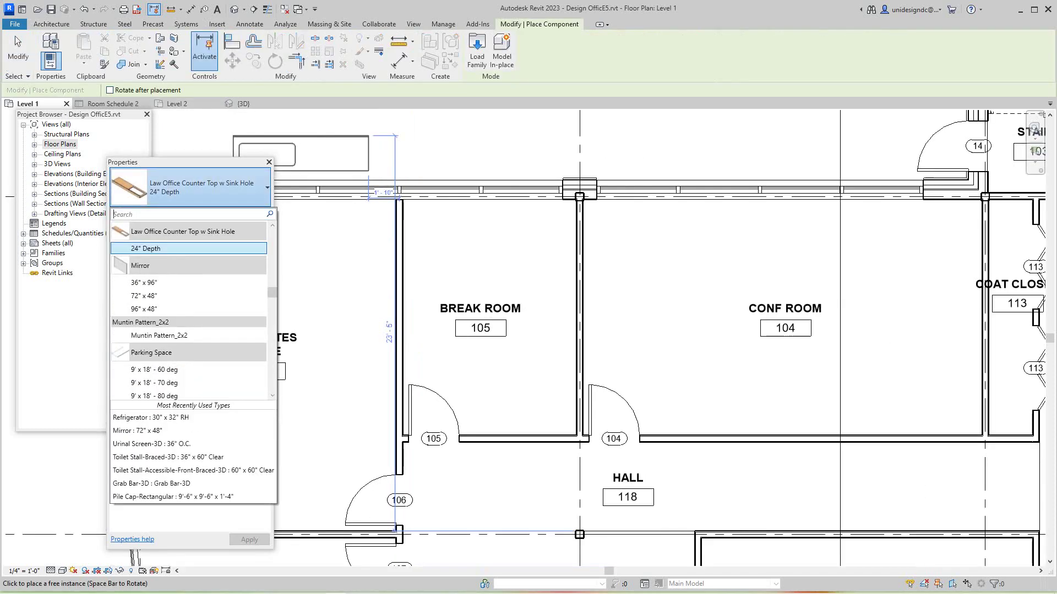
pyautogui.scroll(-1, 282, 302)
pyautogui.moveTo(272, 293); pyautogui.dragTo(272, 284)
pyautogui.scroll(5, 189, 311)
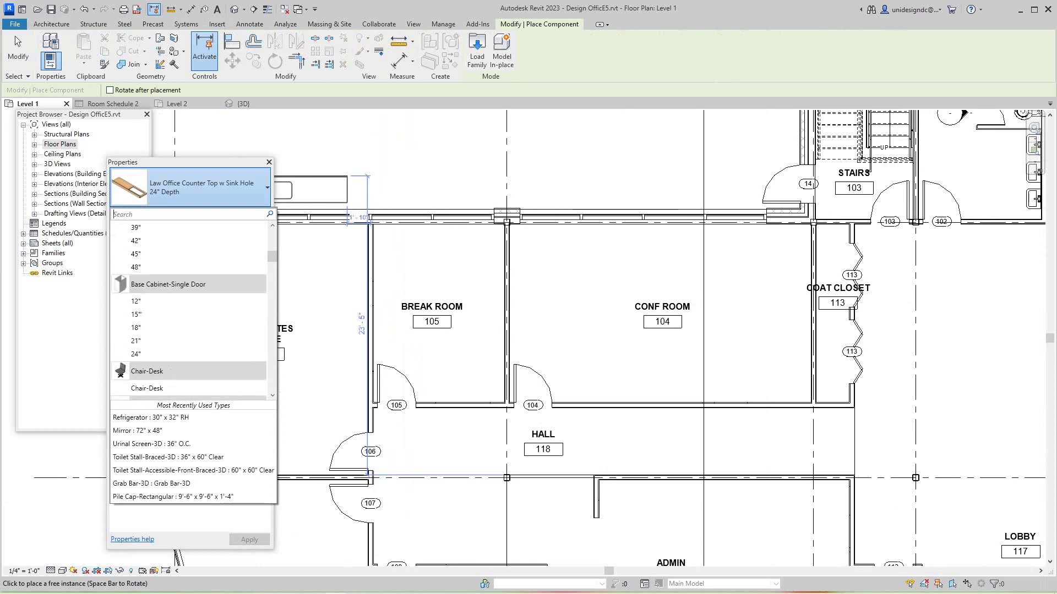
pyautogui.scroll(3, 188, 308)
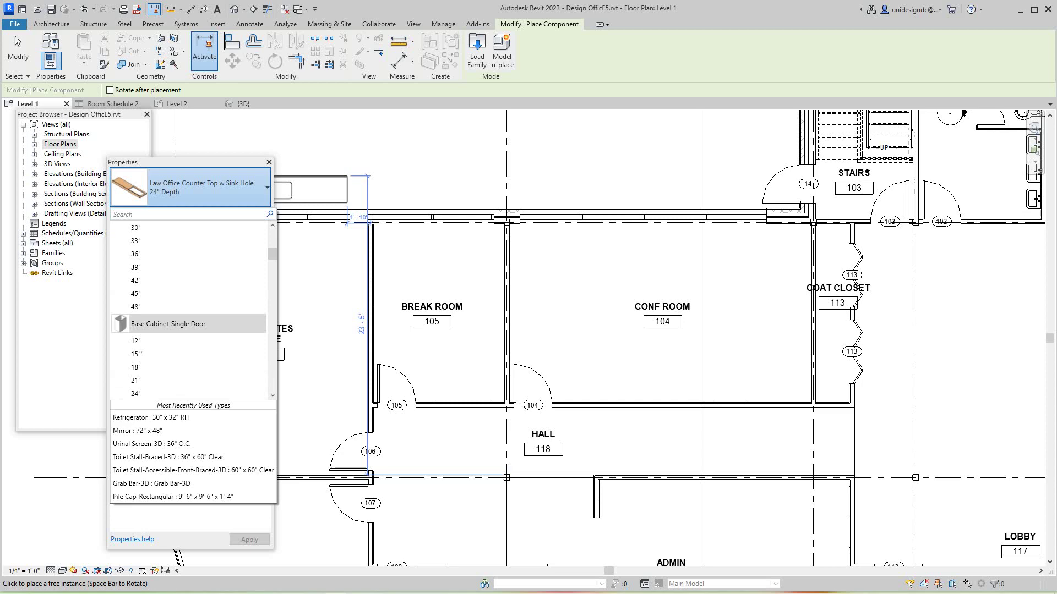
pyautogui.scroll(1, 188, 308)
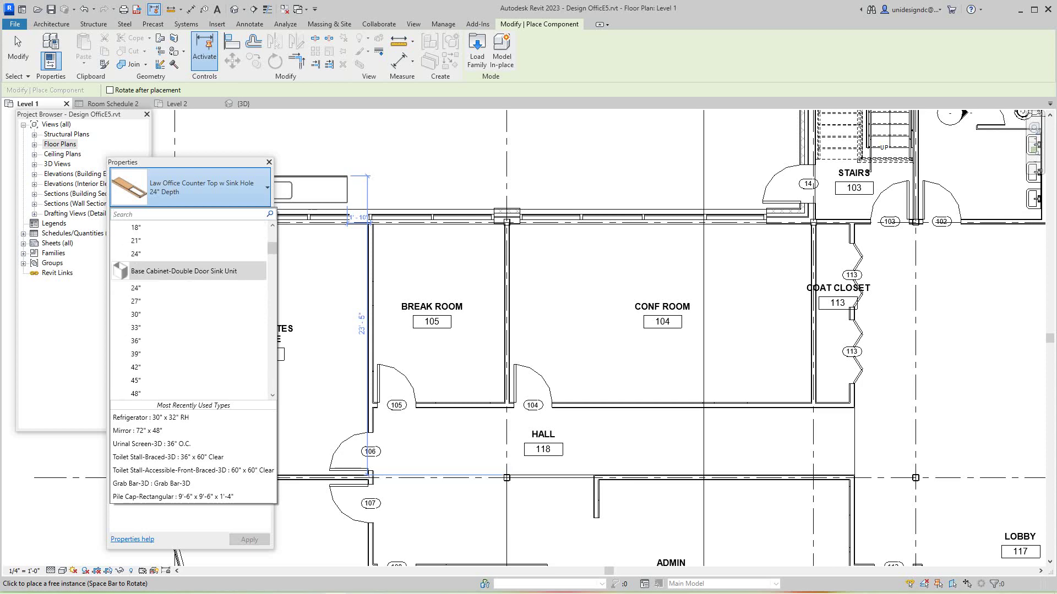
pyautogui.scroll(-4, 189, 308)
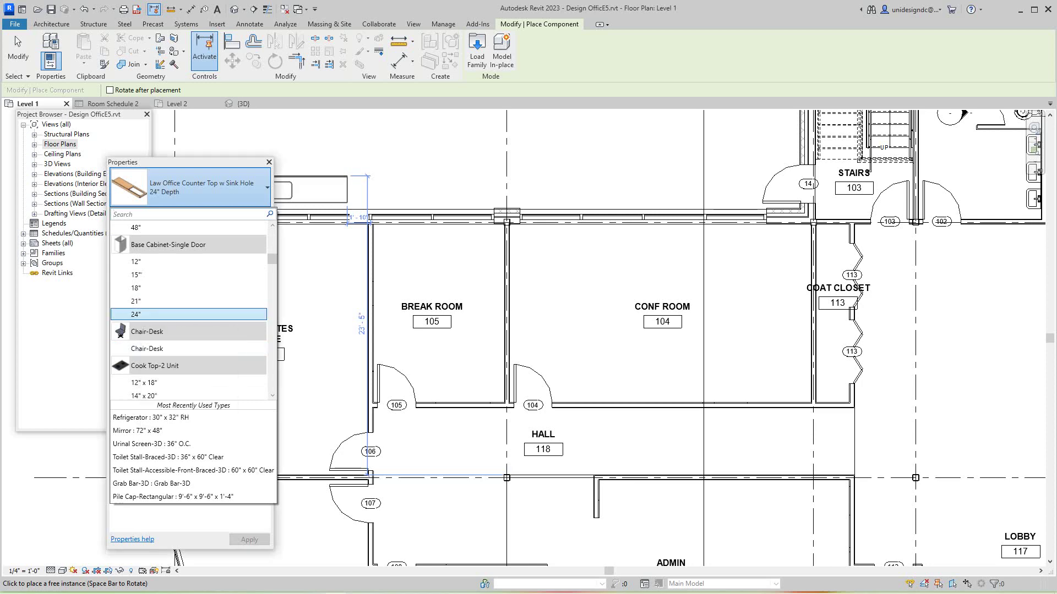
pyautogui.click(165, 314)
pyautogui.scroll(5, 484, 381)
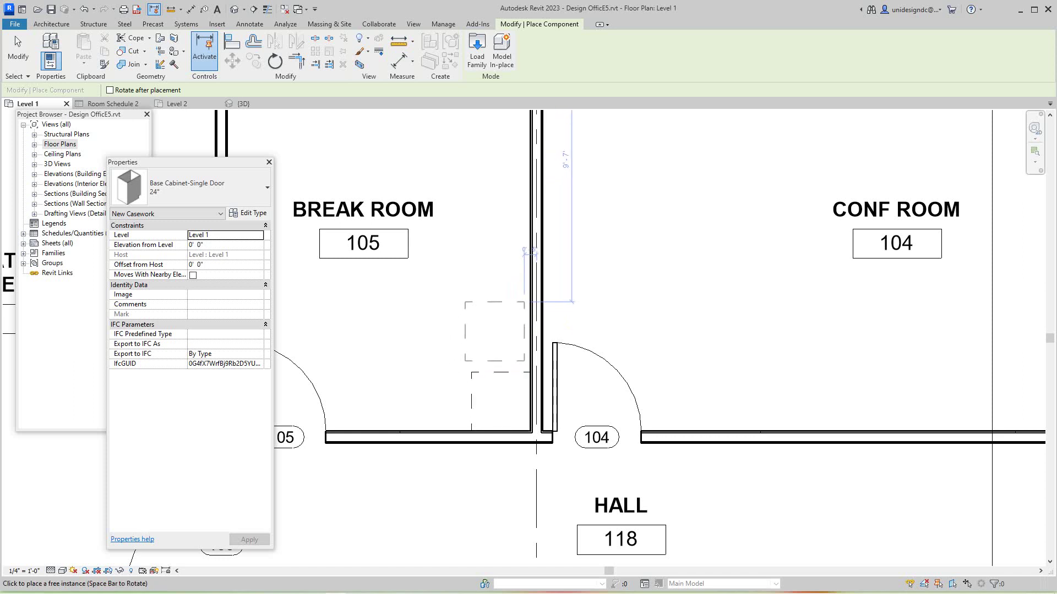
pyautogui.scroll(1, 497, 301)
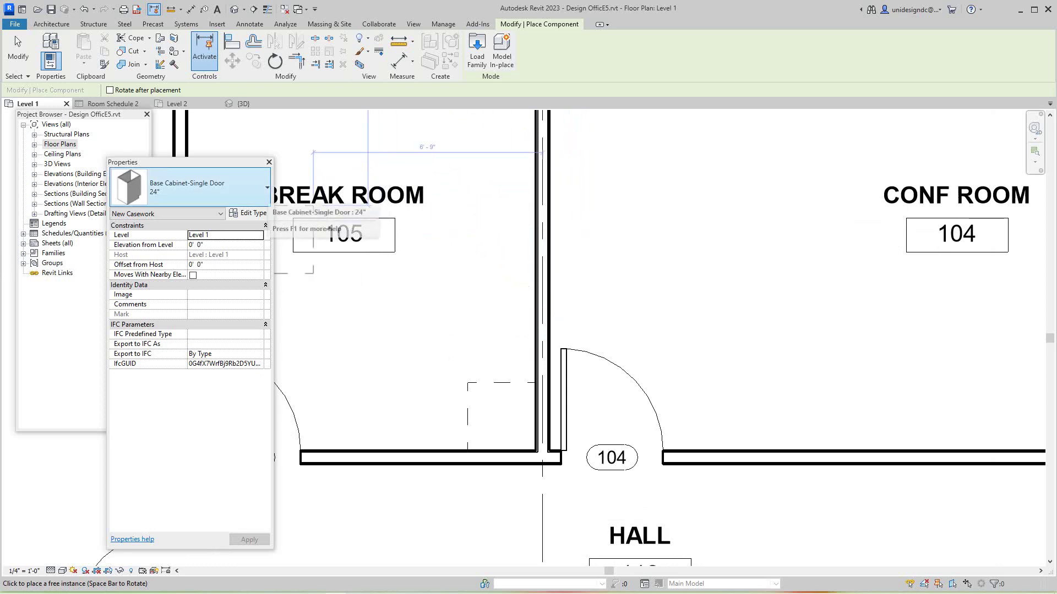
# Place a 24" Base Cabinet-4 Drawers component in Break Room 105 against the Conf Room wall, directly above the single-door cabinet
pyautogui.click(268, 190)
pyautogui.scroll(-5, 190, 309)
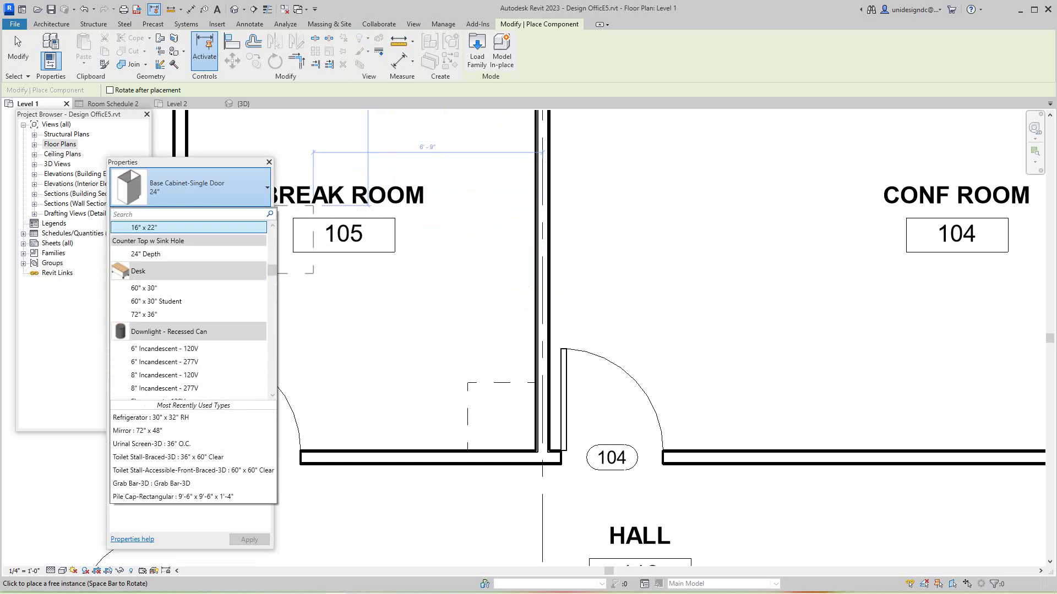
pyautogui.scroll(-5, 188, 288)
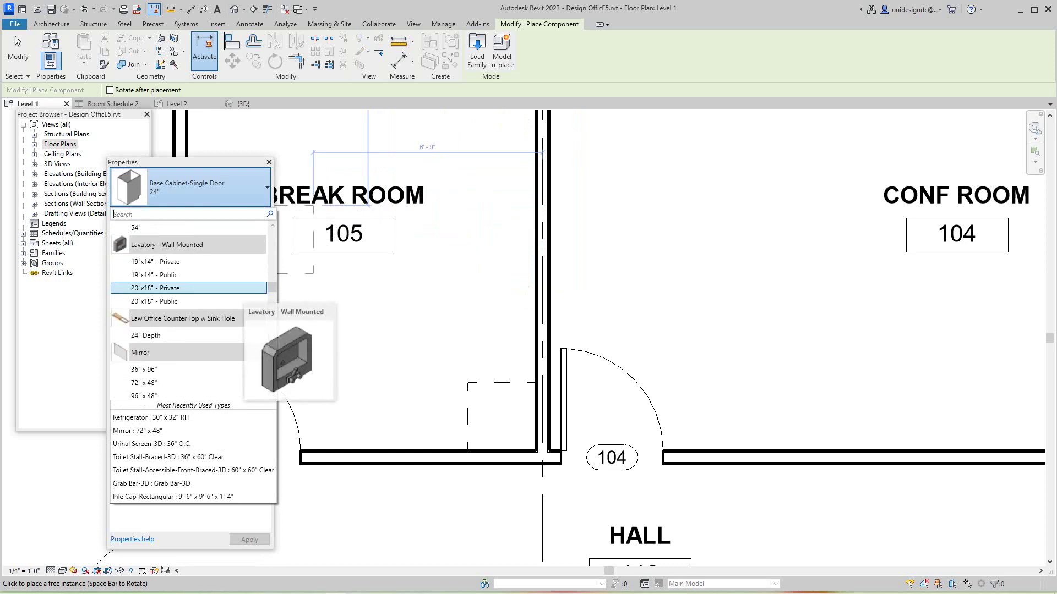
pyautogui.scroll(-8, 187, 288)
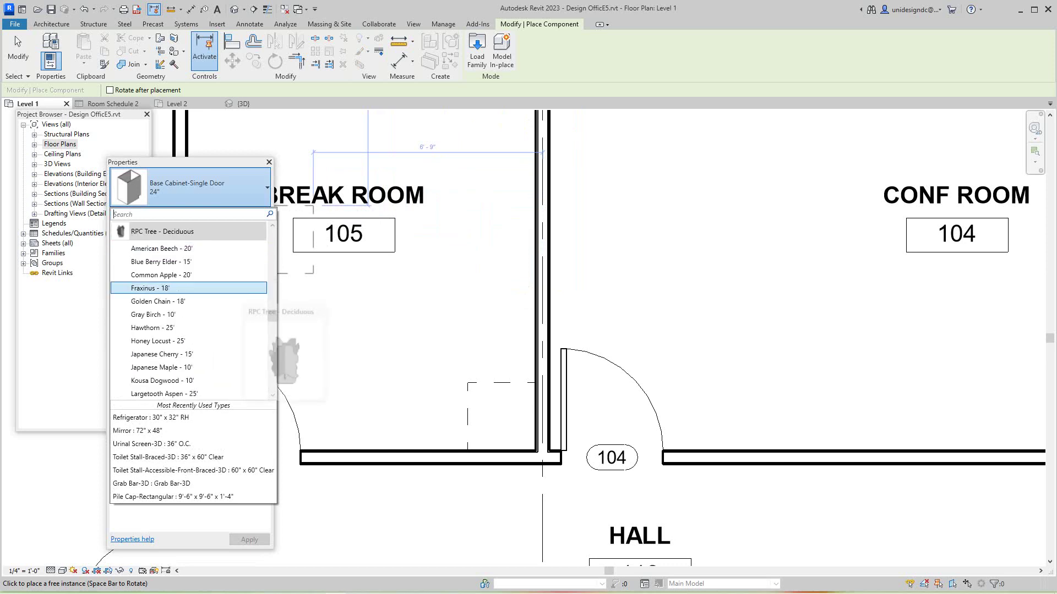
pyautogui.scroll(9, 187, 380)
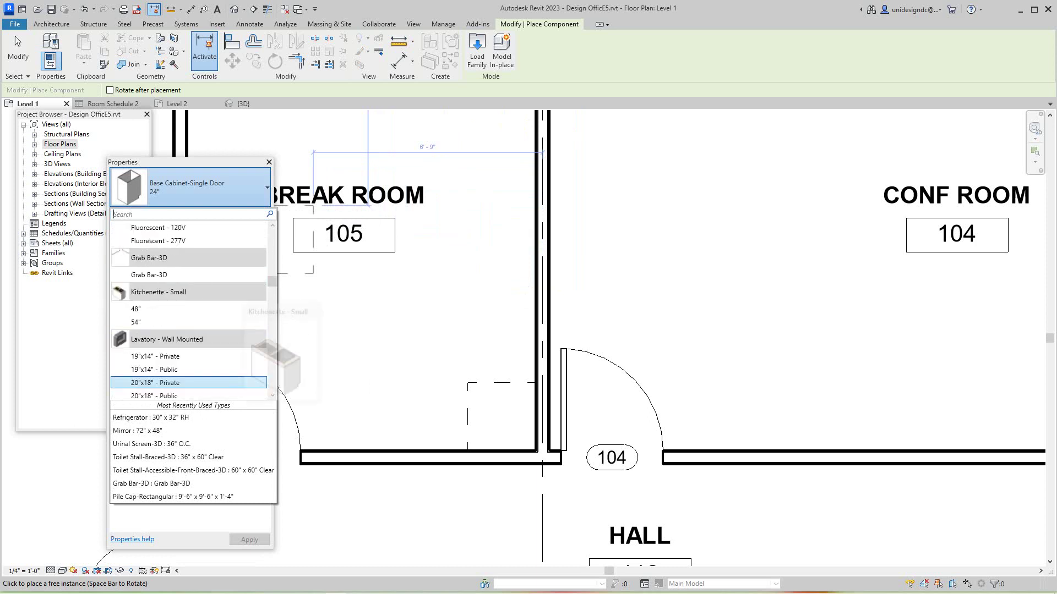
pyautogui.scroll(3, 187, 308)
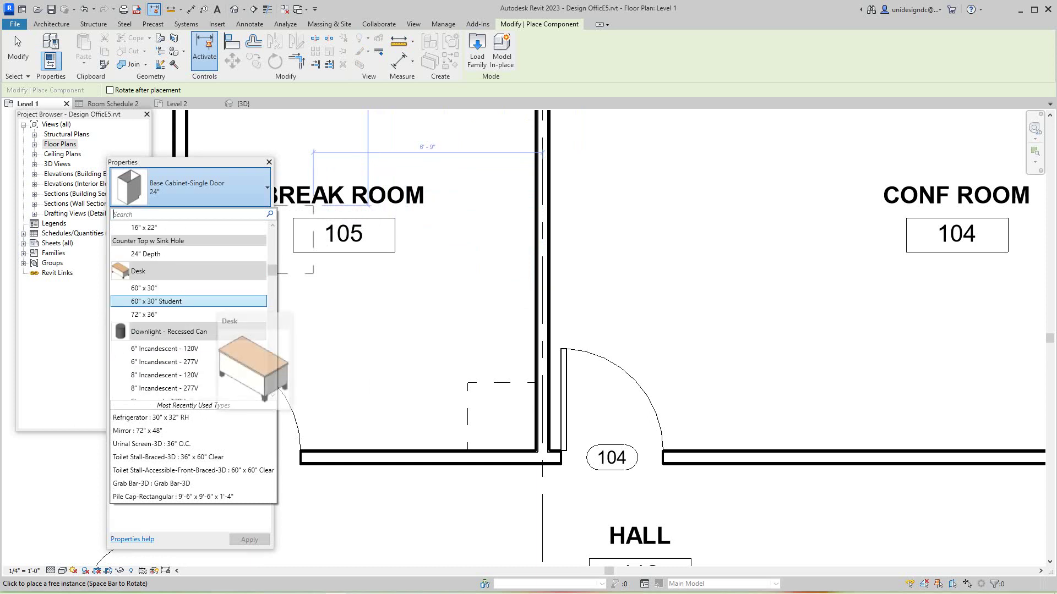
pyautogui.scroll(5, 187, 301)
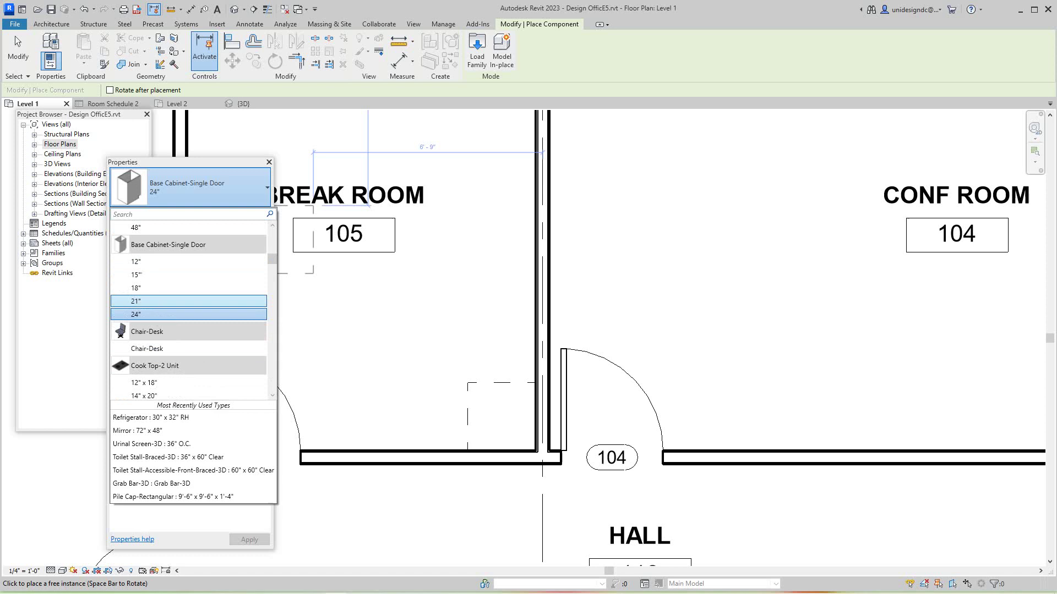
pyautogui.scroll(4, 187, 301)
pyautogui.scroll(3, 188, 306)
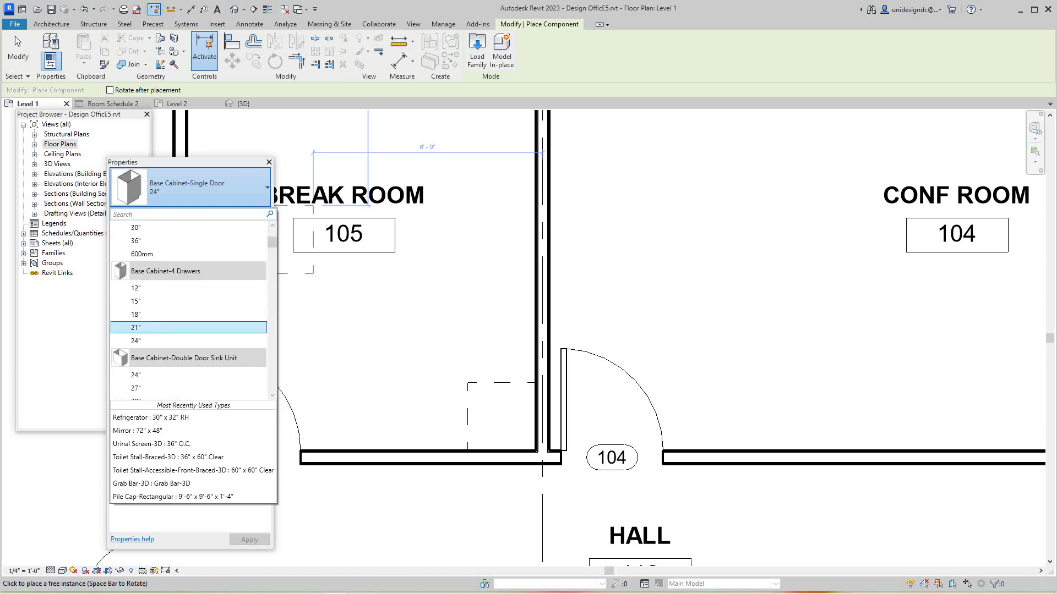
pyautogui.click(165, 341)
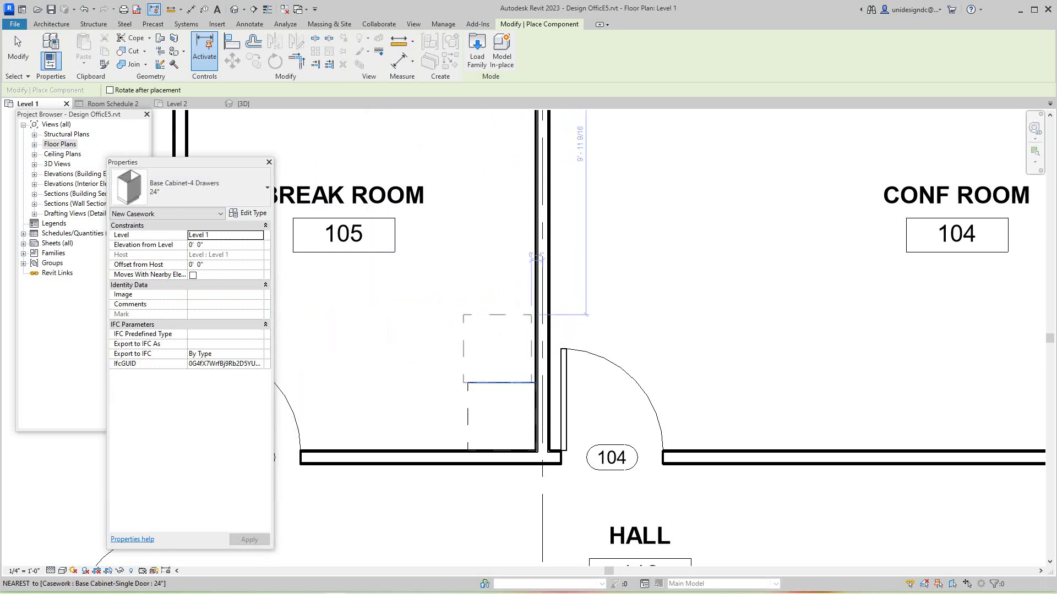
pyautogui.click(502, 383)
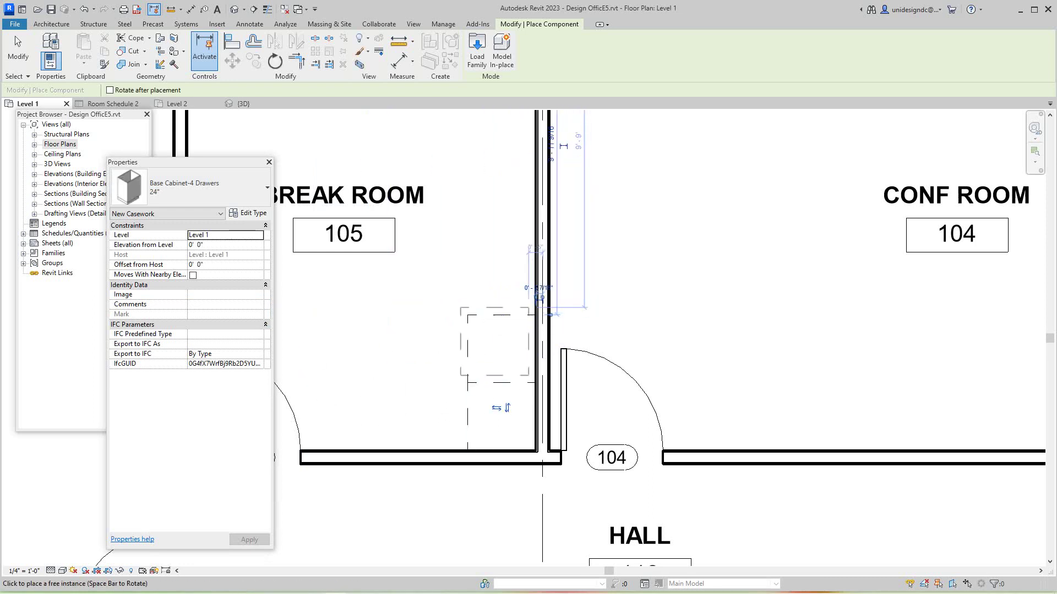
pyautogui.press('Escape')
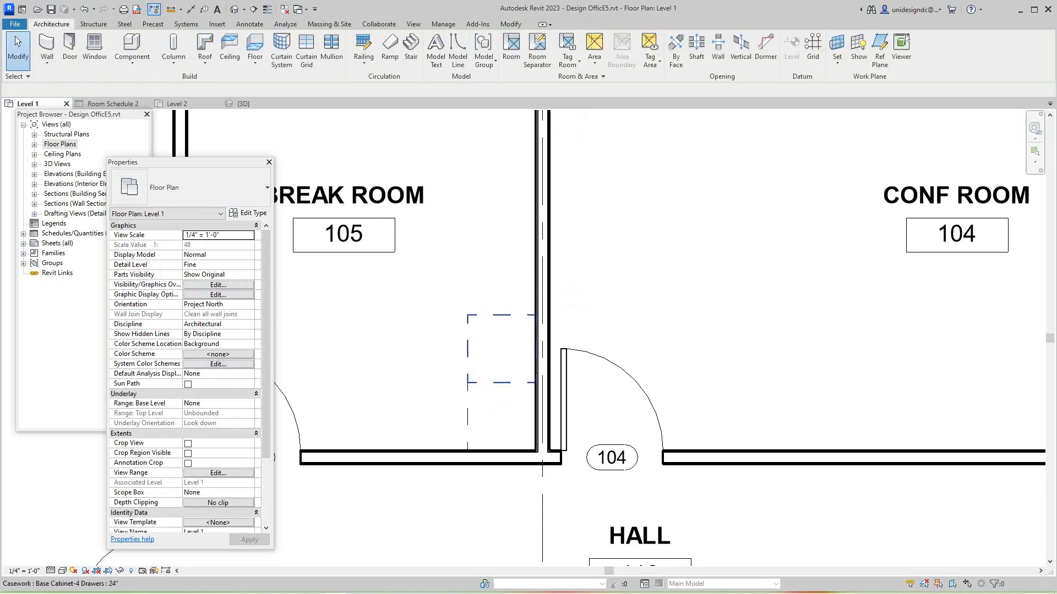
pyautogui.click(502, 349)
pyautogui.press('Escape')
pyautogui.click(492, 313)
pyautogui.scroll(-4, 492, 314)
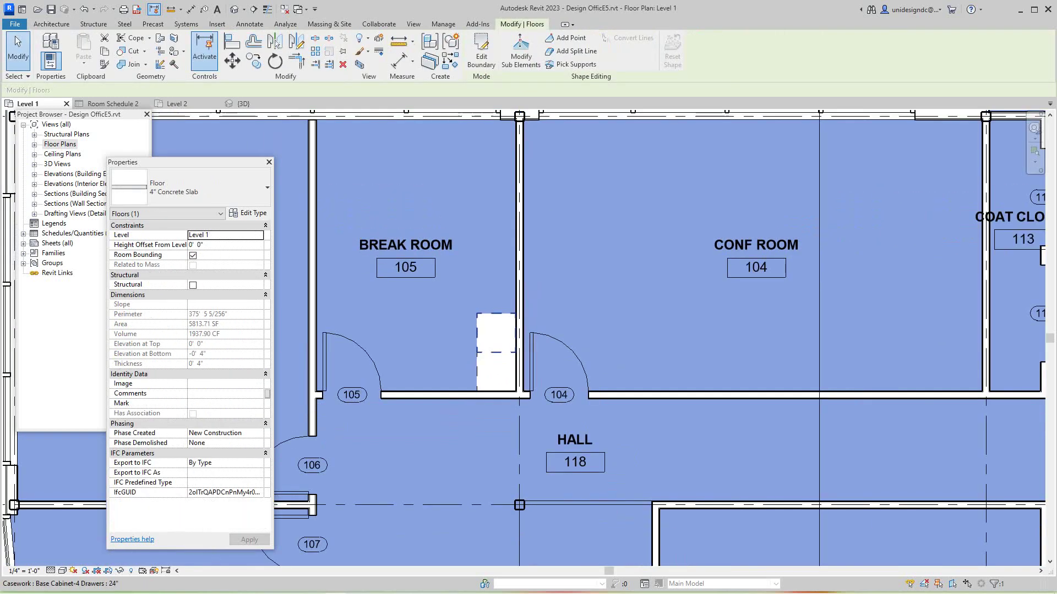
pyautogui.moveTo(491, 313); pyautogui.dragTo(554, 355, button='middle')
pyautogui.press('Escape')
pyautogui.scroll(3, 493, 399)
pyautogui.scroll(-1, 536, 369)
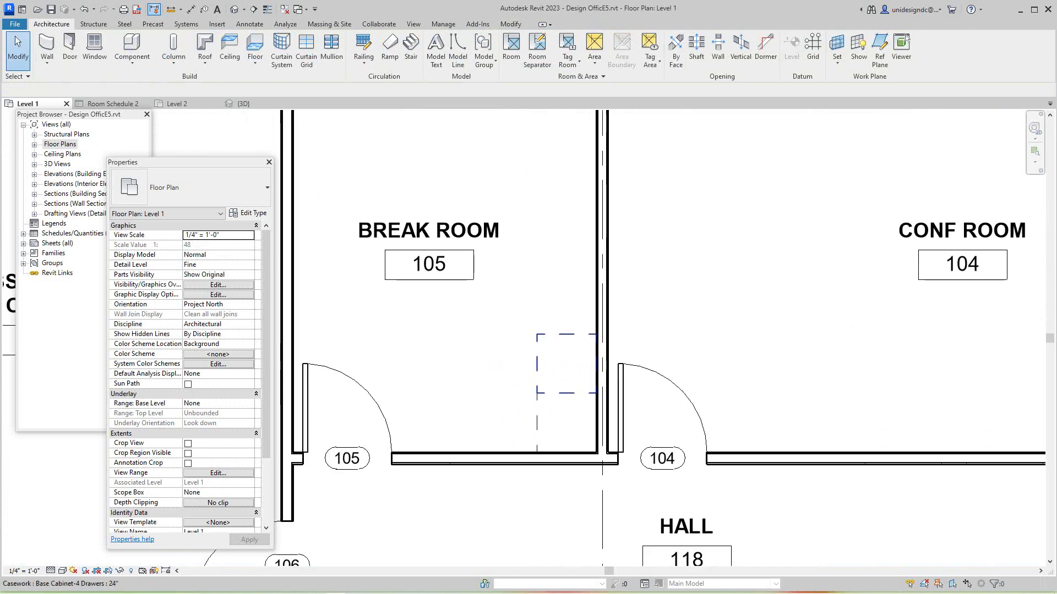
# Try flipping the facing of the 24" single-door base cabinet in the lower corner of Break Room 105
pyautogui.click(566, 364)
pyautogui.press('Escape')
pyautogui.click(567, 422)
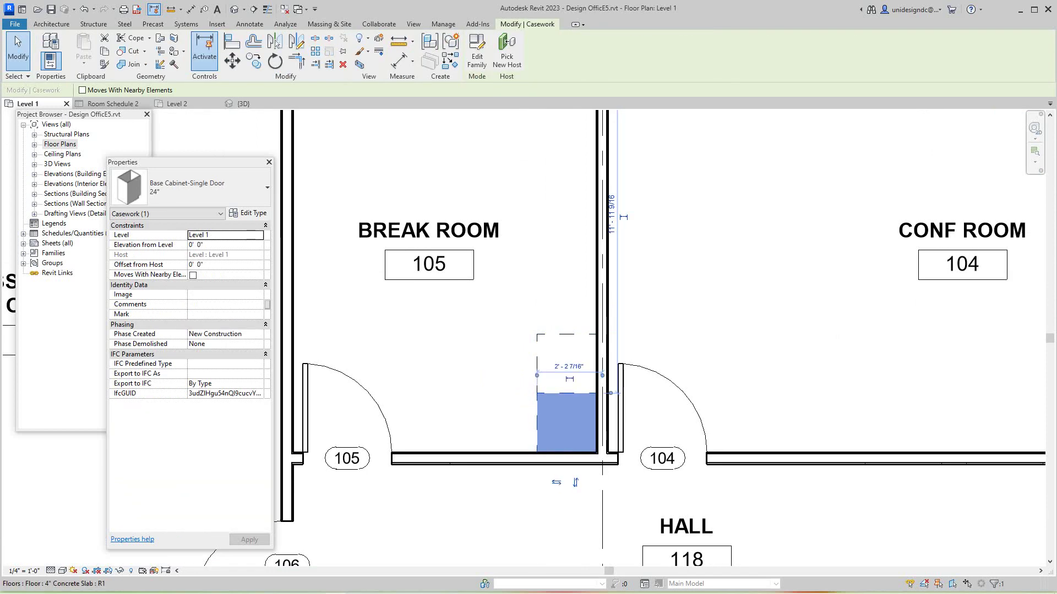
pyautogui.click(575, 483)
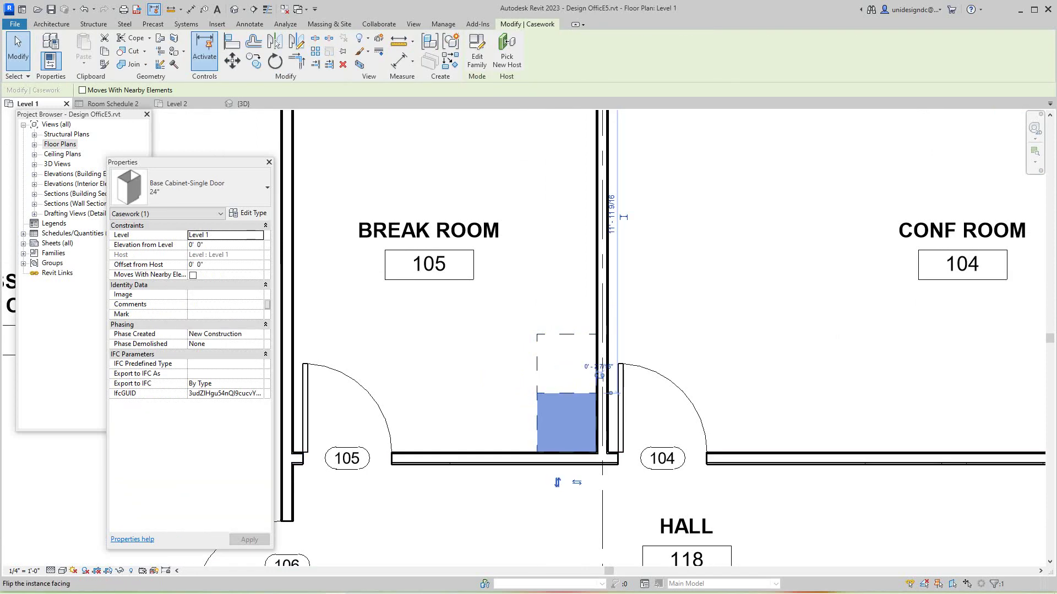
pyautogui.press('Escape')
# Place an Interior Elevation marker in the middle of Break Room 105, just below the room tag
pyautogui.scroll(-3, 548, 515)
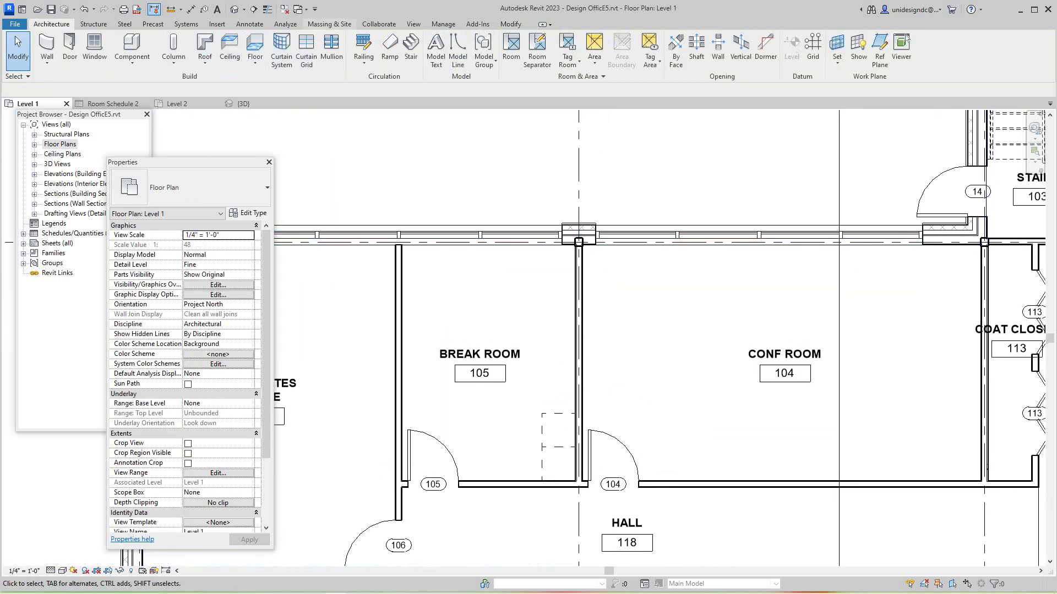
pyautogui.click(414, 24)
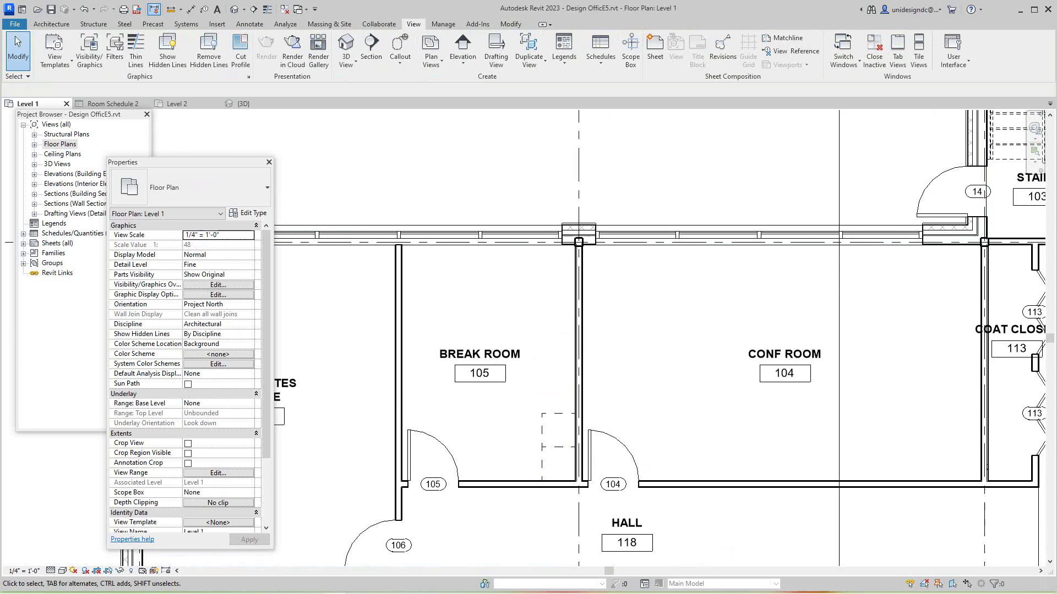
pyautogui.click(462, 62)
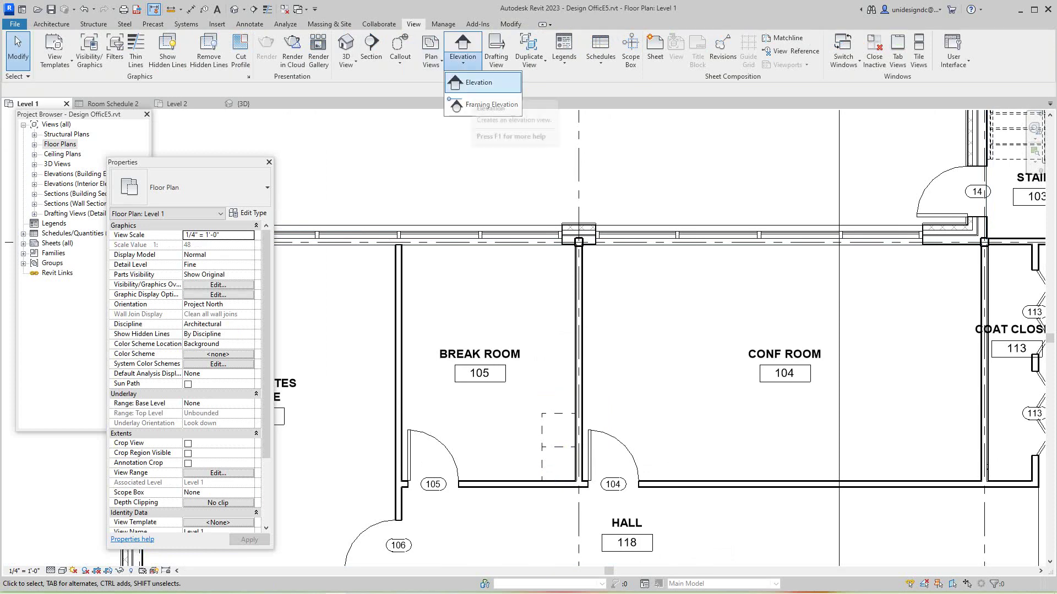
pyautogui.click(478, 82)
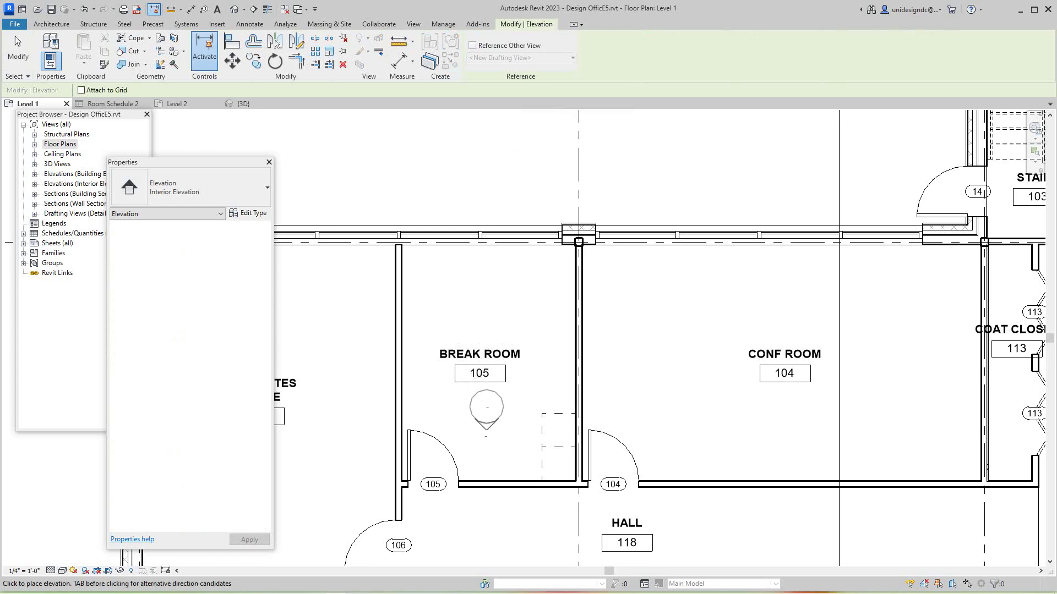
pyautogui.click(486, 395)
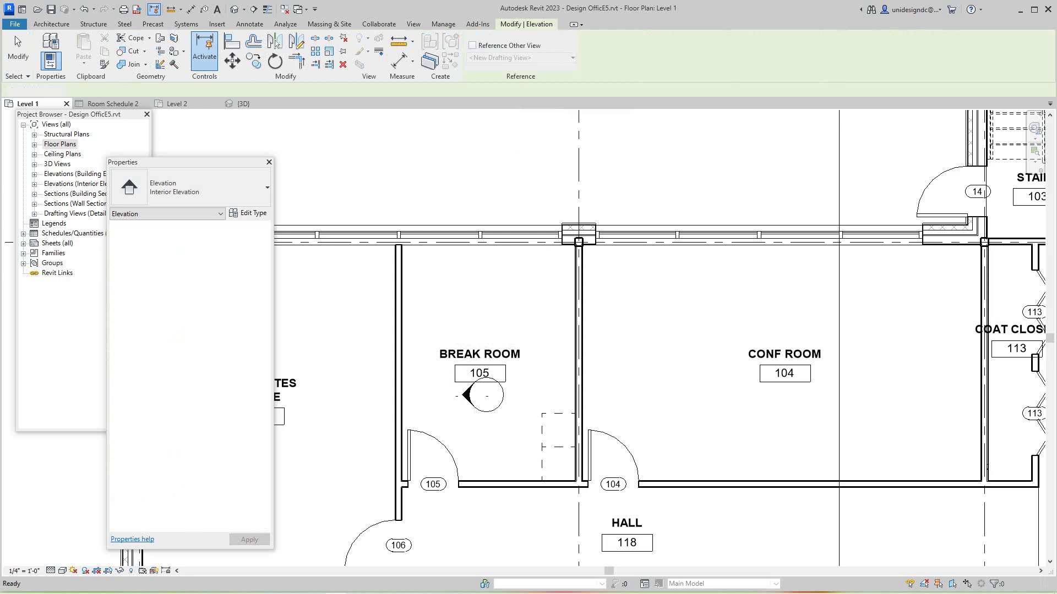
pyautogui.press('Escape')
# Turn on the marker's elevation view facing the cabinets and the Conf Room wall, and delete the view facing the opposite wall
pyautogui.click(486, 395)
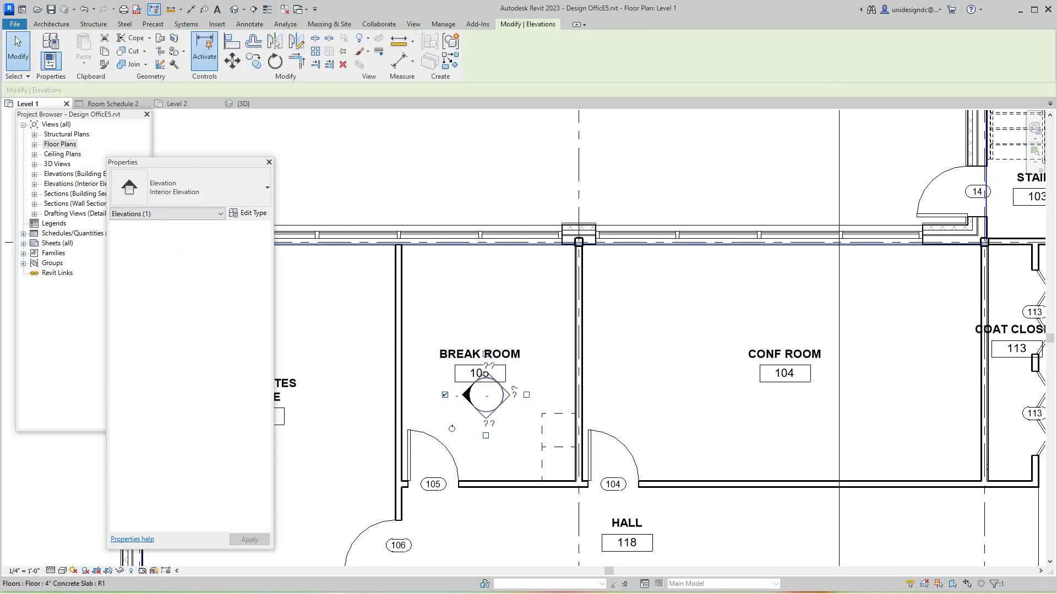
pyautogui.click(526, 394)
pyautogui.click(445, 395)
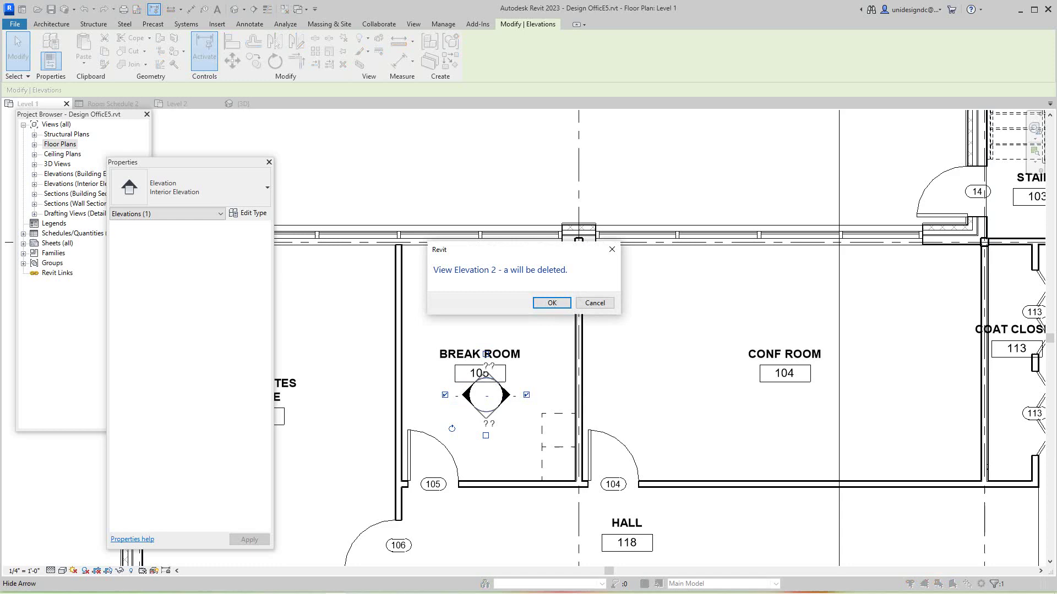
pyautogui.press('Return')
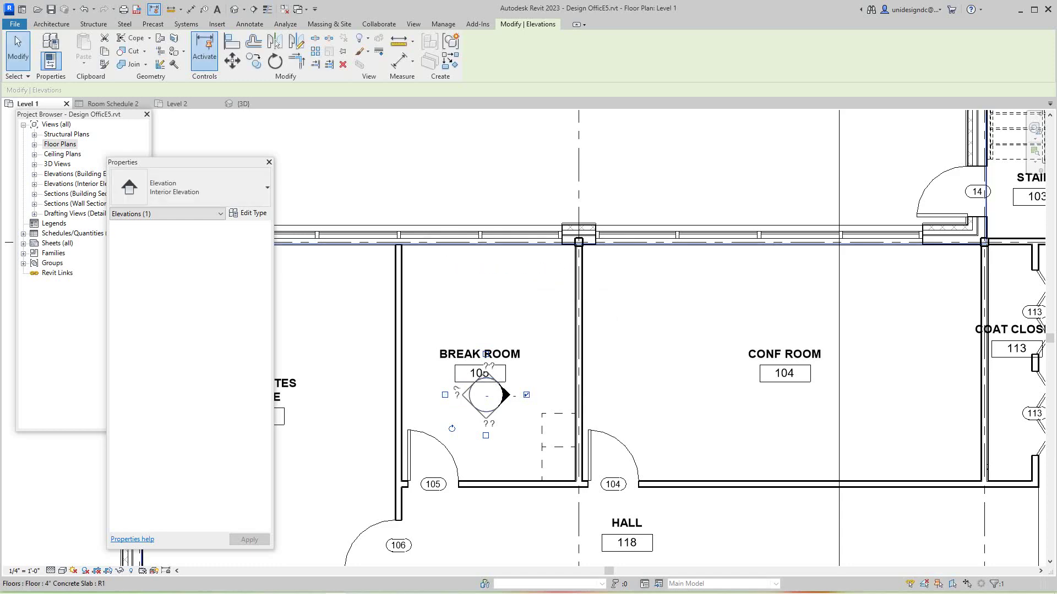
pyautogui.press('Escape')
# Check how the base cabinets are oriented in the new interior elevation, and return to the Level 1 floor plan
pyautogui.scroll(2, 525, 386)
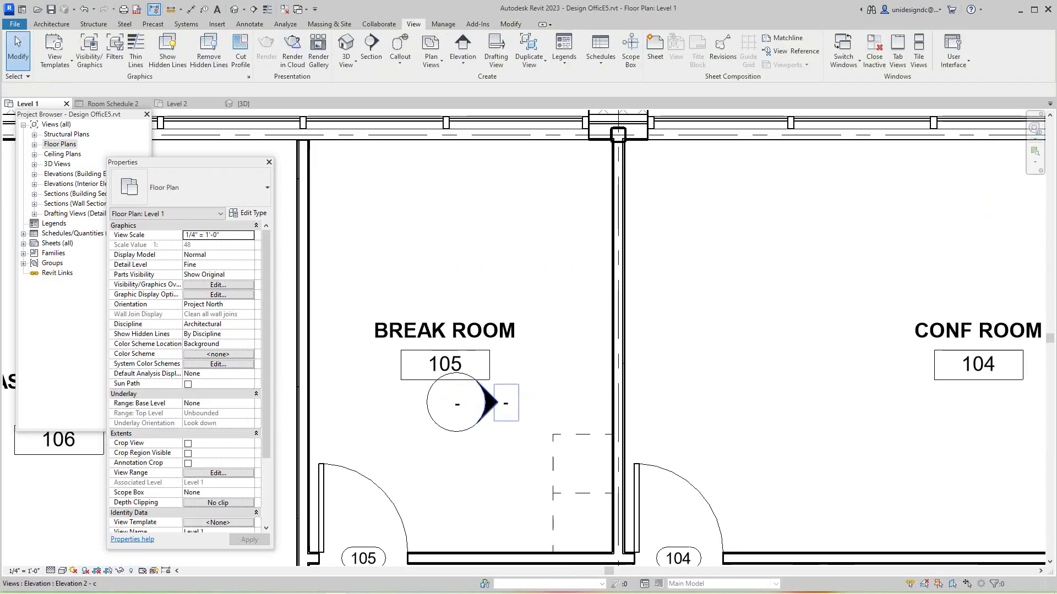
pyautogui.doubleClick(505, 403)
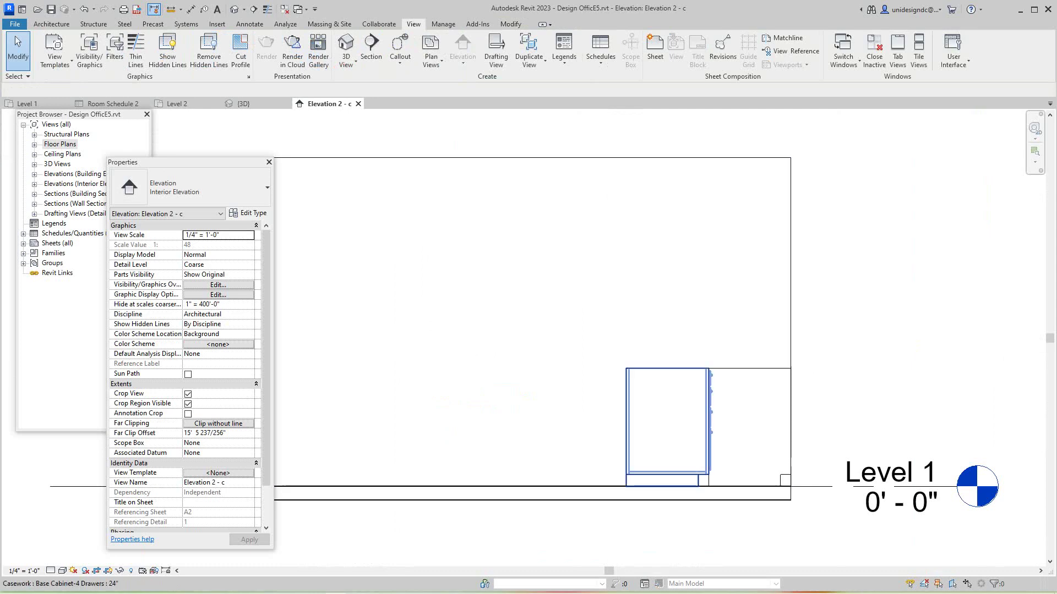
pyautogui.scroll(-4, 647, 420)
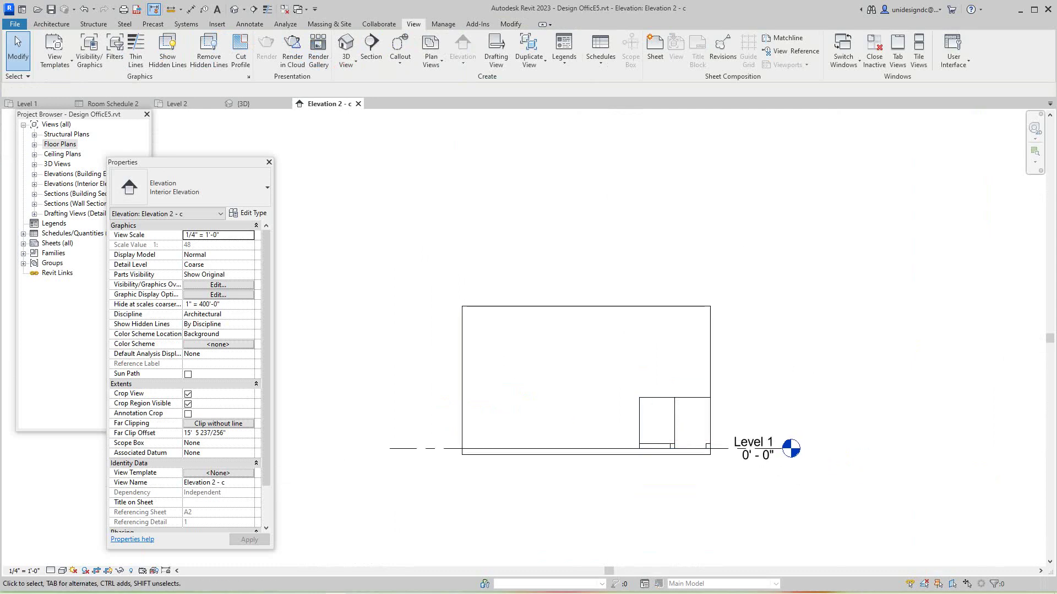
pyautogui.click(34, 104)
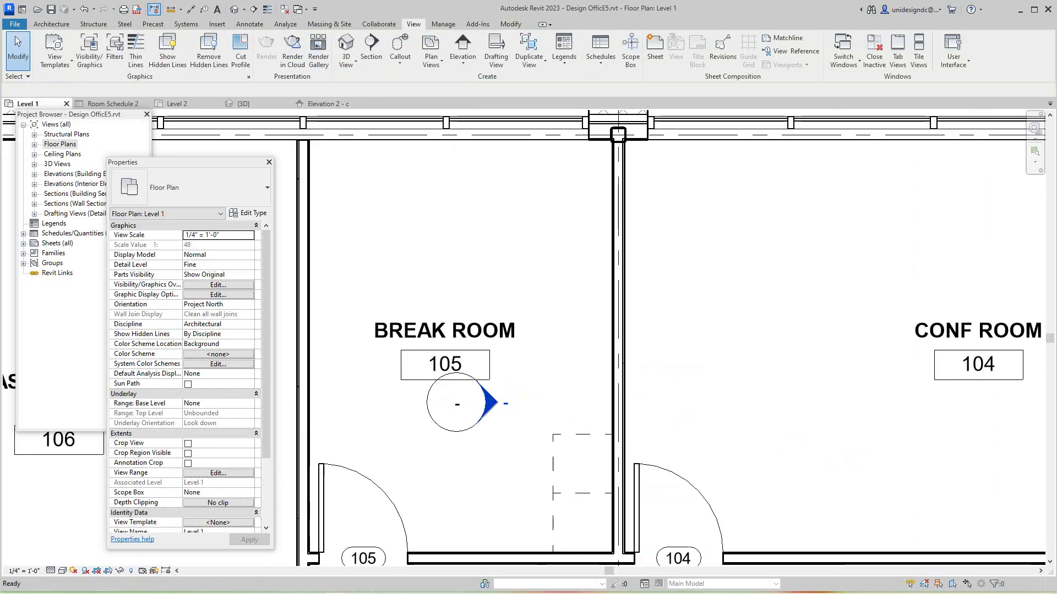
pyautogui.scroll(2, 474, 414)
pyautogui.moveTo(484, 400); pyautogui.dragTo(485, 394, button='middle')
pyautogui.scroll(-2, 447, 372)
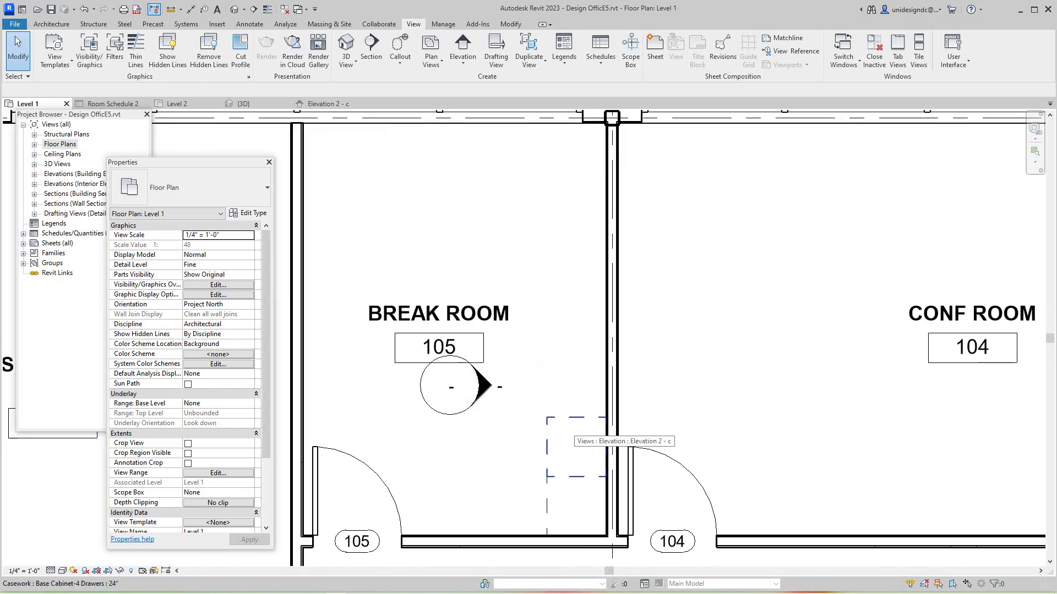
pyautogui.click(545, 447)
pyautogui.press('Escape')
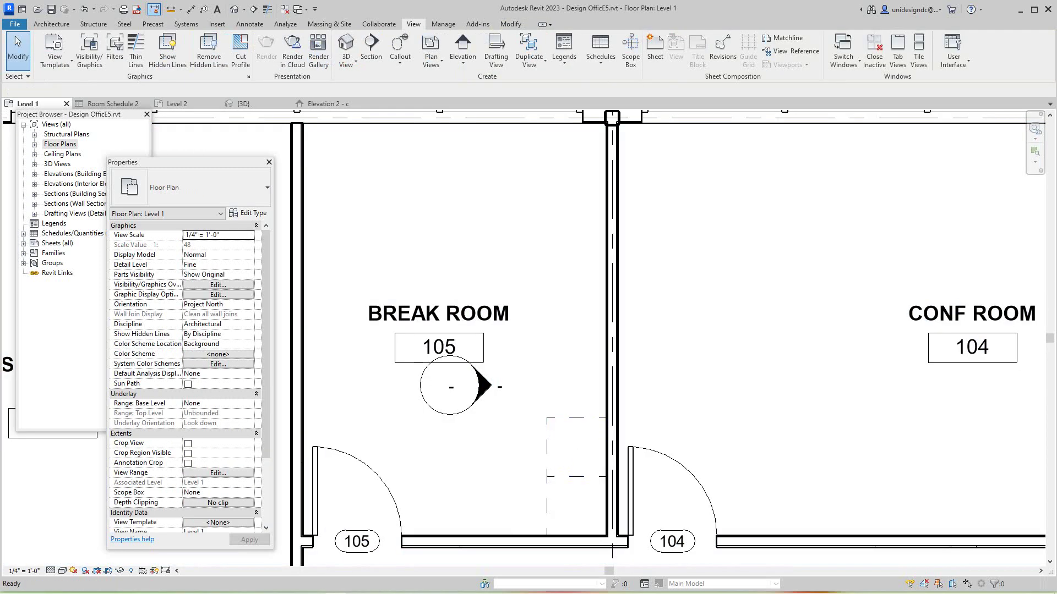
pyautogui.click(574, 451)
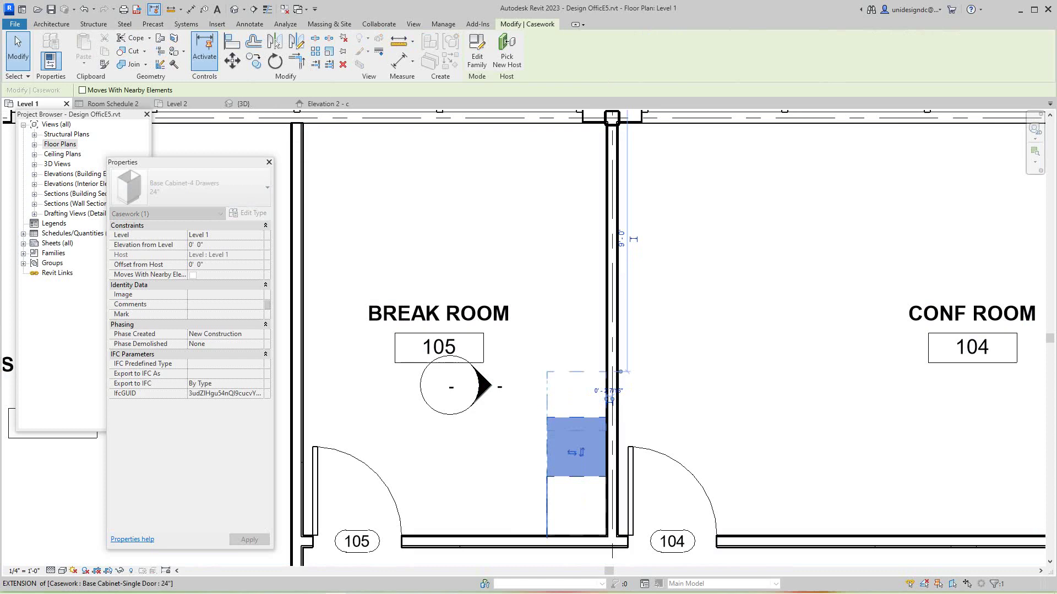
pyautogui.press('Escape')
# Rotate the 4-drawer base cabinet 90° clockwise to face into Break Room 105, and move it up the wall clear of the corner cabinet
pyautogui.click(575, 424)
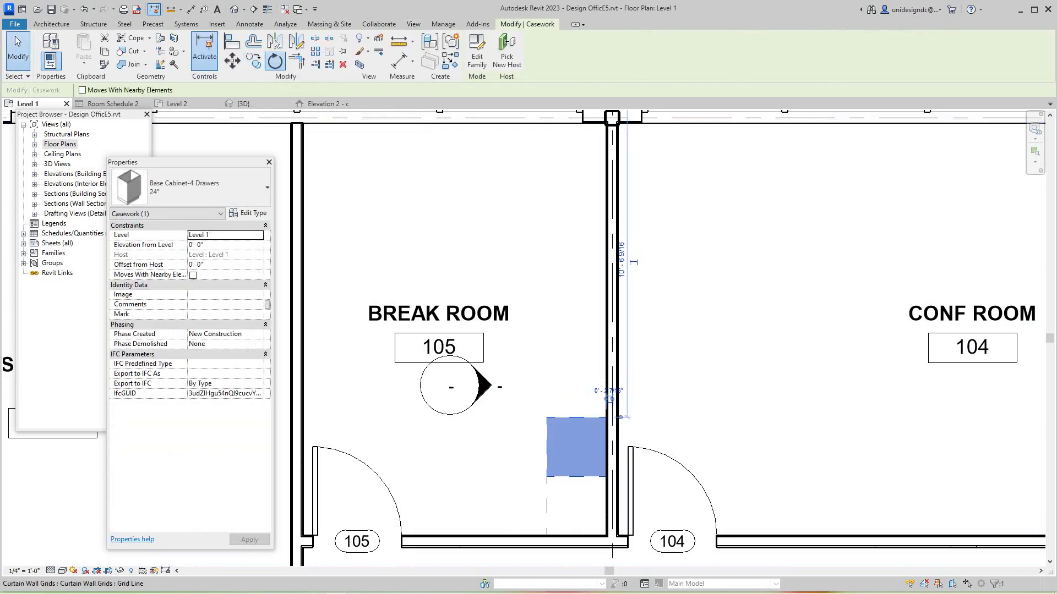
pyautogui.press('r')
pyautogui.press('o')
pyautogui.click(576, 260)
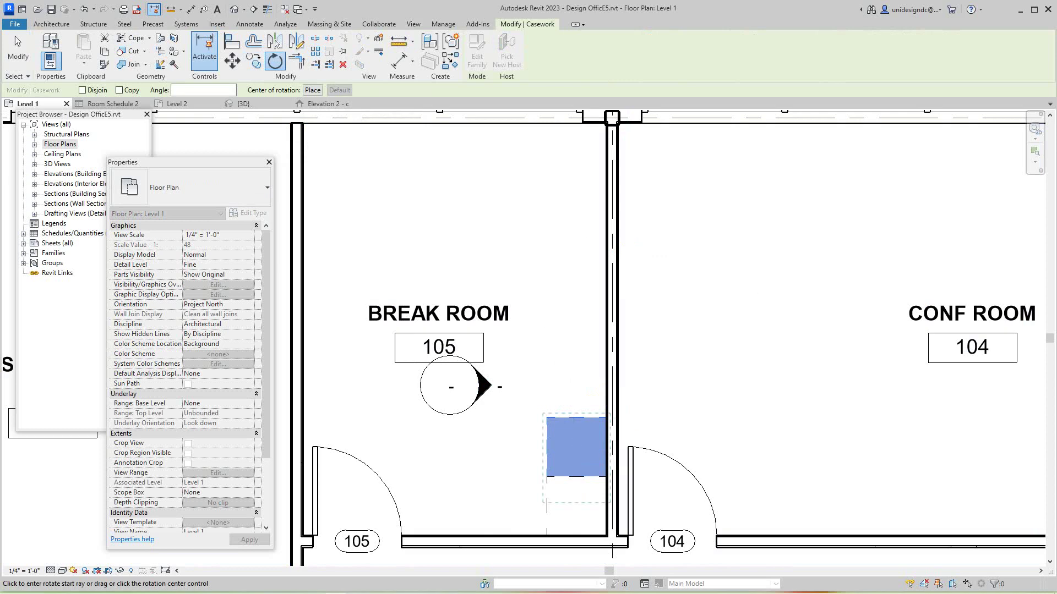
pyautogui.click(784, 448)
pyautogui.press('Escape')
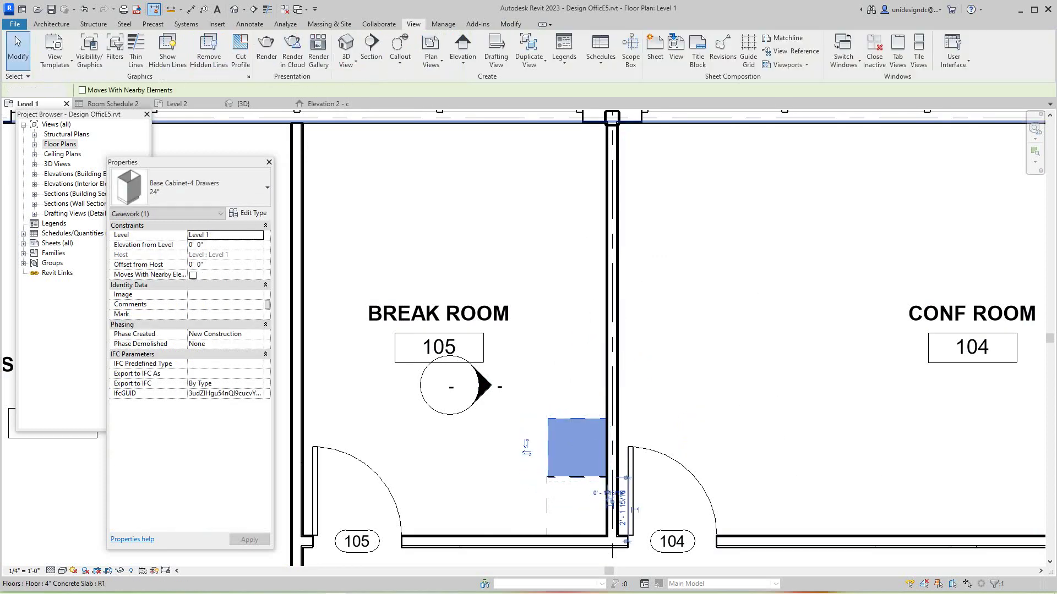
pyautogui.moveTo(576, 448); pyautogui.dragTo(576, 423)
# Try to rotate the single-door base cabinet in the lower corner of Break Room 105 directly in place
pyautogui.click(577, 505)
pyautogui.scroll(-1, 588, 473)
pyautogui.moveTo(588, 474); pyautogui.dragTo(579, 407, button='middle')
pyautogui.click(579, 406)
pyautogui.press('Escape')
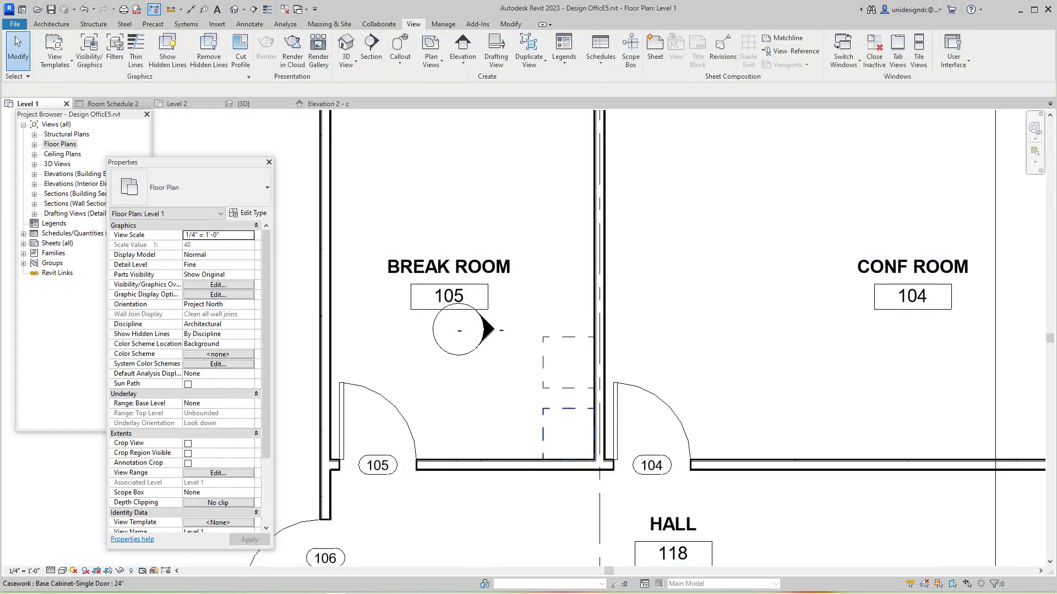
pyautogui.click(575, 408)
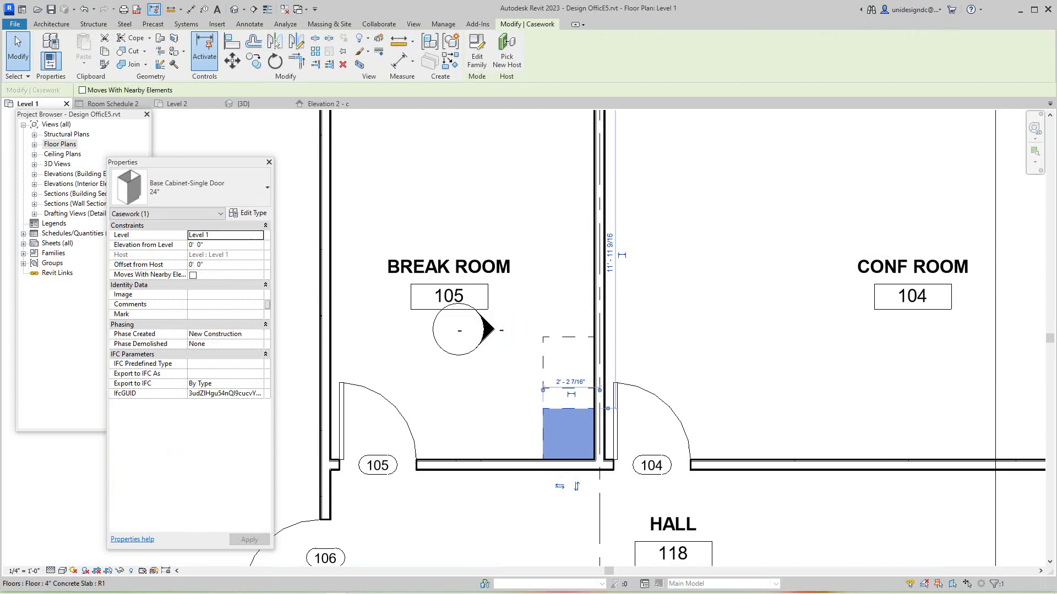
pyautogui.press('space')
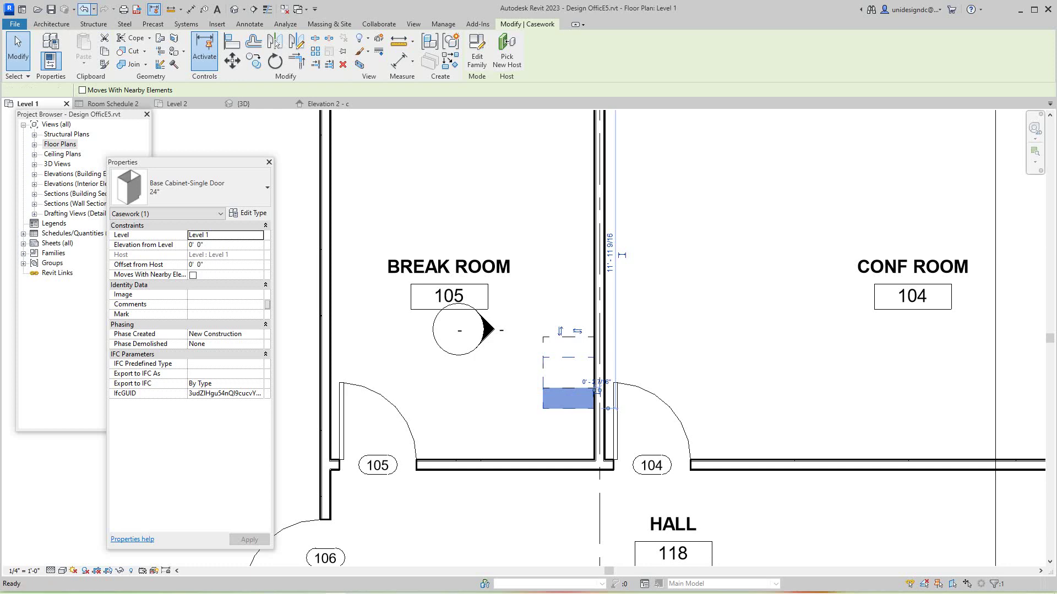
pyautogui.press('Escape')
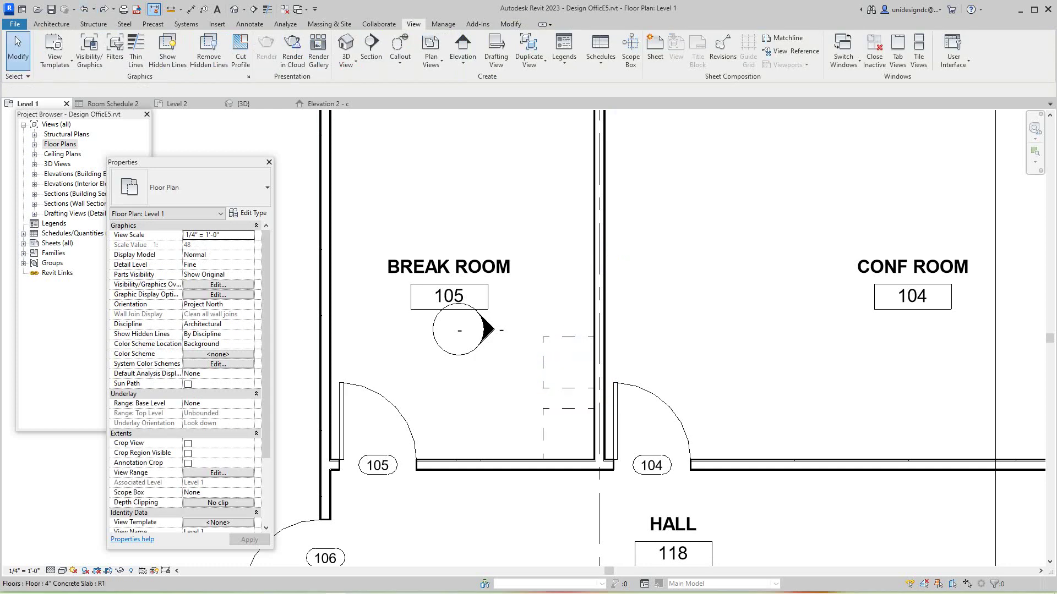
# Rotate the single-door corner base cabinet 90° clockwise about its centre with the Rotate tool so it faces into Break Room 105
pyautogui.click(542, 444)
pyautogui.scroll(2, 573, 443)
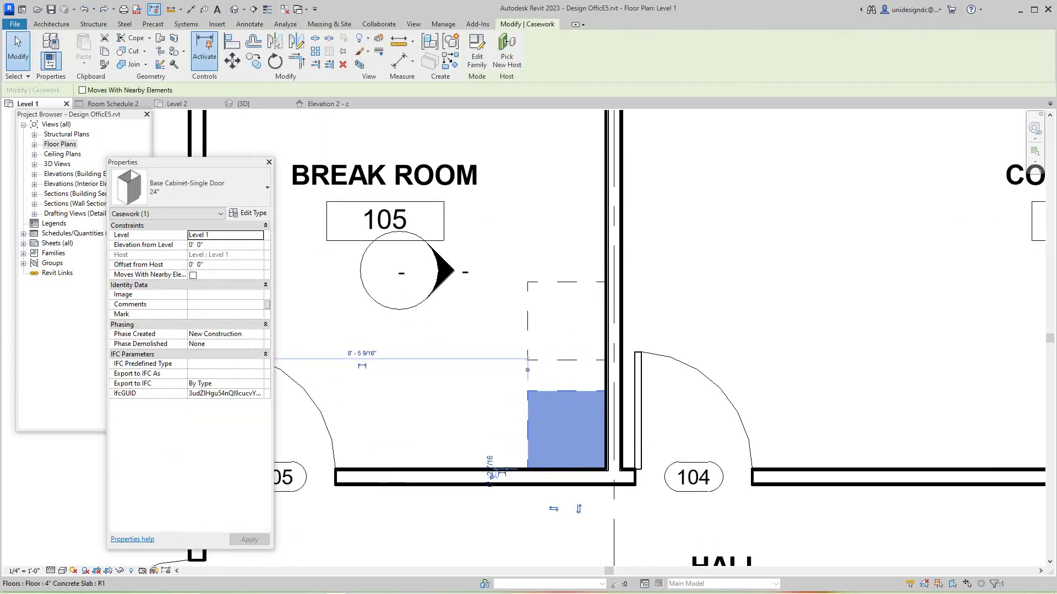
pyautogui.press('c')
pyautogui.press('o')
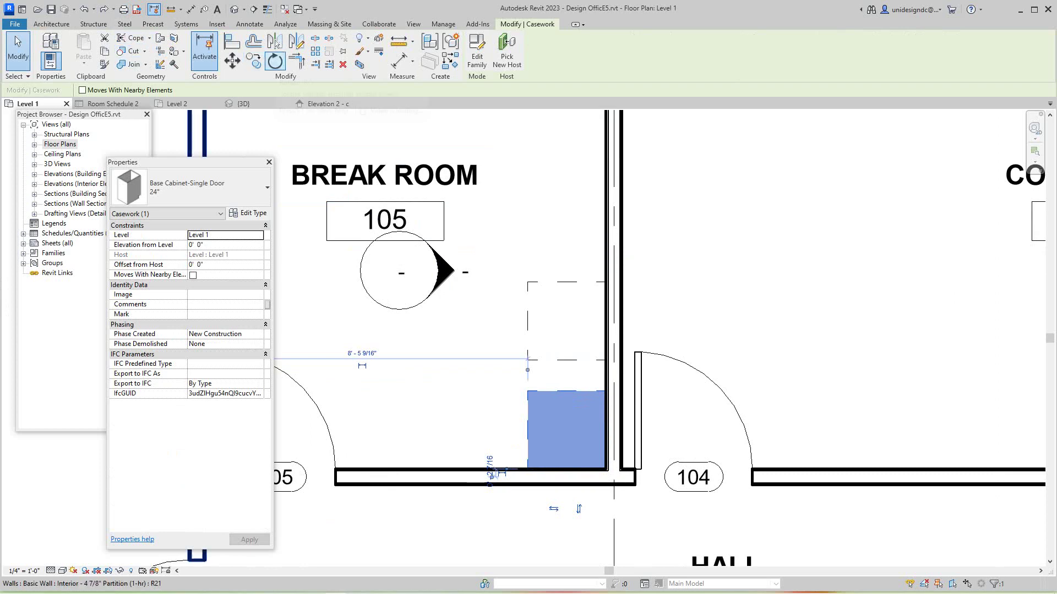
pyautogui.click(274, 61)
pyautogui.click(567, 307)
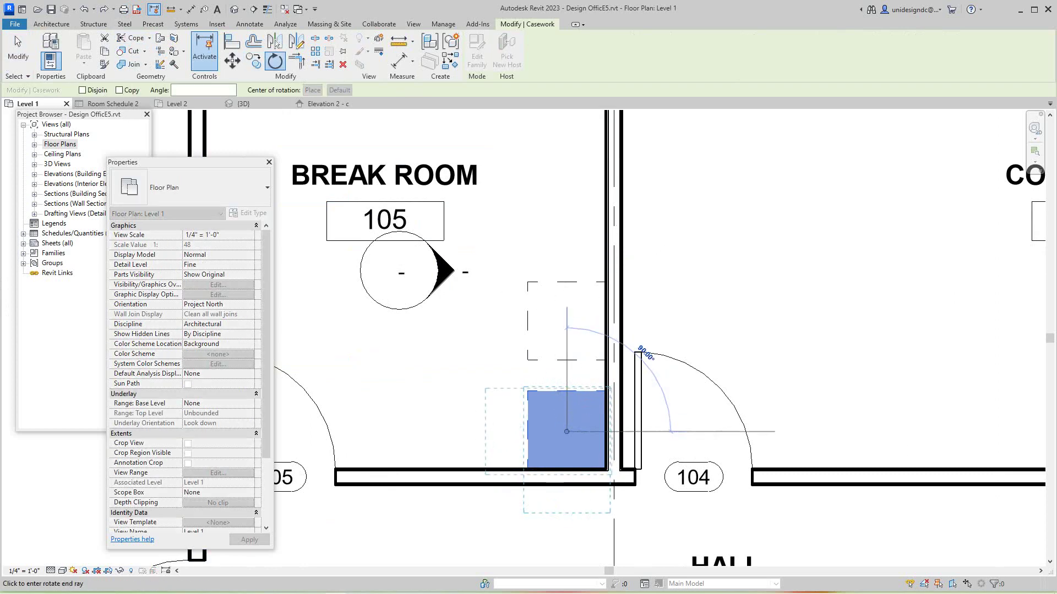
pyautogui.click(775, 431)
pyautogui.press('Escape')
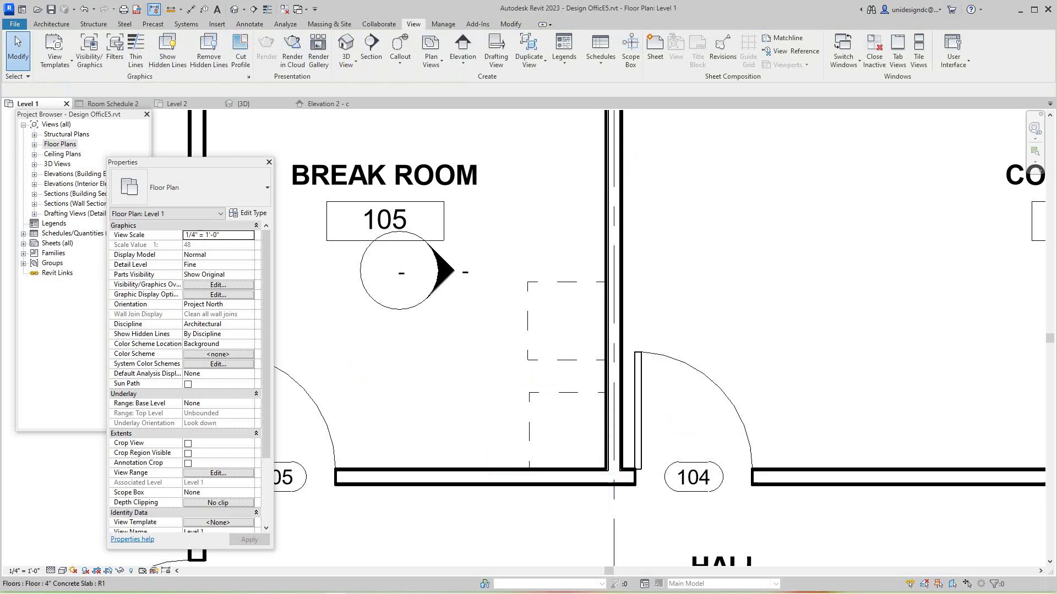
# Move the 4-drawer base cabinet down along the wall until it butts against the single-door corner cabinet
pyautogui.scroll(-2, 818, 364)
pyautogui.scroll(2, 760, 364)
pyautogui.moveTo(572, 358); pyautogui.dragTo(572, 396)
pyautogui.press('Escape')
pyautogui.scroll(-2, 712, 323)
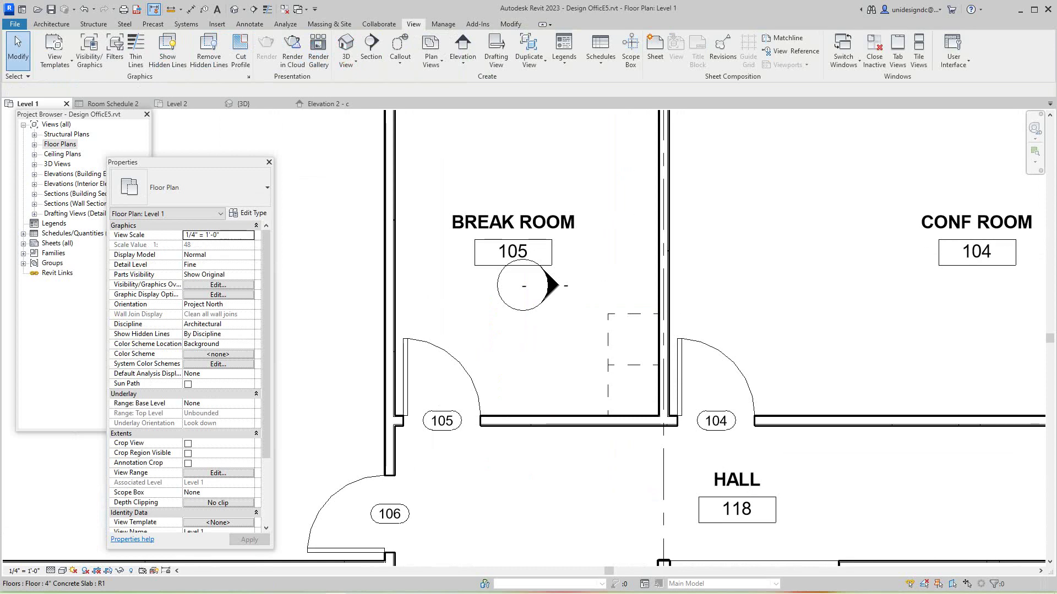
# Place a 48" Base Cabinet-Double Door Sink Unit against the Conf Room wall, directly above the 4-drawer cabinet in Break Room 105
pyautogui.scroll(-2, 741, 293)
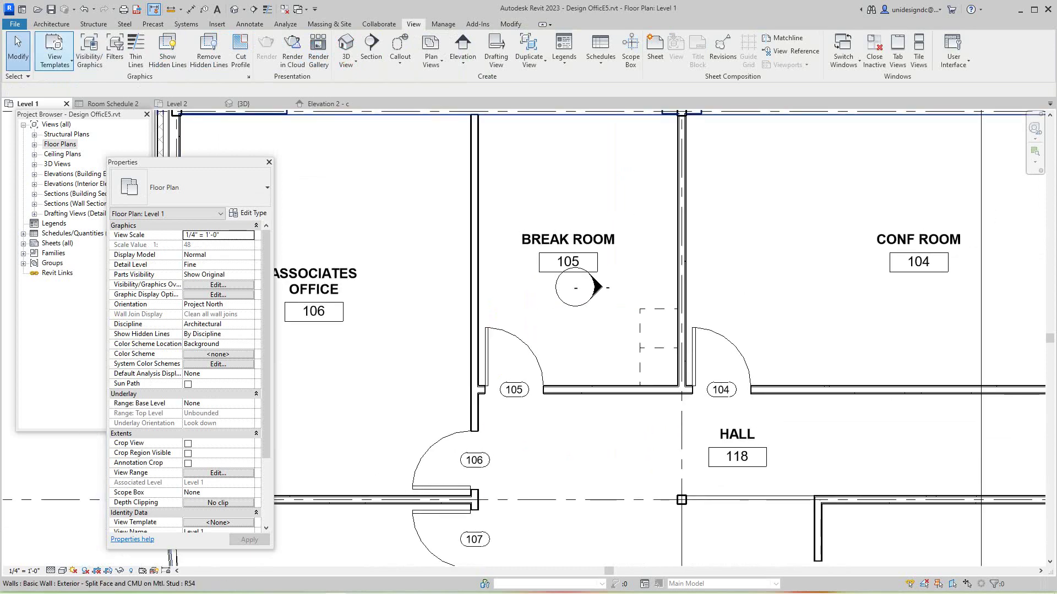
pyautogui.click(52, 24)
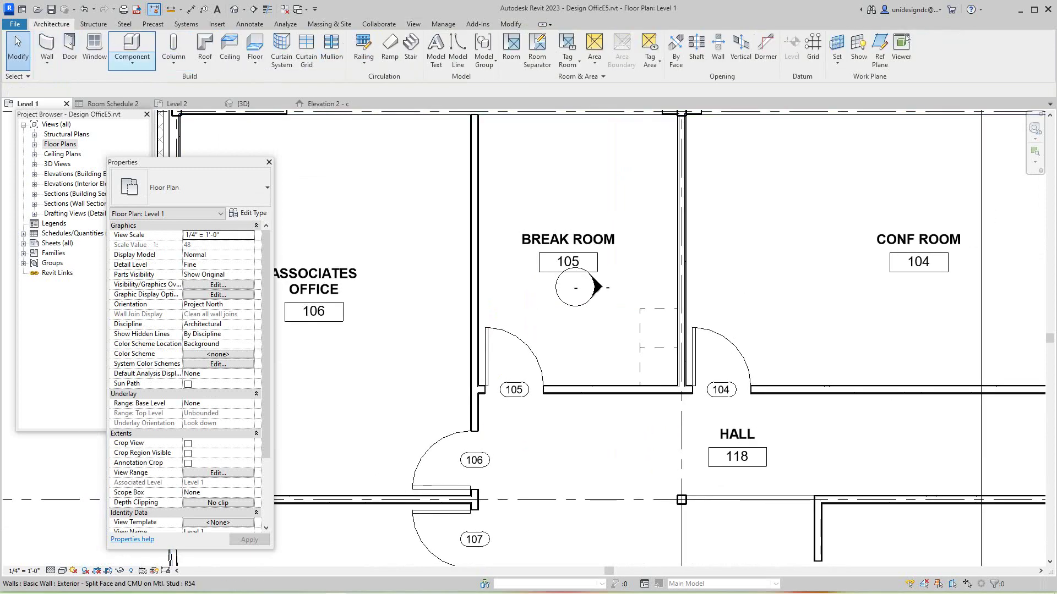
pyautogui.click(132, 57)
pyautogui.click(159, 83)
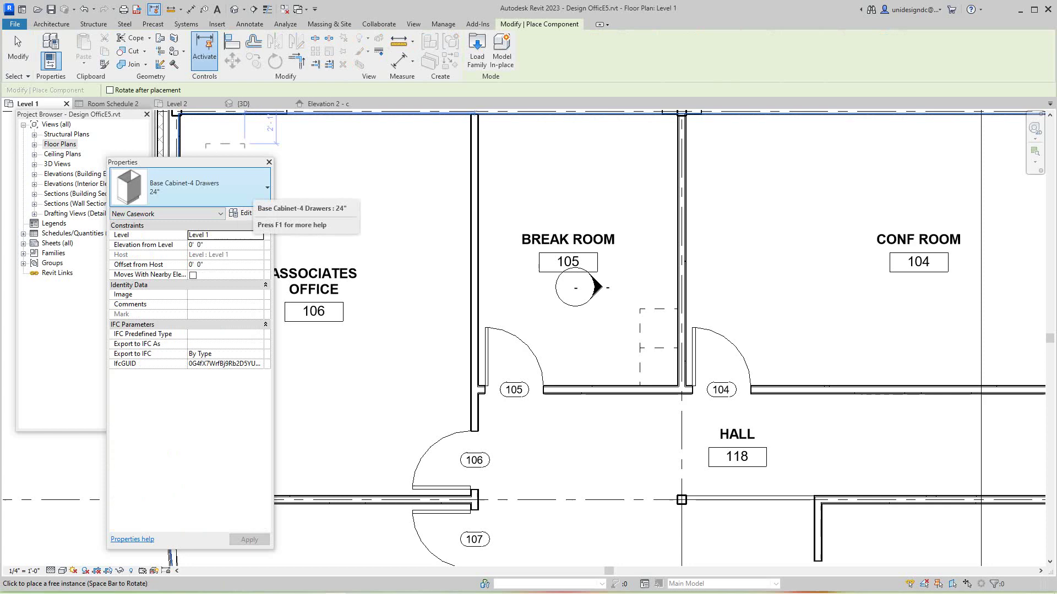
pyautogui.click(242, 190)
pyautogui.scroll(-3, 187, 317)
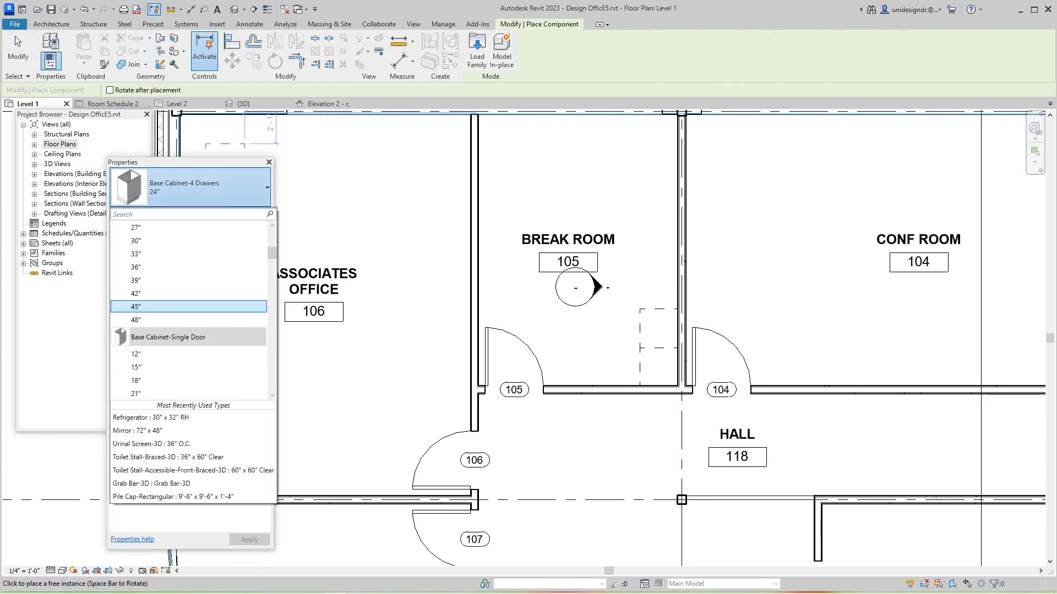
pyautogui.scroll(-5, 187, 319)
pyautogui.scroll(8, 187, 316)
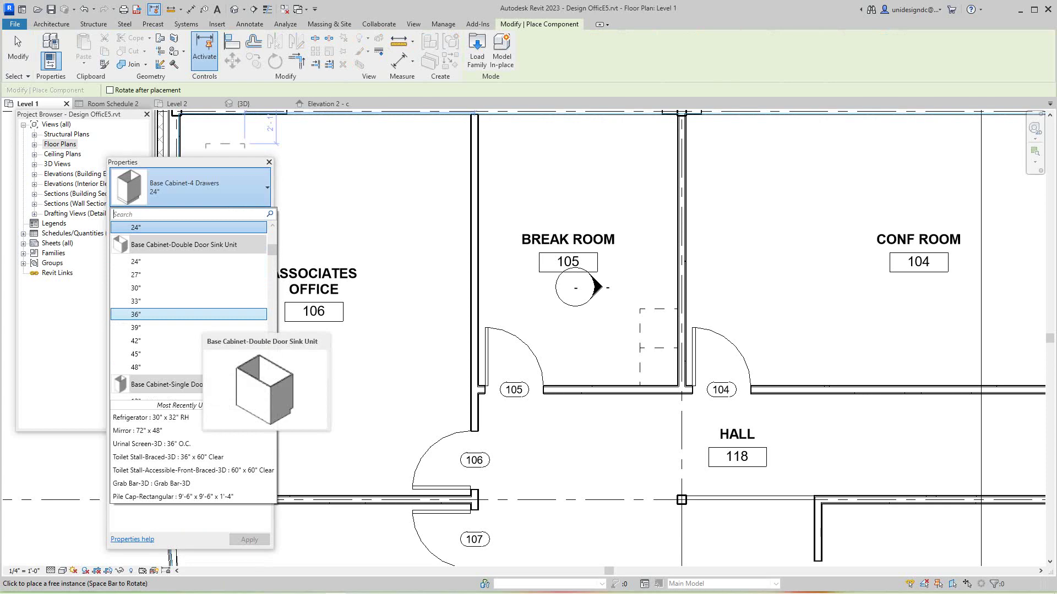
pyautogui.click(165, 367)
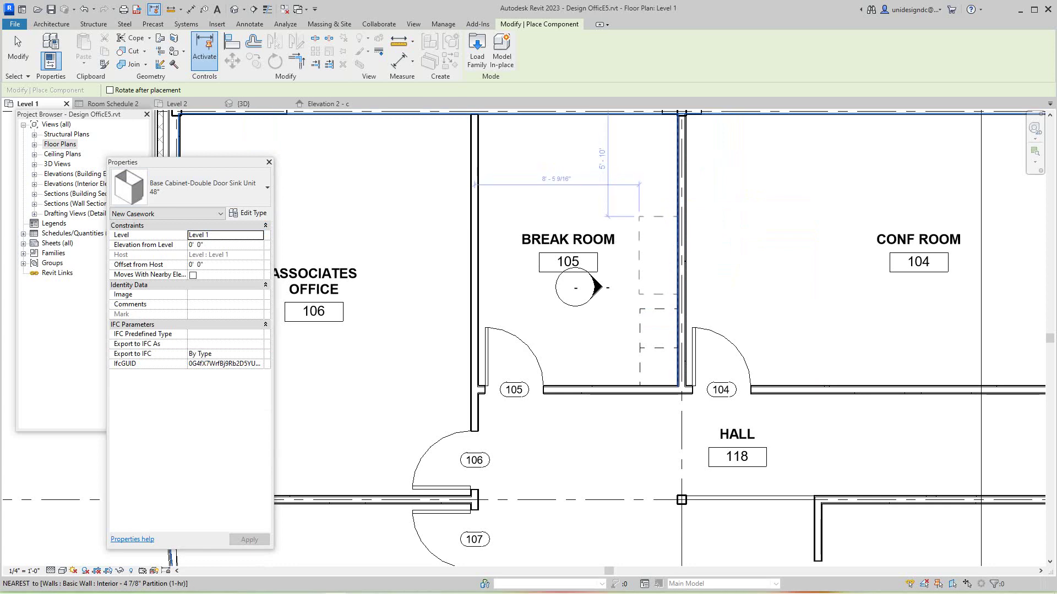
pyautogui.click(678, 270)
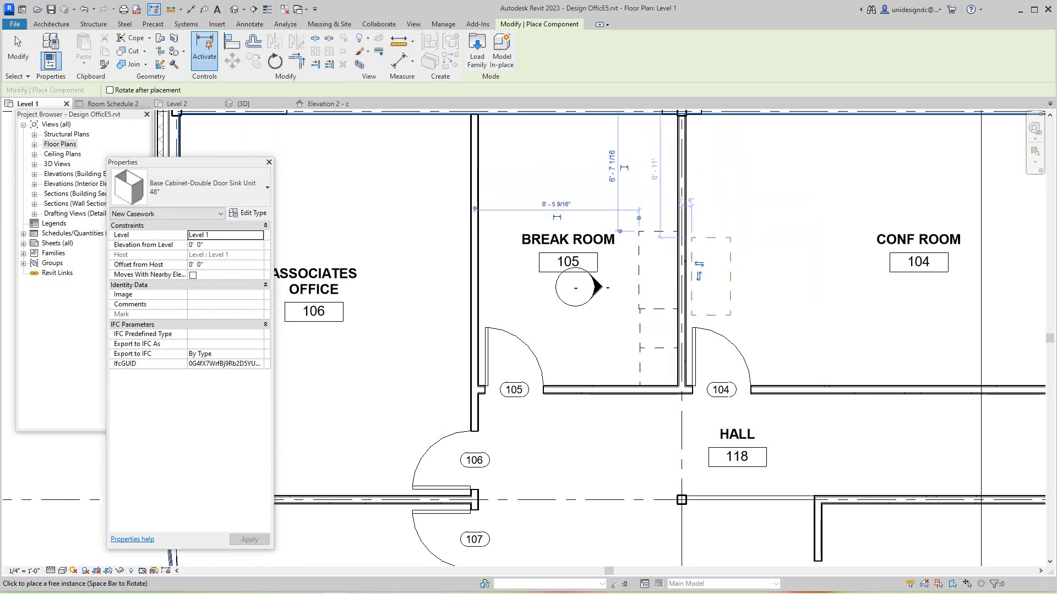
pyautogui.press('Escape')
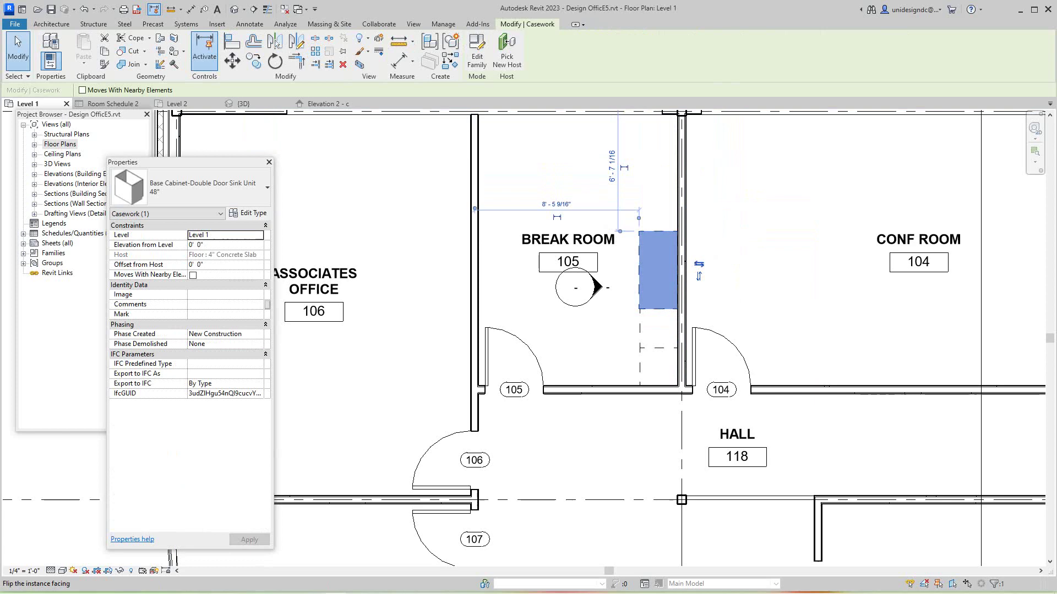
# Flip the facing of the double-door sink unit so its front points into Break Room 105
pyautogui.click(698, 264)
pyautogui.click(698, 265)
pyautogui.press('Escape')
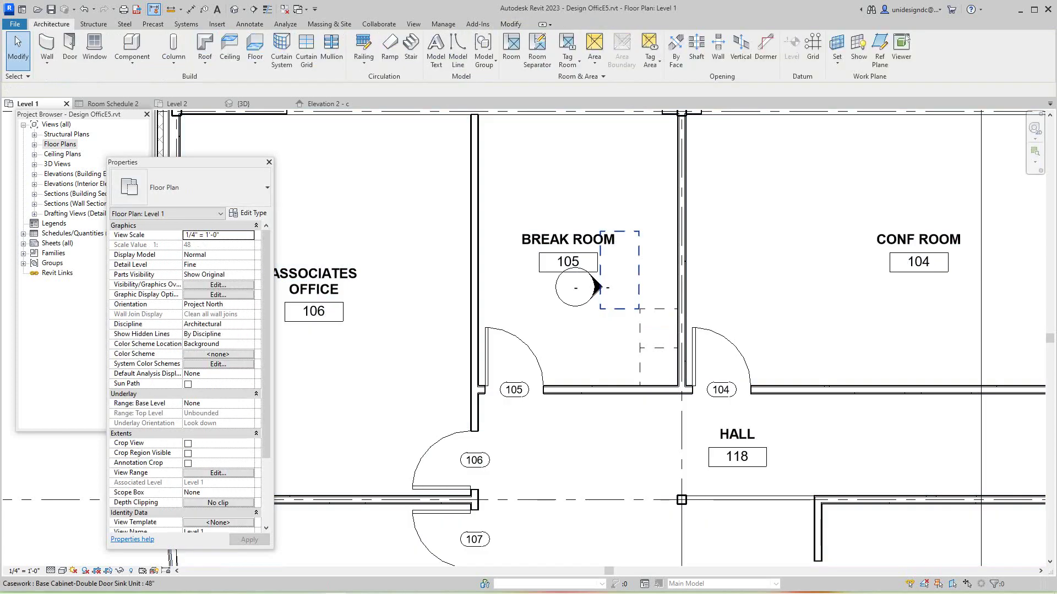
# Align the back of the flipped sink unit with the Break Room face of the Conf Room wall
pyautogui.scroll(1, 615, 172)
pyautogui.moveTo(616, 171); pyautogui.dragTo(593, 288, button='middle')
pyautogui.scroll(-1, 594, 287)
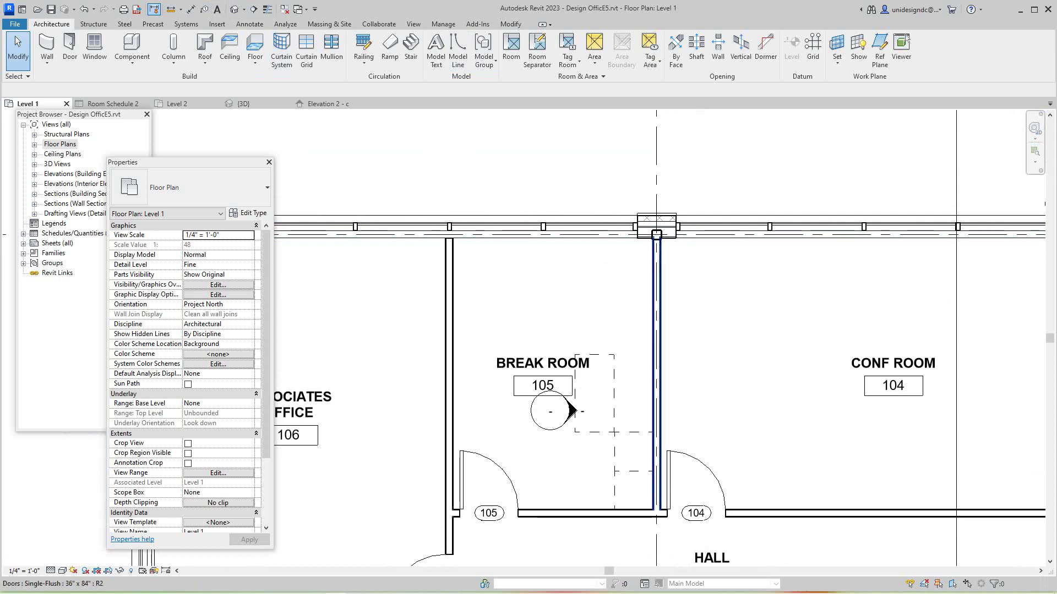
pyautogui.scroll(2, 649, 425)
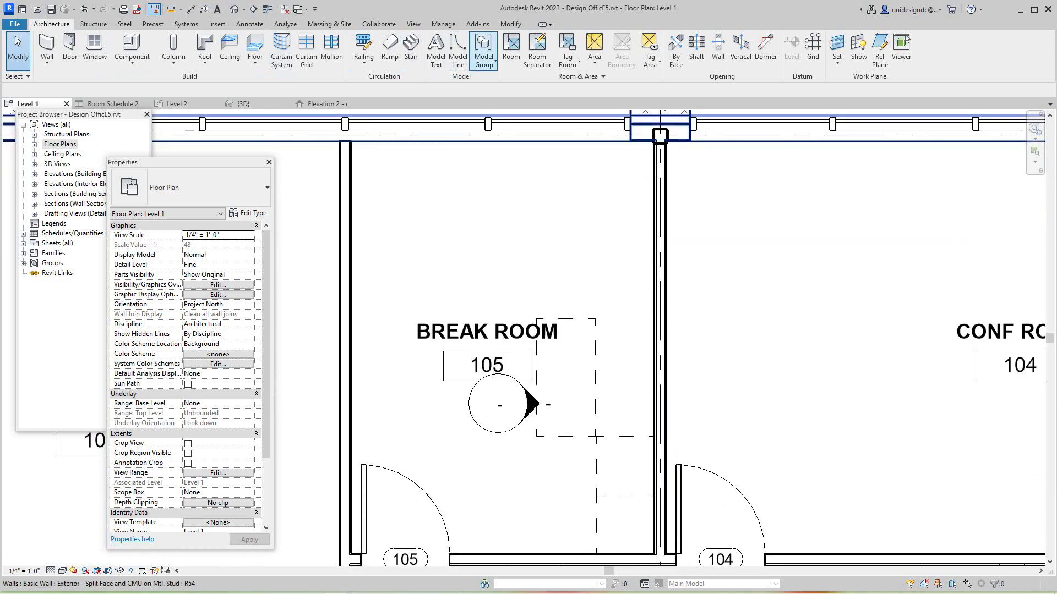
pyautogui.click(510, 24)
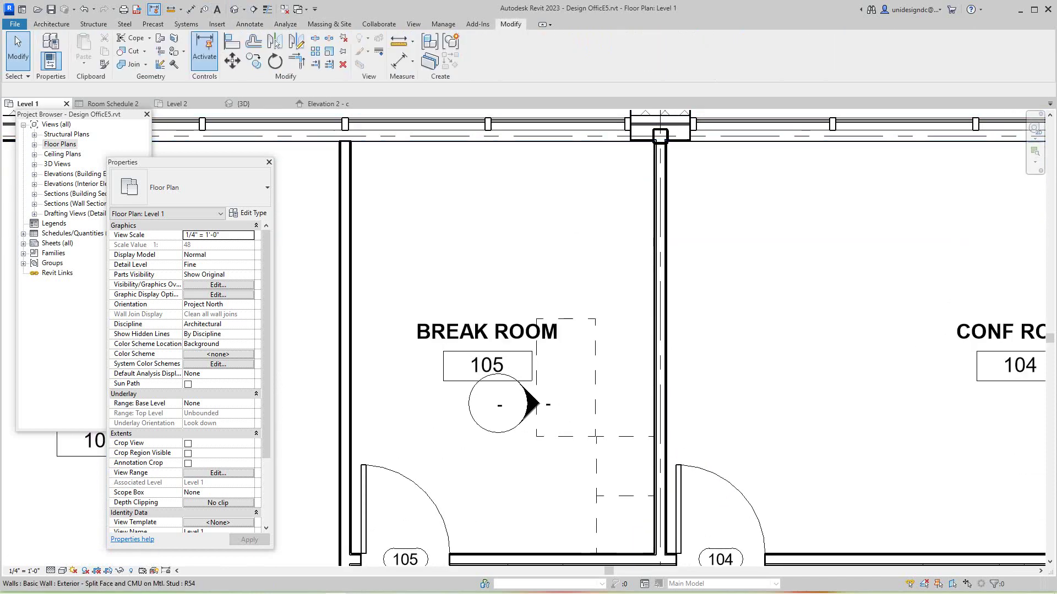
pyautogui.press('a')
pyautogui.press('l')
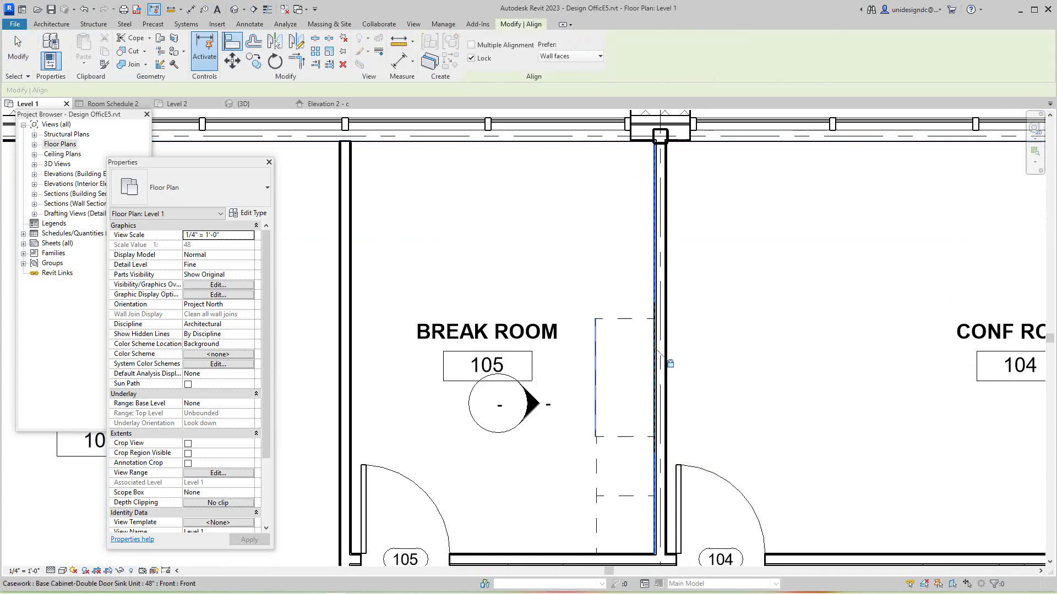
pyautogui.scroll(-5, 623, 360)
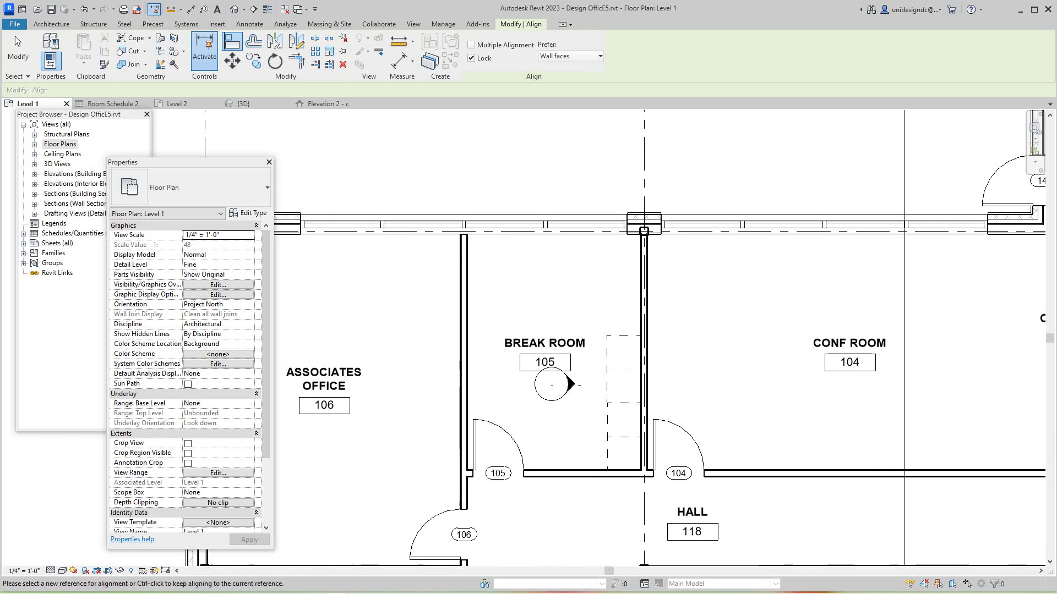
# Place a Refrigerator of type 35" x 32" RH against the Conf Room wall, directly above the sink unit
pyautogui.scroll(1, 622, 353)
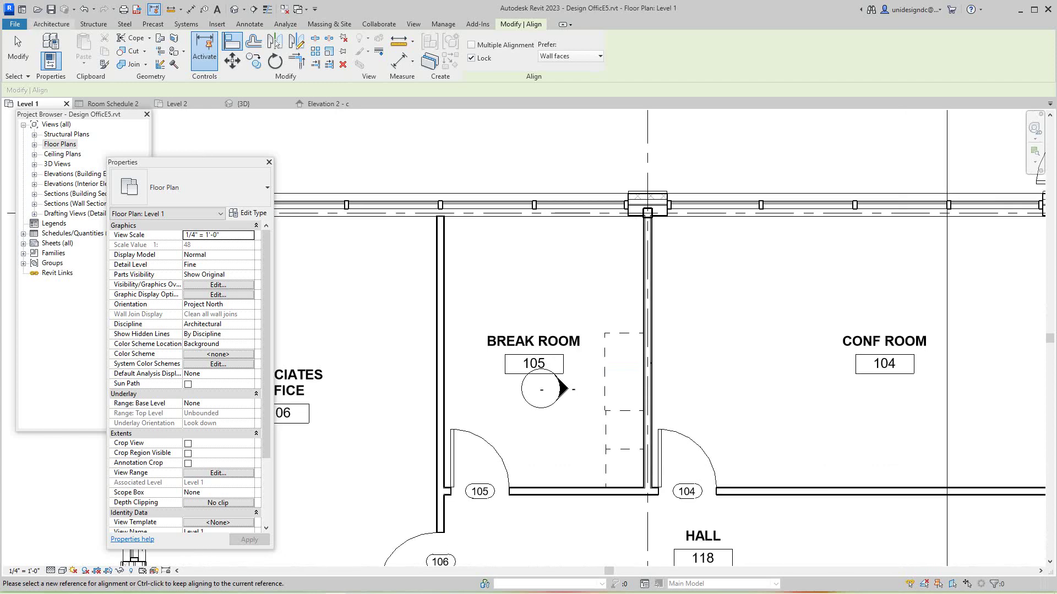
pyautogui.click(52, 23)
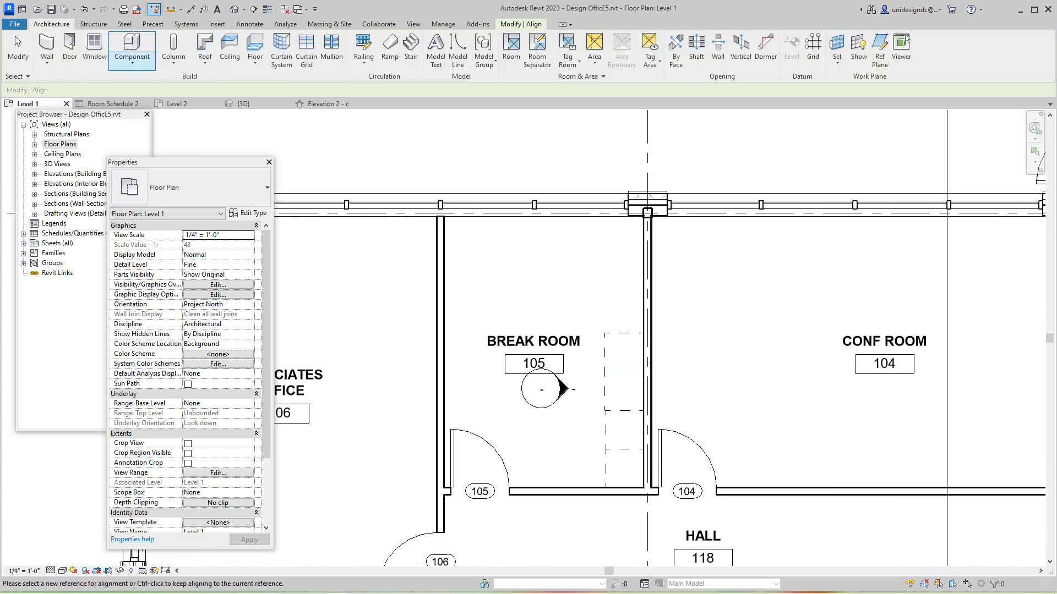
pyautogui.click(133, 62)
pyautogui.click(159, 83)
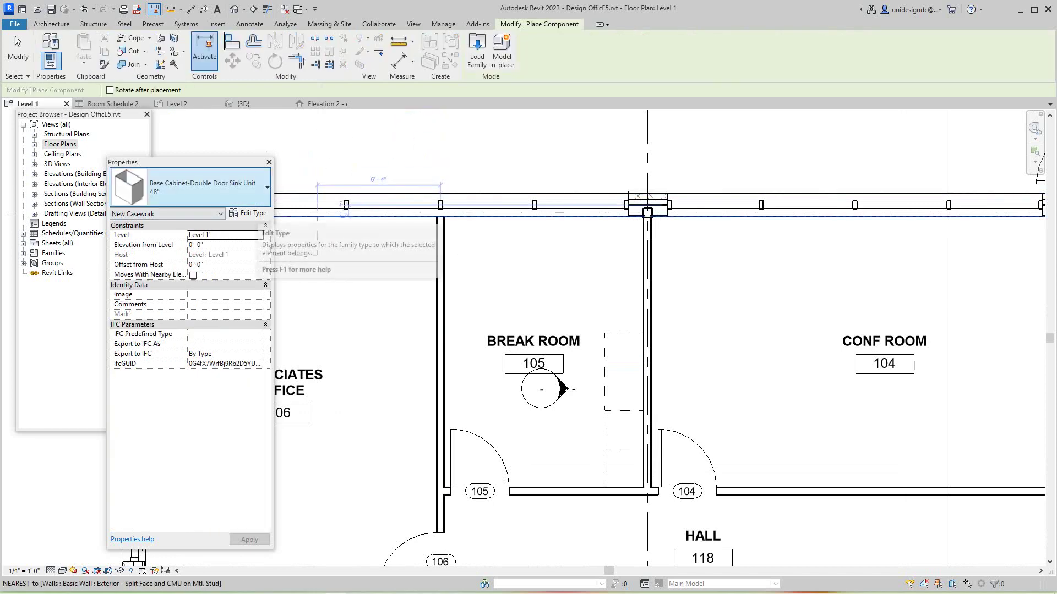
pyautogui.click(253, 189)
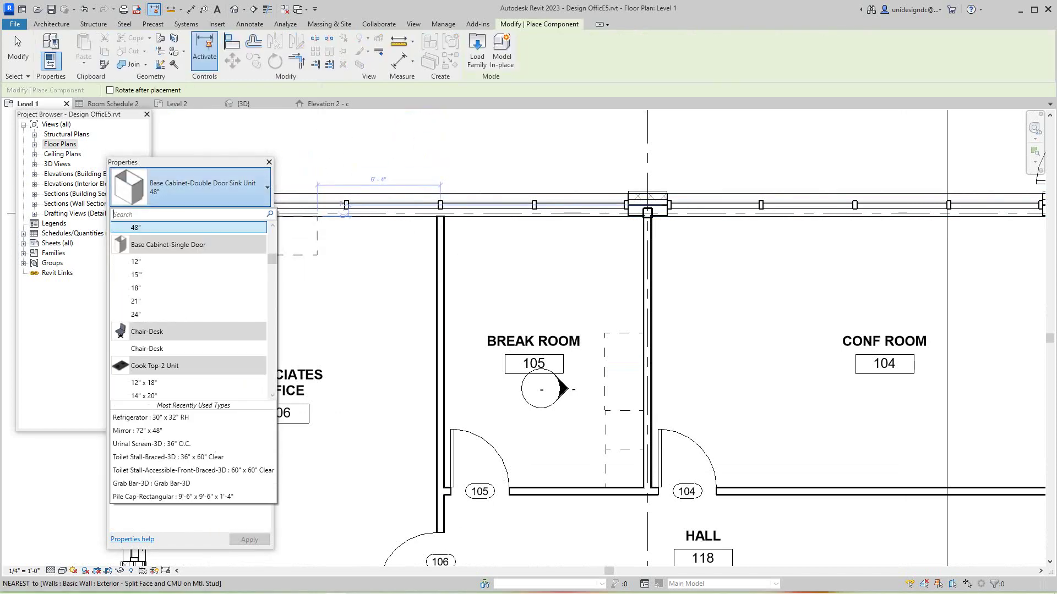
pyautogui.write('ref')
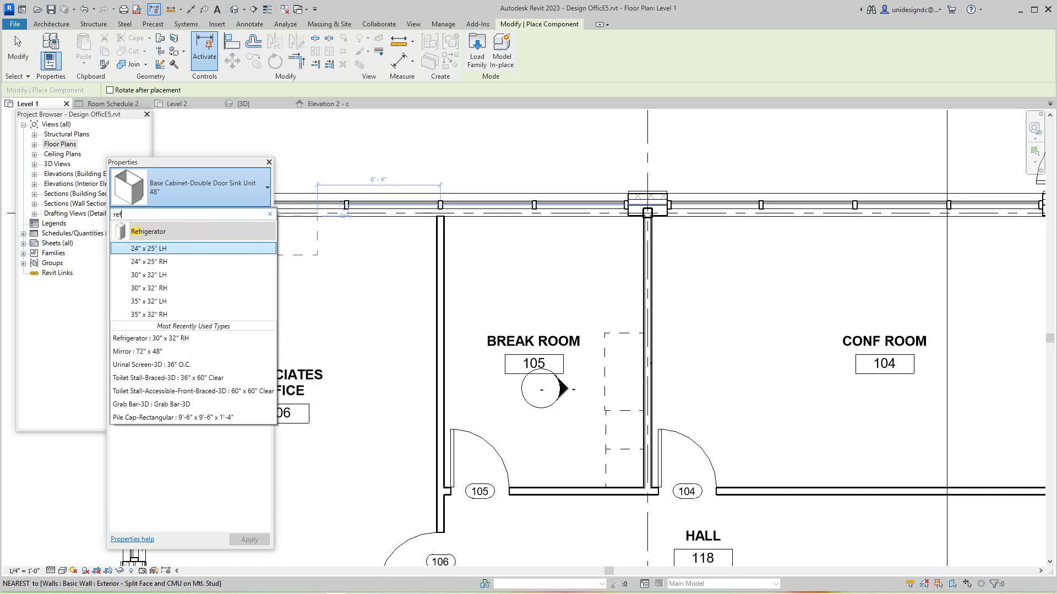
pyautogui.press('Down')
pyautogui.press('Down')
pyautogui.press('Down')
pyautogui.press('Down')
pyautogui.press('Down')
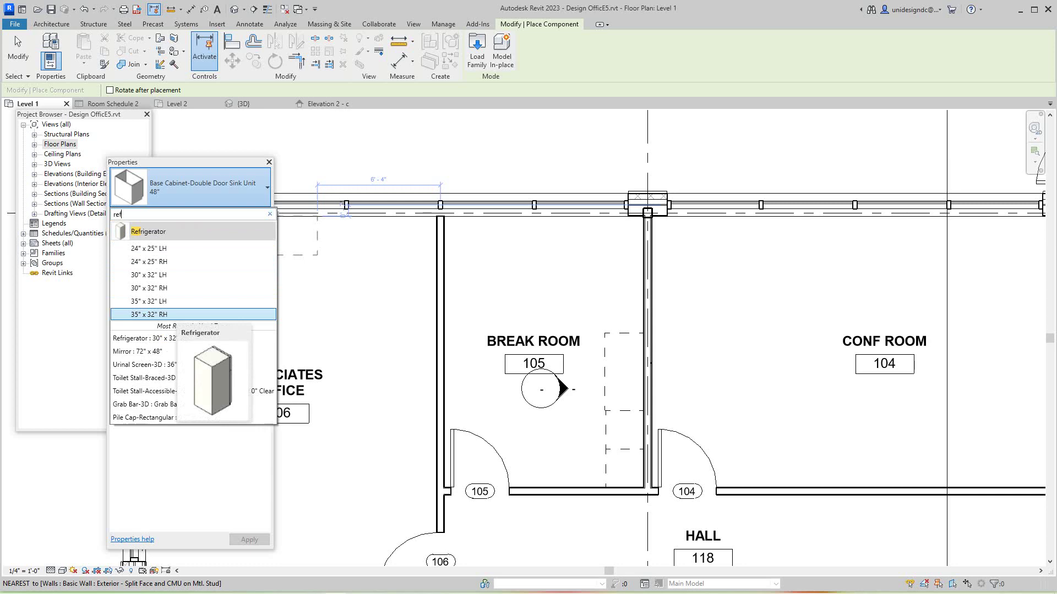
pyautogui.press('Up')
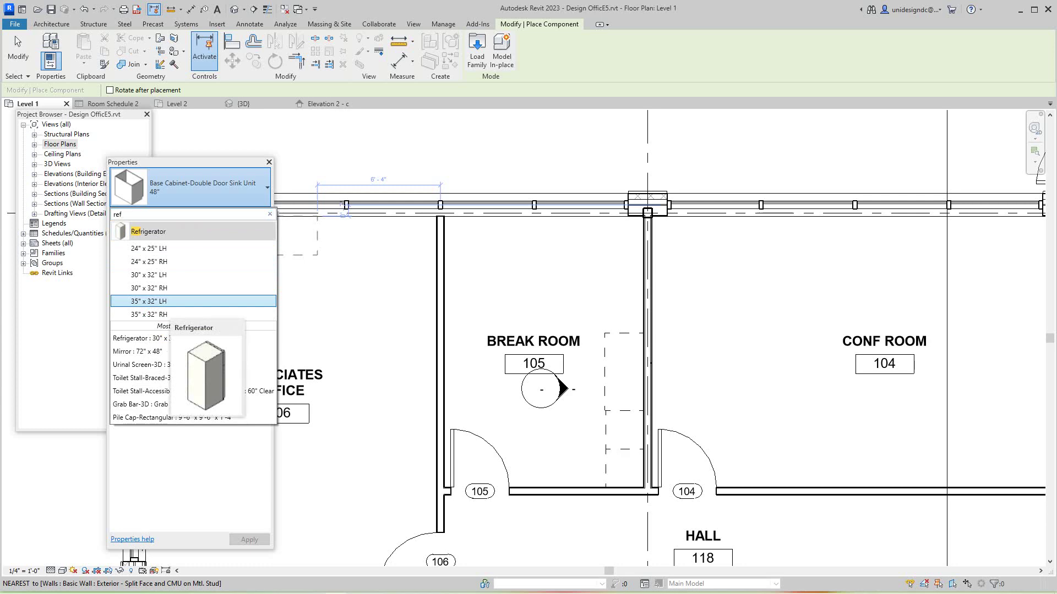
pyautogui.press('Down')
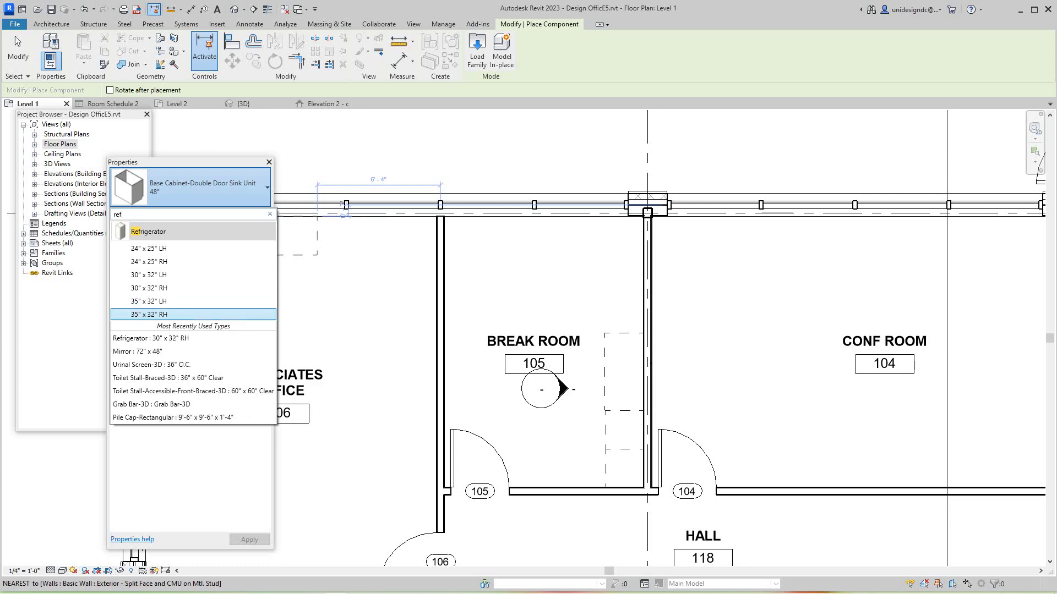
pyautogui.press('Return')
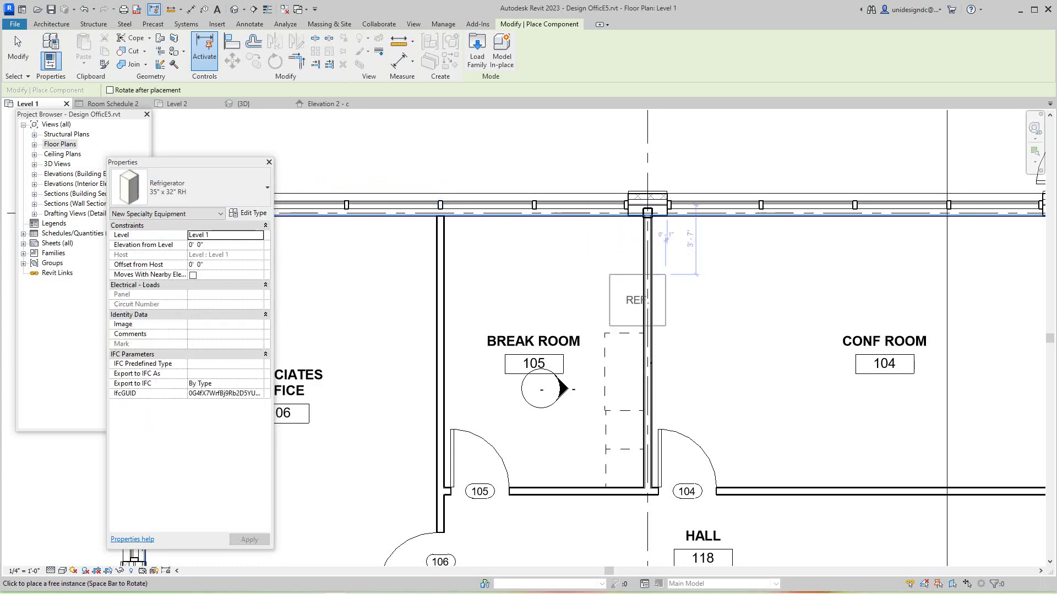
pyautogui.click(643, 307)
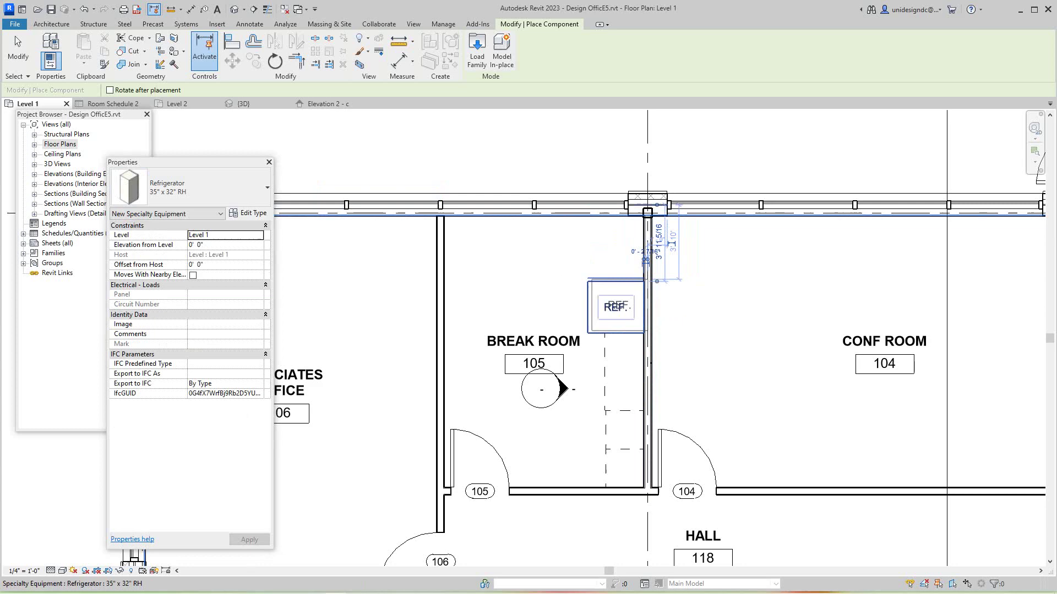
pyautogui.press('Escape')
# Rotate the refrigerator 90° counterclockwise so it faces into Break Room 105
pyautogui.click(621, 280)
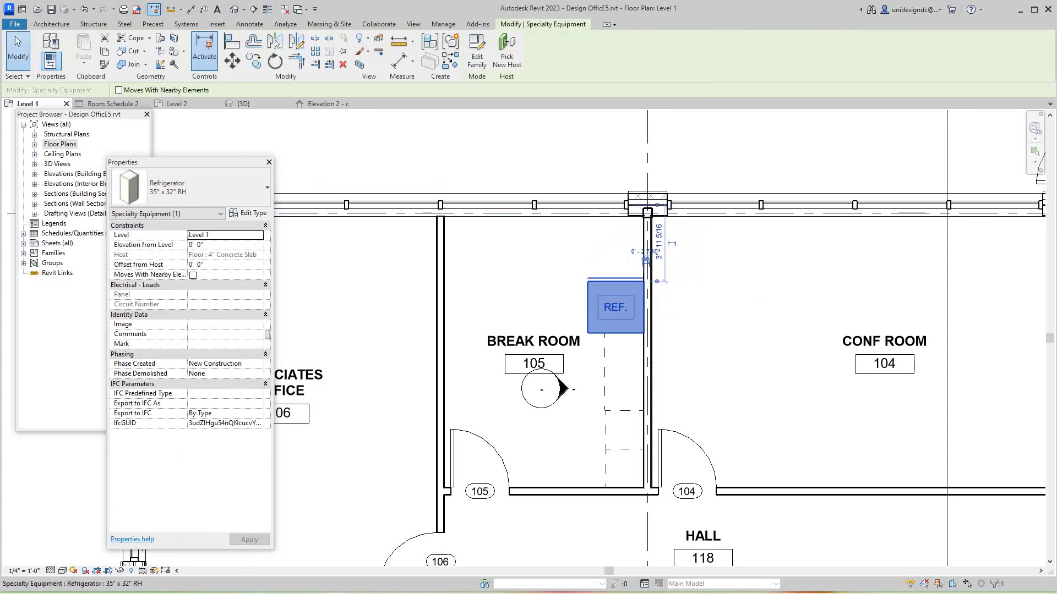
pyautogui.press('space')
pyautogui.press('Escape')
pyautogui.scroll(2, 575, 389)
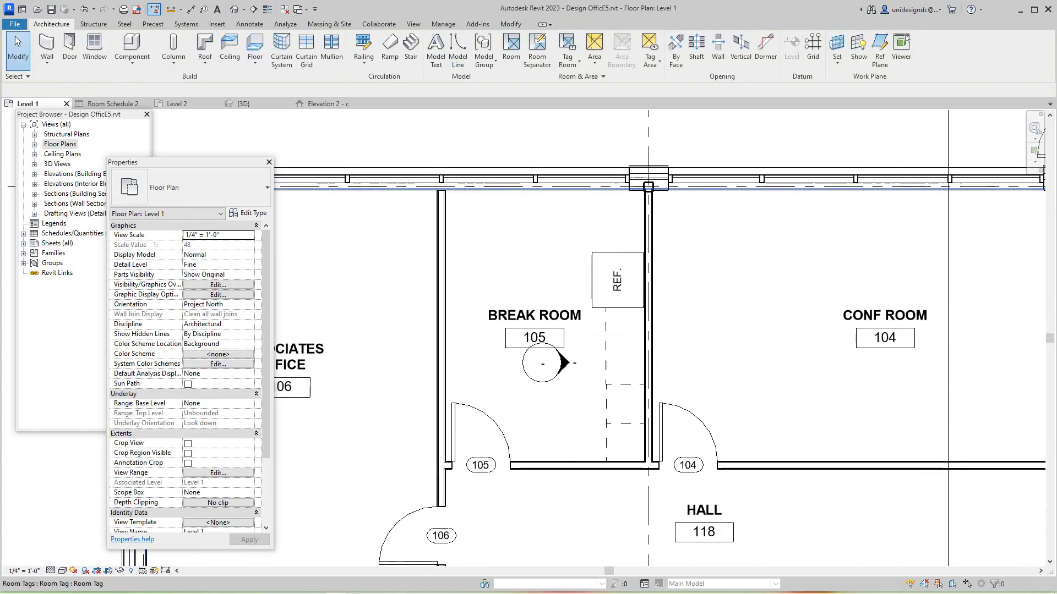
# Open the interior elevation Elevation 2 - c of Break Room 105 to check the casework and refrigerator, and return to the Level 1 plan
pyautogui.doubleClick(560, 368)
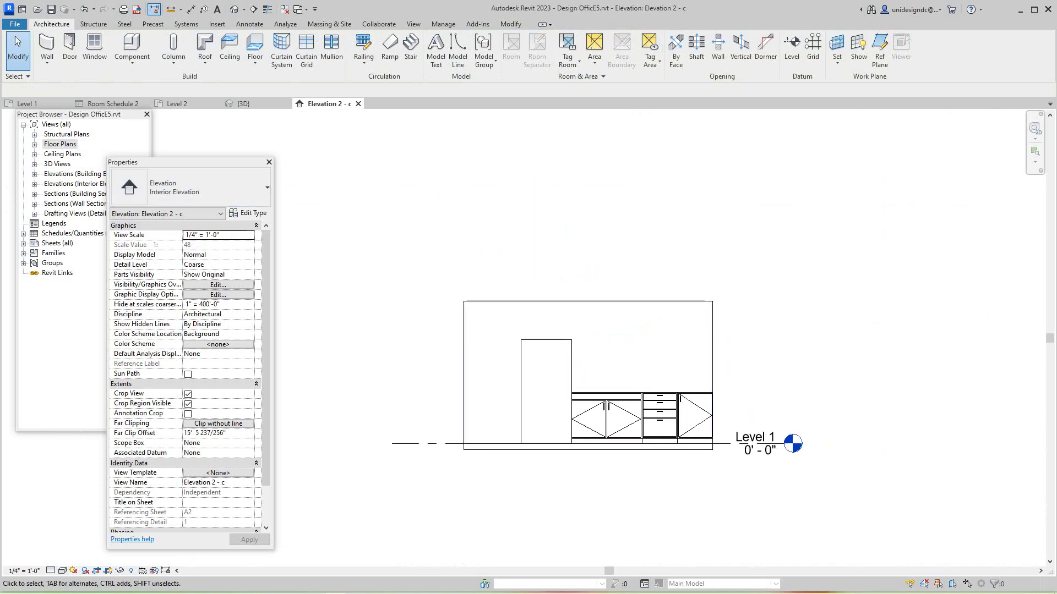
pyautogui.click(33, 103)
pyautogui.scroll(1, 605, 284)
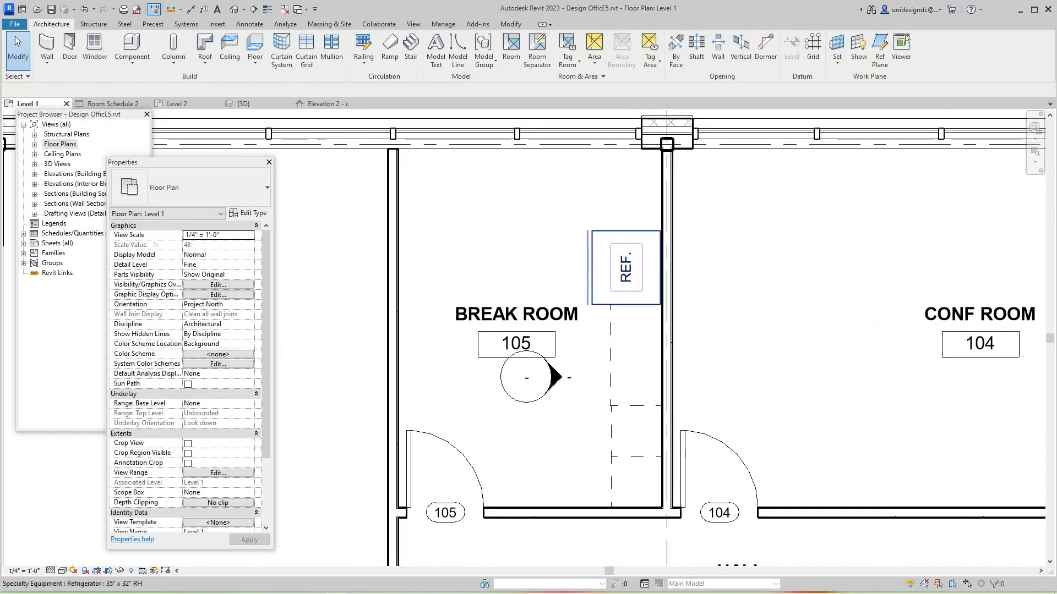
# Rotate the refrigerator in Break Room 105 by 180° about its centre
pyautogui.click(626, 268)
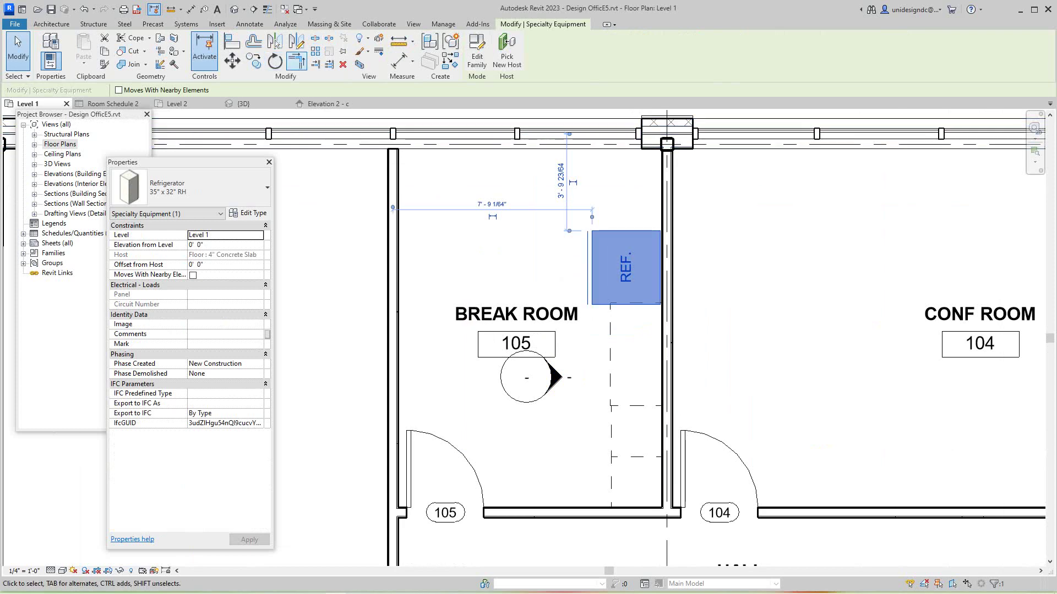
pyautogui.click(274, 61)
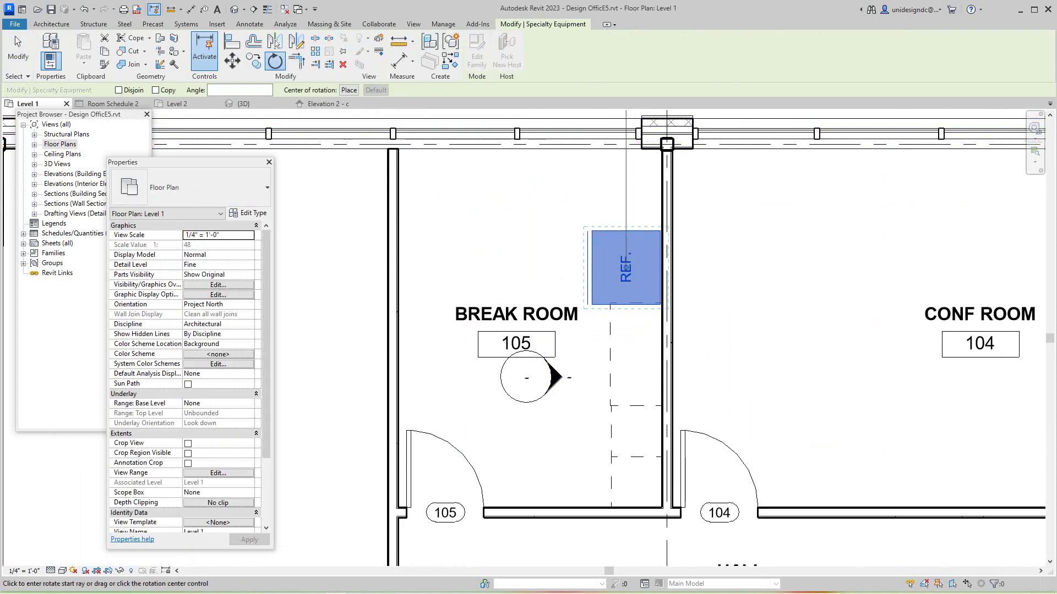
pyautogui.moveTo(627, 138); pyautogui.dragTo(624, 187, button='middle')
pyautogui.click(623, 143)
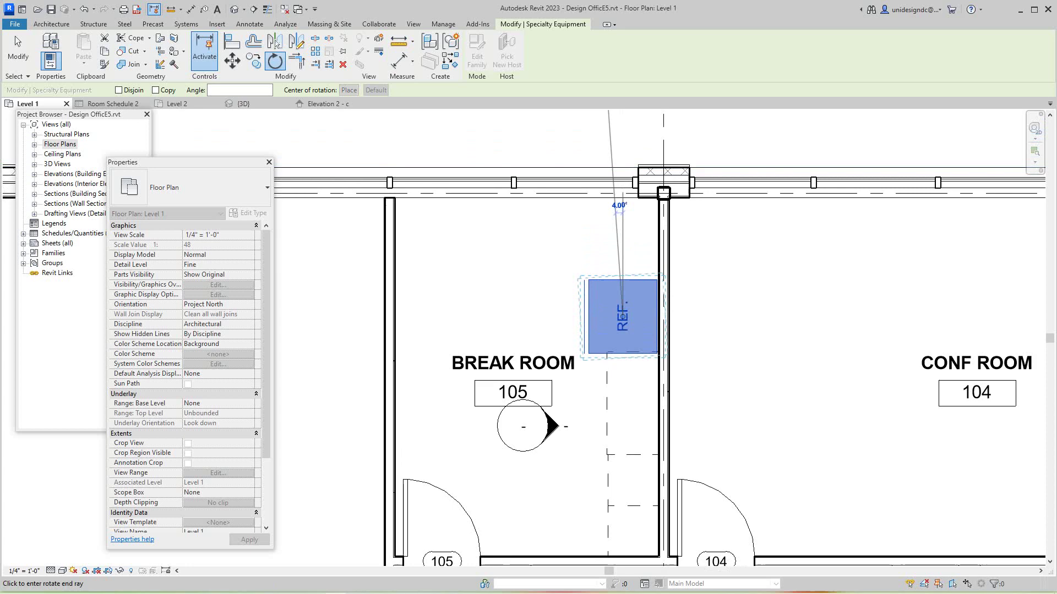
pyautogui.click(622, 524)
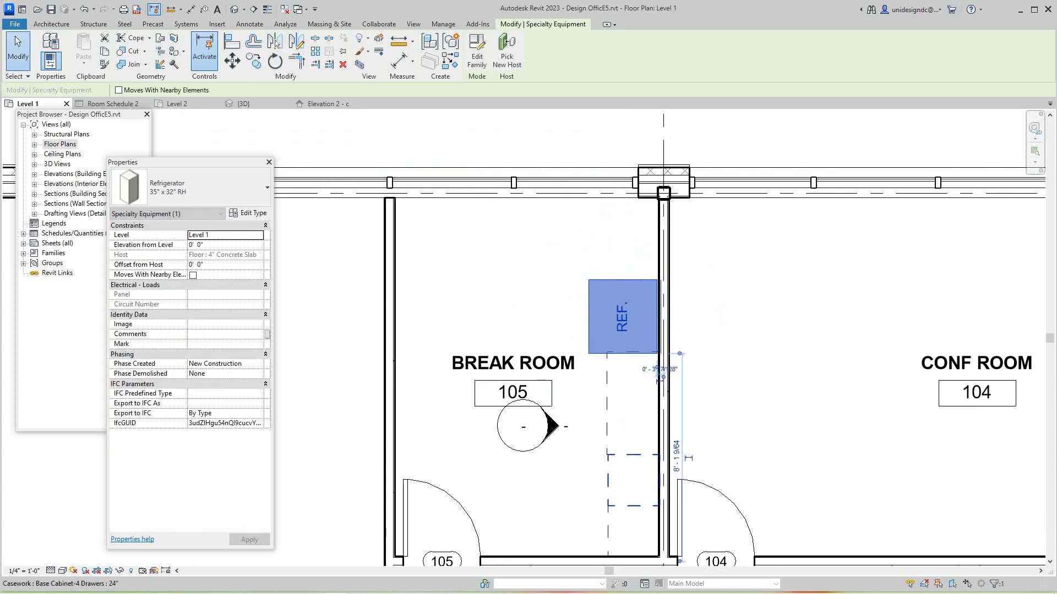
pyautogui.press('Escape')
pyautogui.scroll(1, 631, 305)
pyautogui.scroll(1, 592, 306)
pyautogui.click(604, 298)
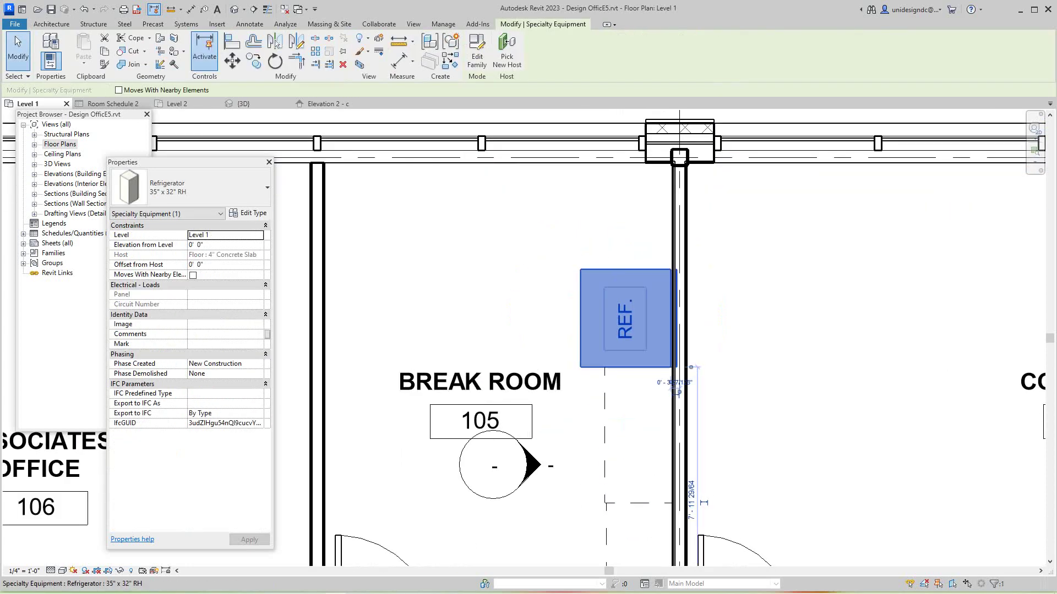
pyautogui.press('Escape')
# Place two Upper Cabinet-Double Door-Wall units of type 48" end to end on the Conf Room wall, above the base cabinets
pyautogui.scroll(-2, 625, 252)
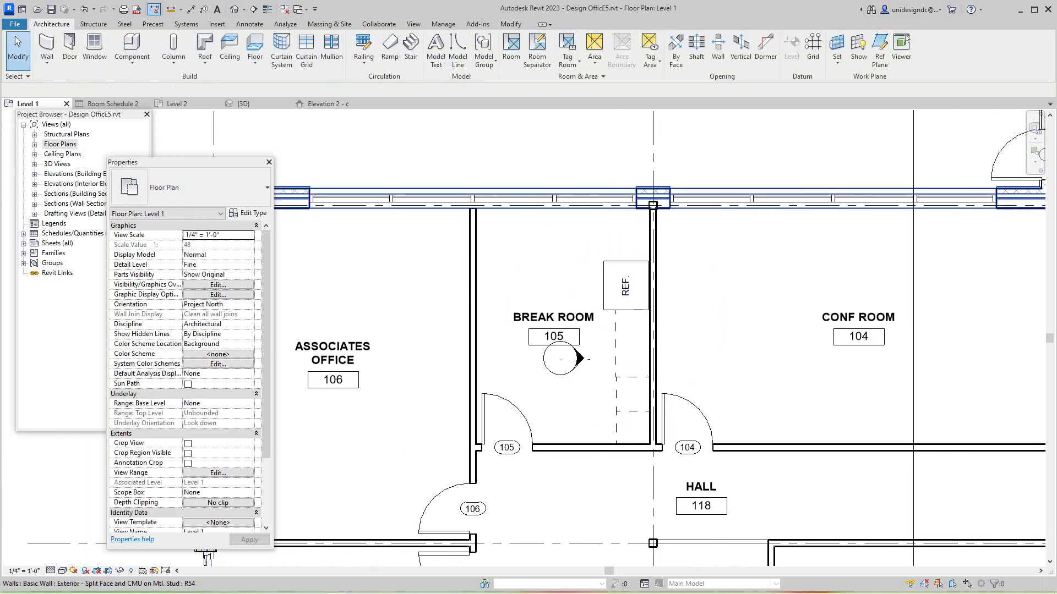
pyautogui.scroll(2, 623, 454)
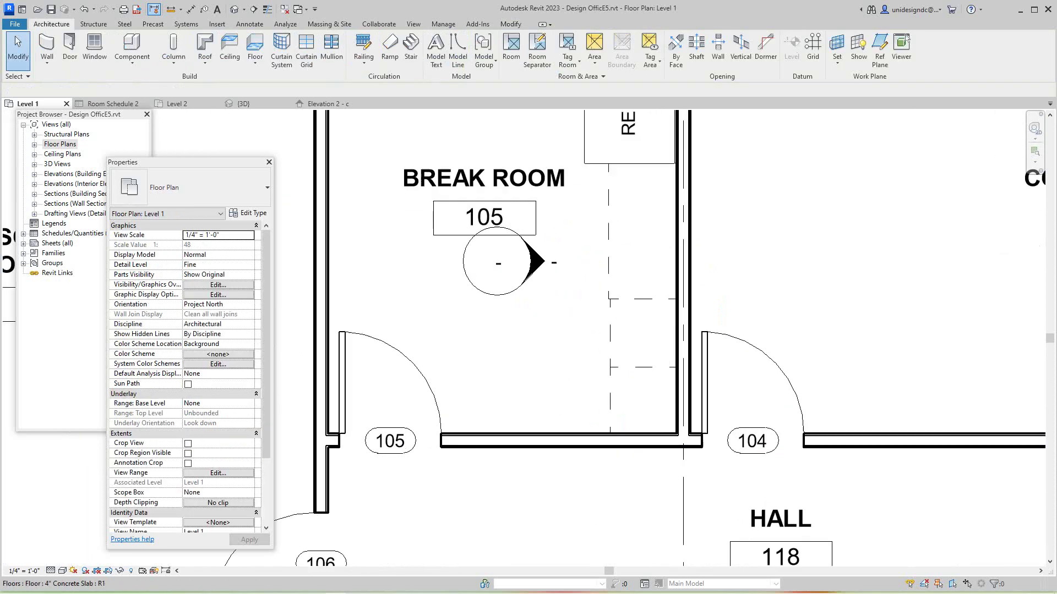
pyautogui.scroll(-4, 429, 421)
pyautogui.scroll(4, 429, 421)
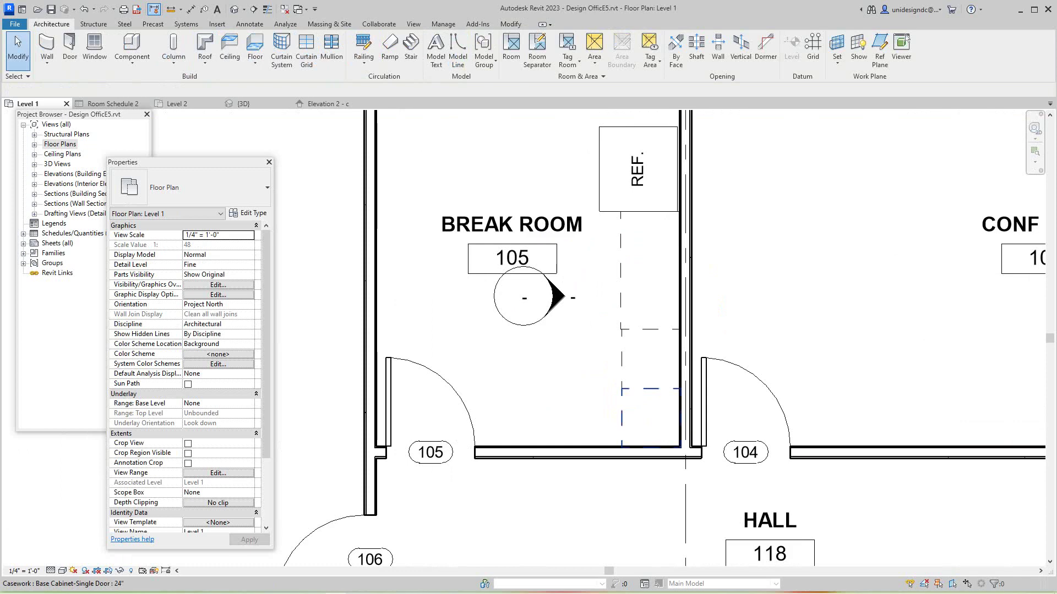
pyautogui.scroll(1, 626, 380)
pyautogui.moveTo(627, 352)
pyautogui.mouseDown(button='middle')
pyautogui.moveTo(625, 400)
pyautogui.moveTo(613, 337)
pyautogui.mouseUp(button='middle')
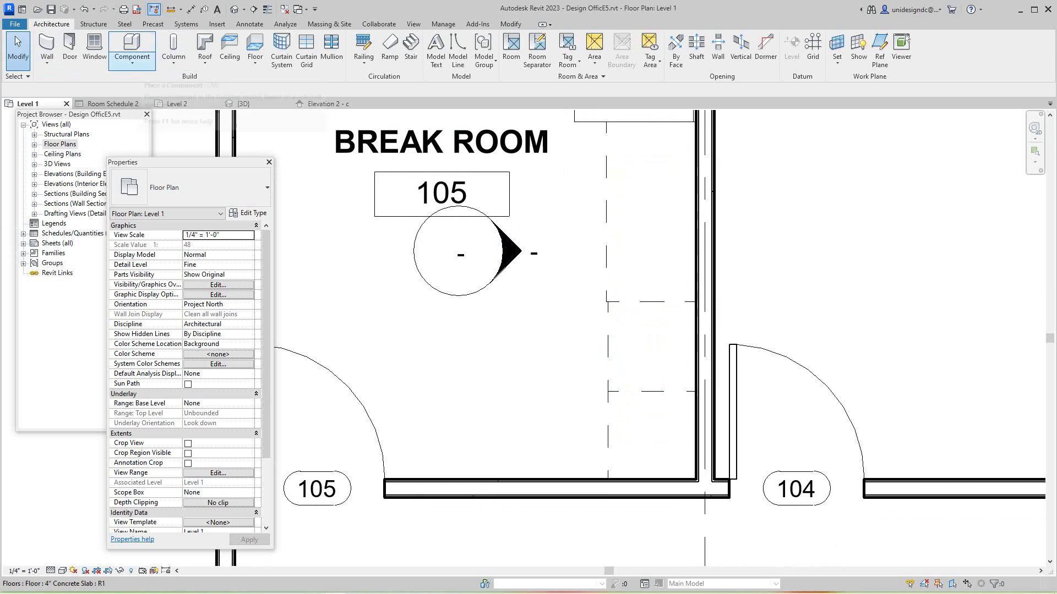
pyautogui.click(132, 63)
pyautogui.click(140, 80)
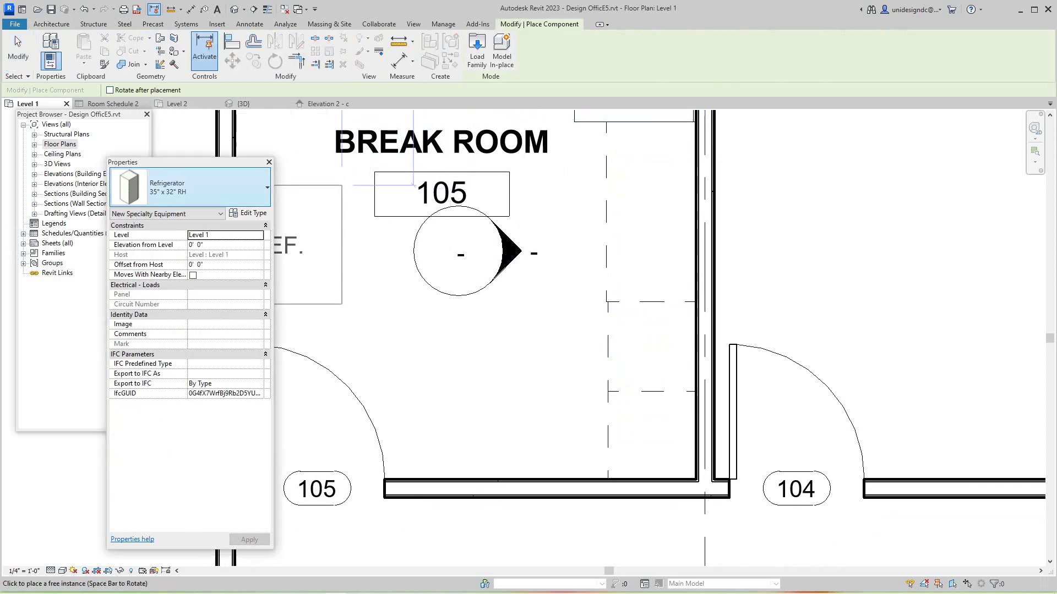
pyautogui.click(190, 187)
pyautogui.scroll(-10, 188, 296)
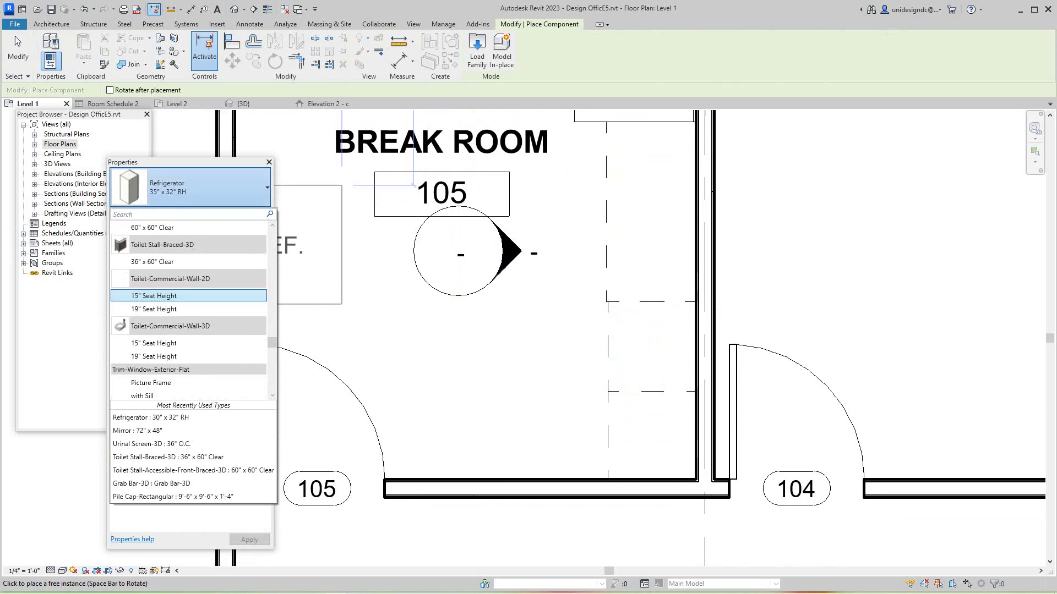
pyautogui.scroll(-10, 189, 297)
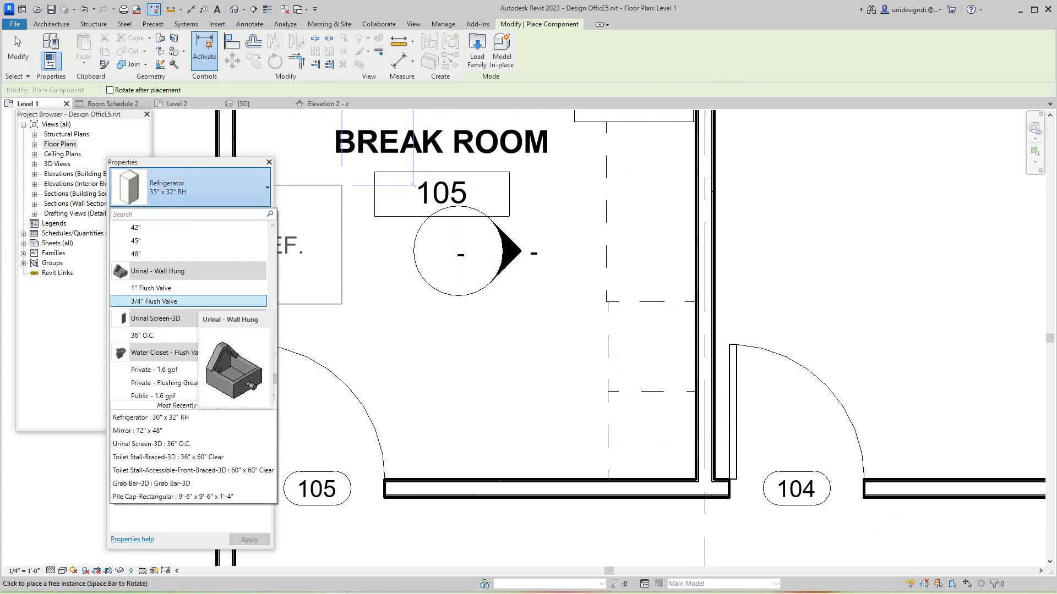
pyautogui.scroll(-3, 190, 301)
pyautogui.scroll(10, 190, 297)
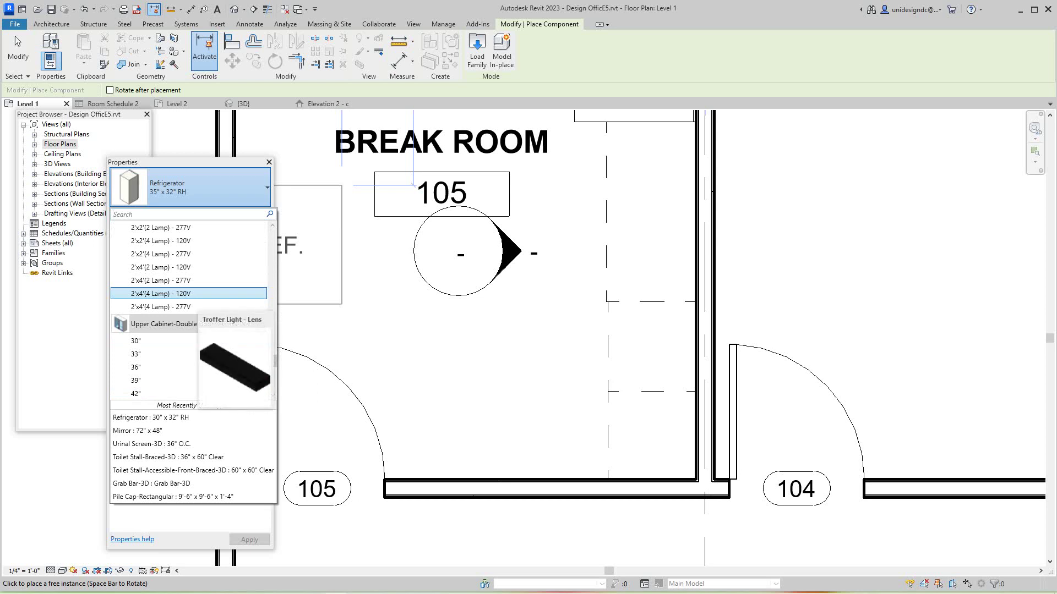
pyautogui.scroll(-3, 190, 308)
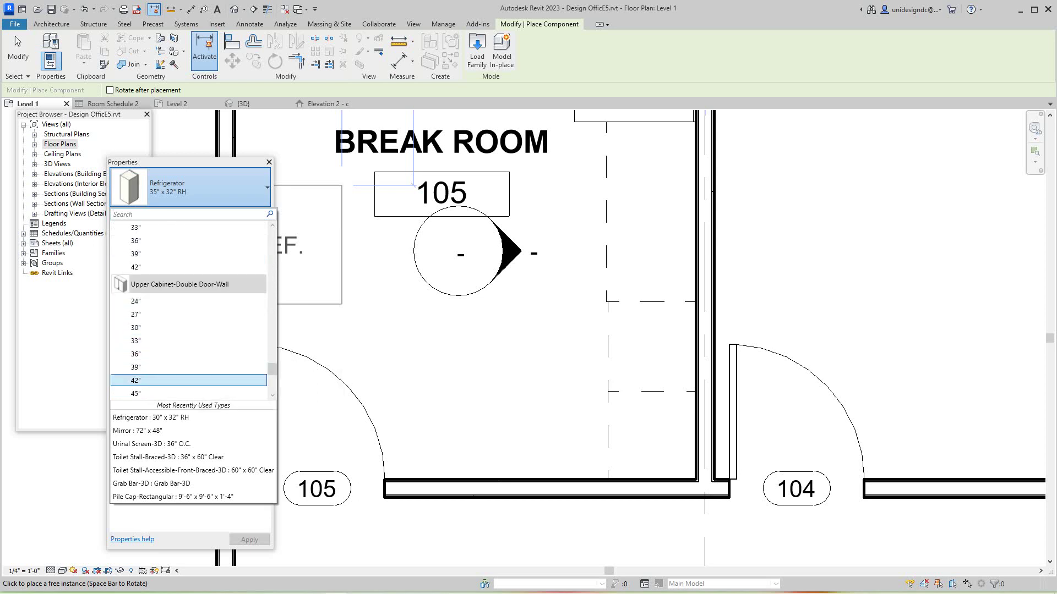
pyautogui.scroll(-3, 190, 366)
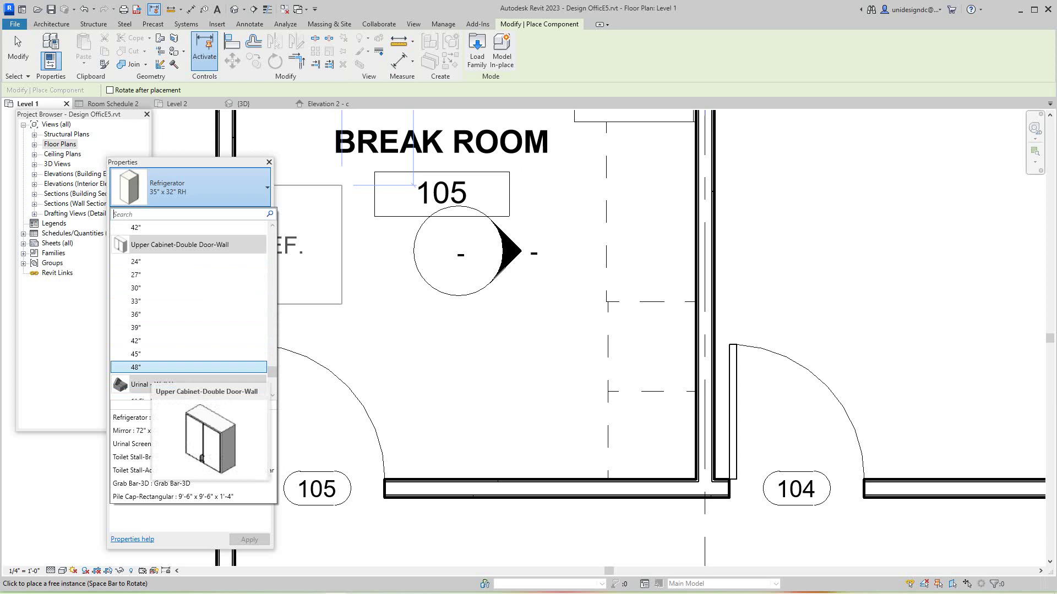
pyautogui.click(190, 367)
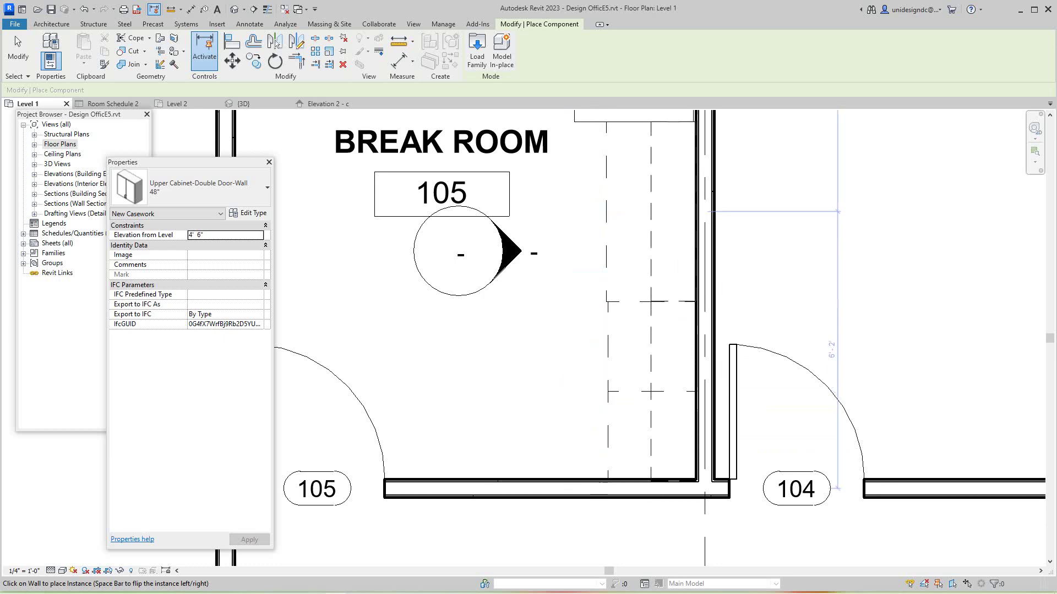
pyautogui.scroll(-2, 745, 233)
pyautogui.moveTo(746, 233); pyautogui.dragTo(734, 298, button='middle')
pyautogui.press('Escape')
pyautogui.scroll(-2, 738, 295)
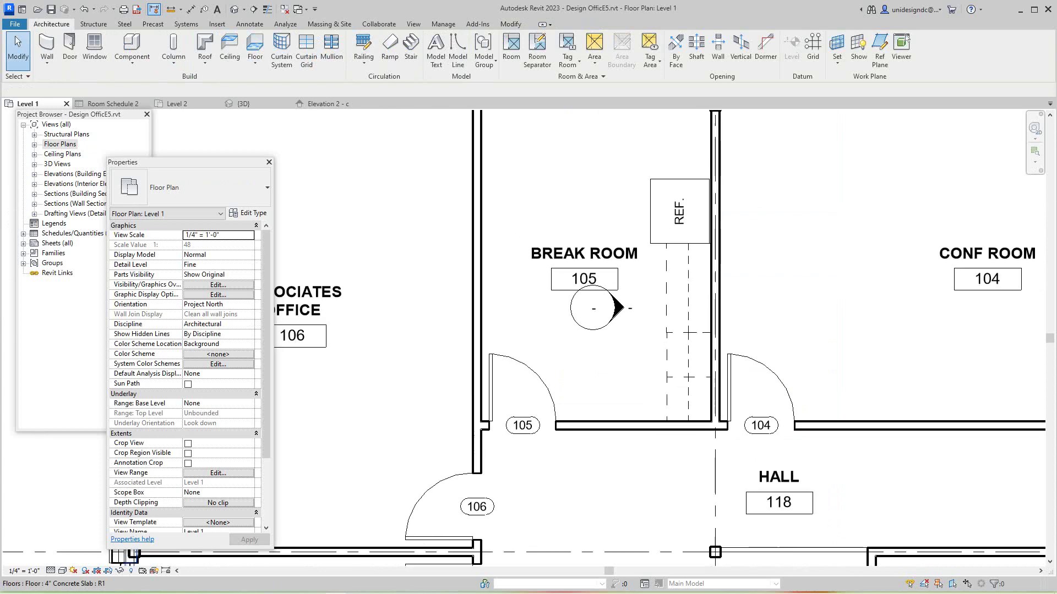
# Place a Law Office Counter Top w Sink Hole, 24" Depth, over the base cabinets, turned along the Conf Room wall and butting against the refrigerator
pyautogui.scroll(3, 717, 290)
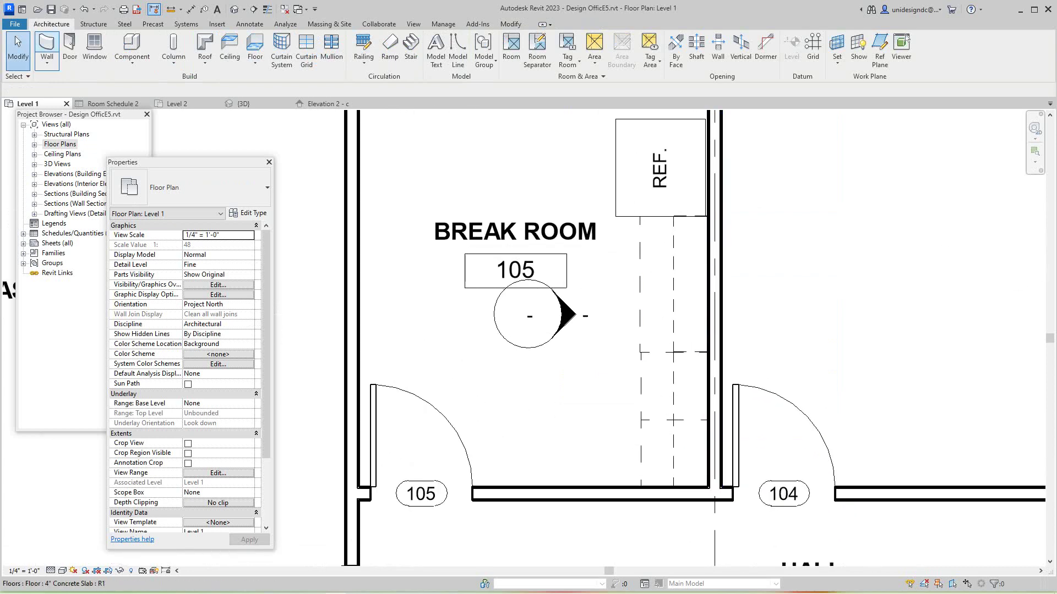
pyautogui.scroll(2, 654, 319)
pyautogui.scroll(-1, 667, 395)
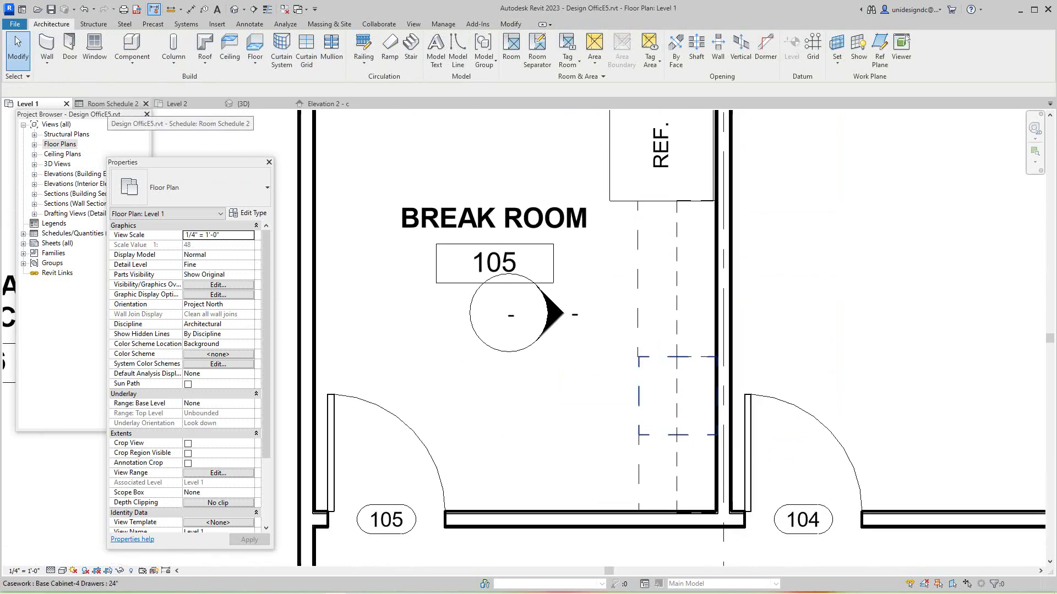
pyautogui.scroll(-1, 644, 391)
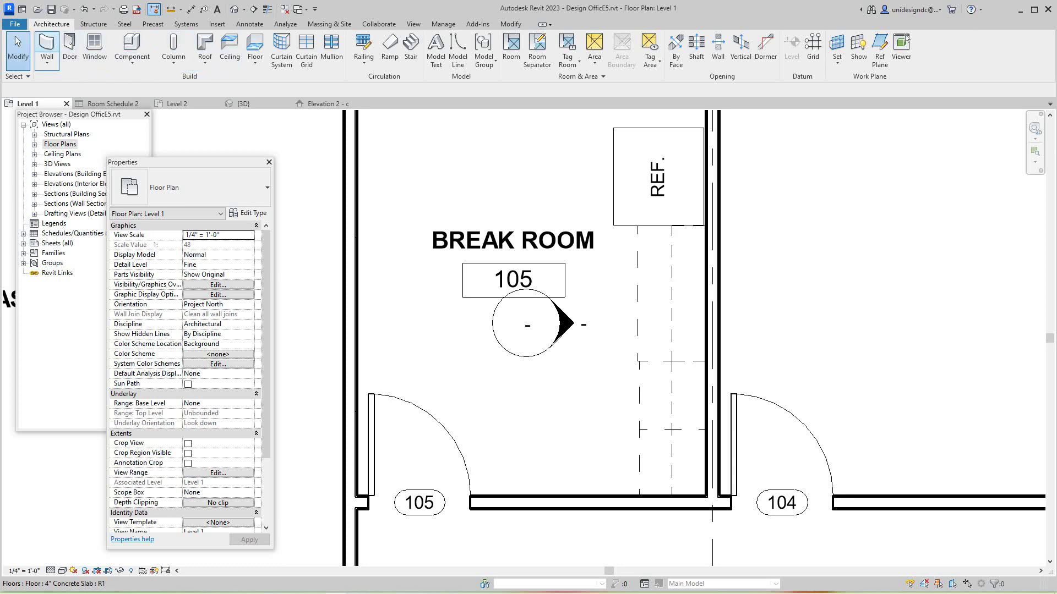
pyautogui.click(132, 59)
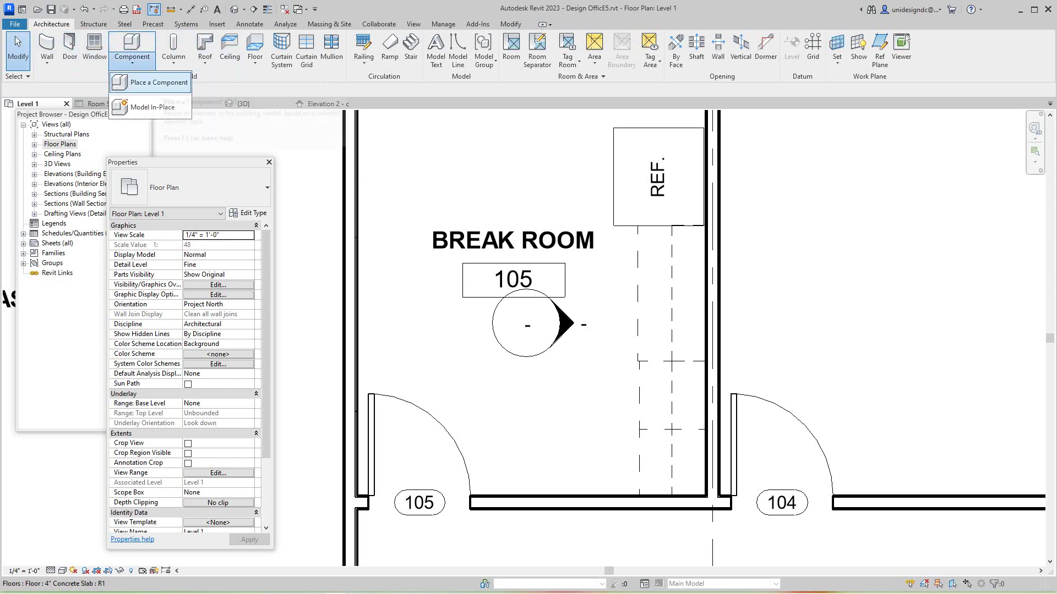
pyautogui.click(148, 83)
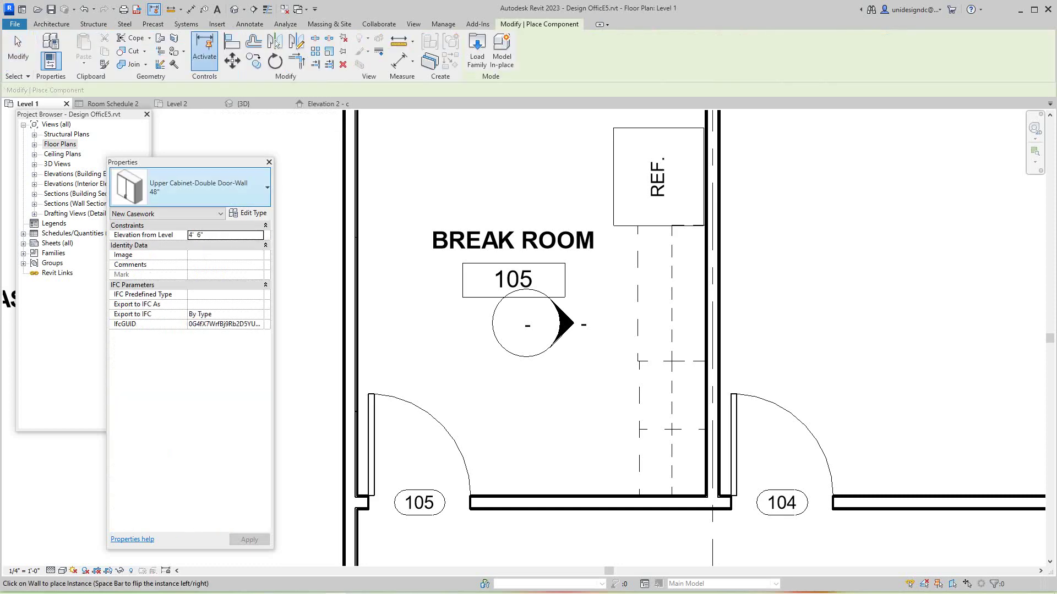
pyautogui.click(190, 187)
pyautogui.scroll(-2, 188, 261)
pyautogui.scroll(6, 188, 267)
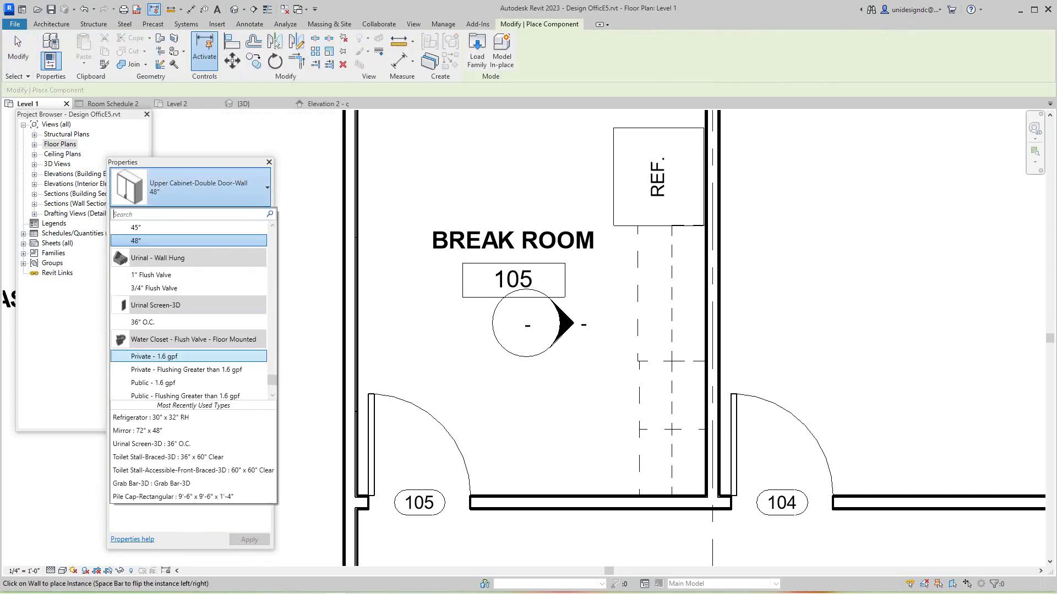
pyautogui.scroll(10, 190, 267)
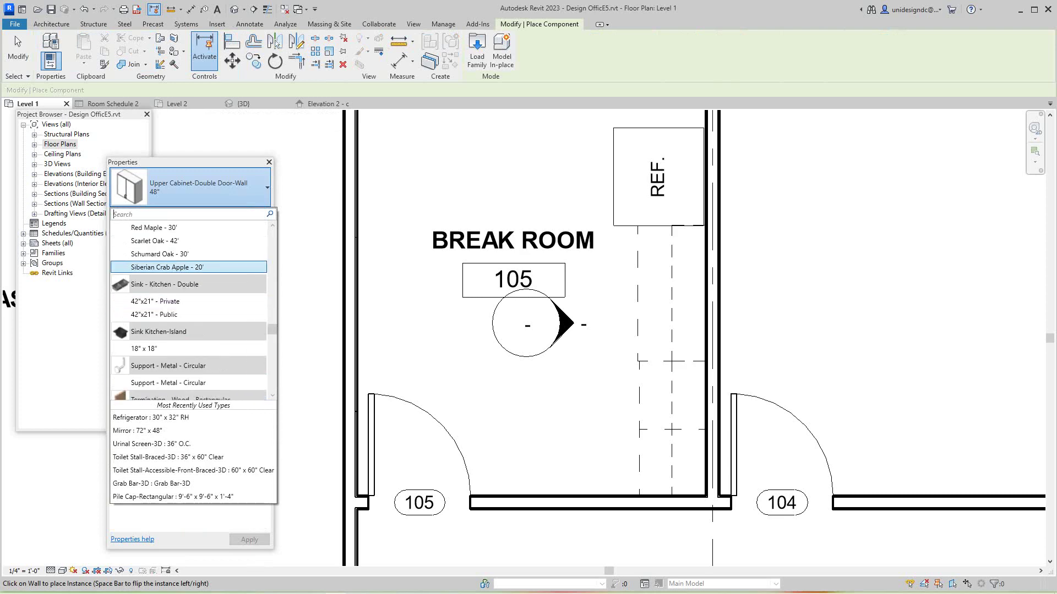
pyautogui.scroll(-1, 190, 264)
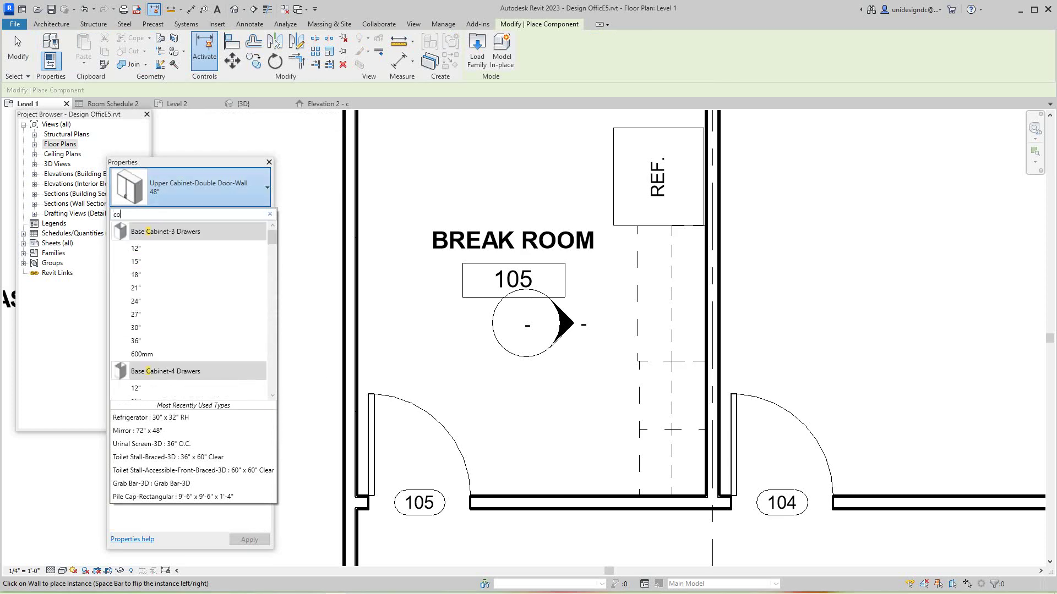
pyautogui.press('Down')
pyautogui.press('Return')
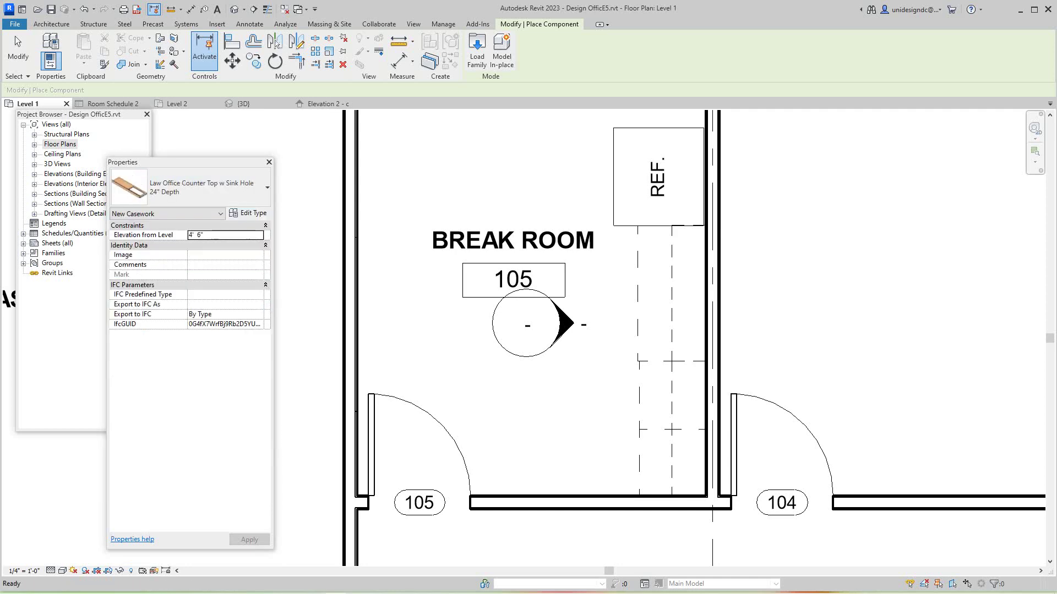
pyautogui.press('space')
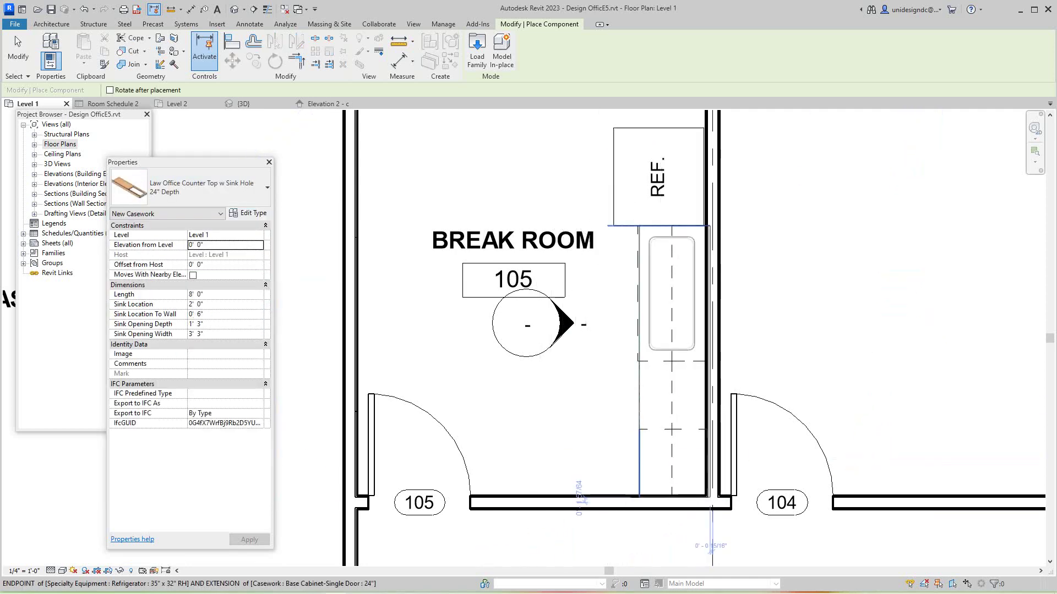
pyautogui.scroll(2, 705, 228)
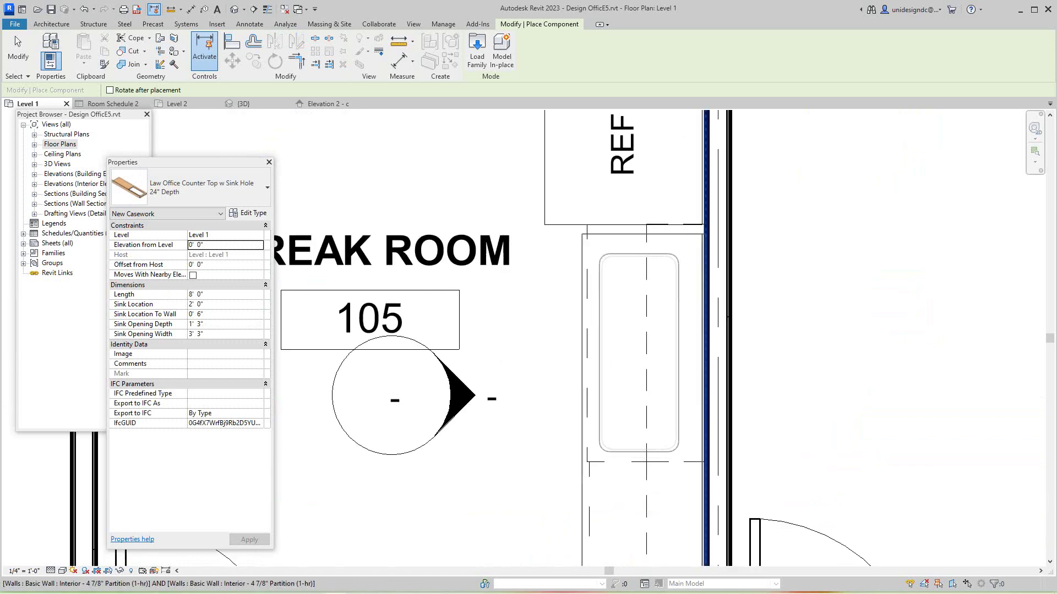
pyautogui.click(705, 224)
pyautogui.press('Escape')
pyautogui.press('Escape')
pyautogui.scroll(-2, 782, 259)
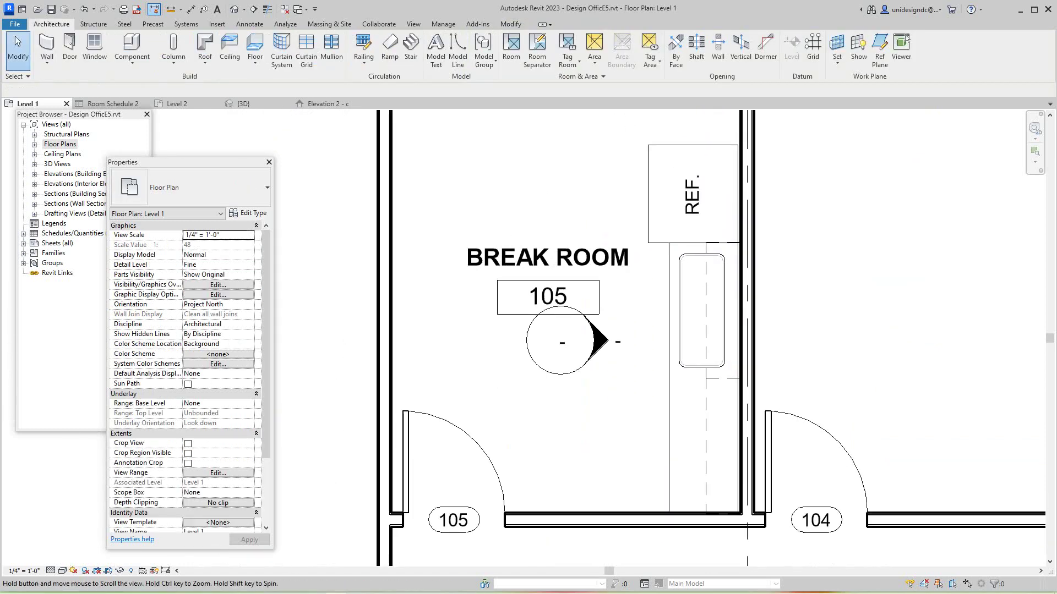
pyautogui.moveTo(781, 259); pyautogui.dragTo(752, 278, button='middle')
pyautogui.scroll(-3, 793, 256)
pyautogui.scroll(4, 748, 316)
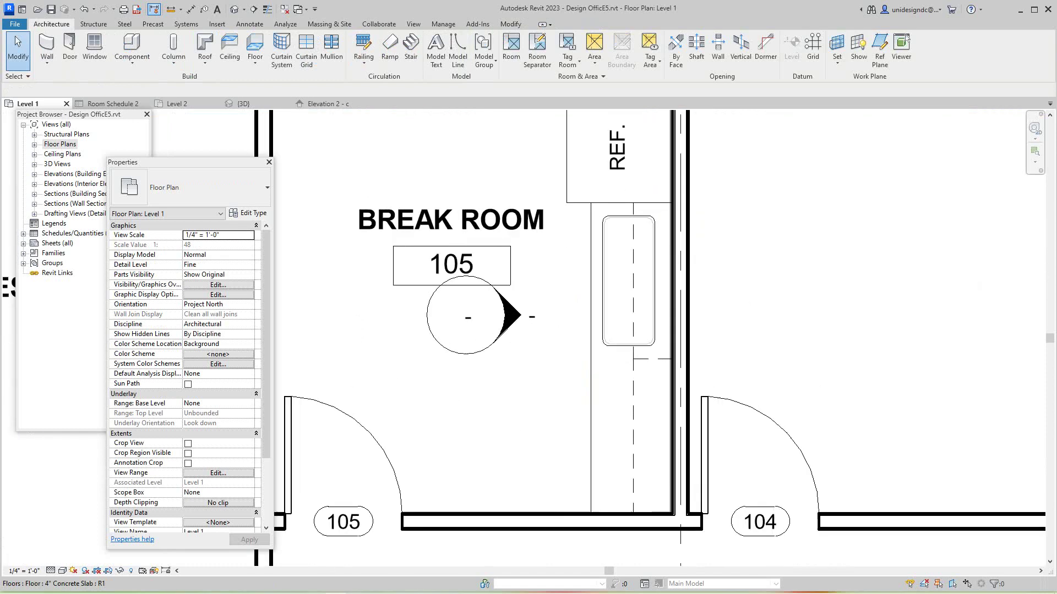
pyautogui.scroll(-4, 738, 332)
pyautogui.scroll(2, 703, 375)
pyautogui.scroll(-2, 688, 367)
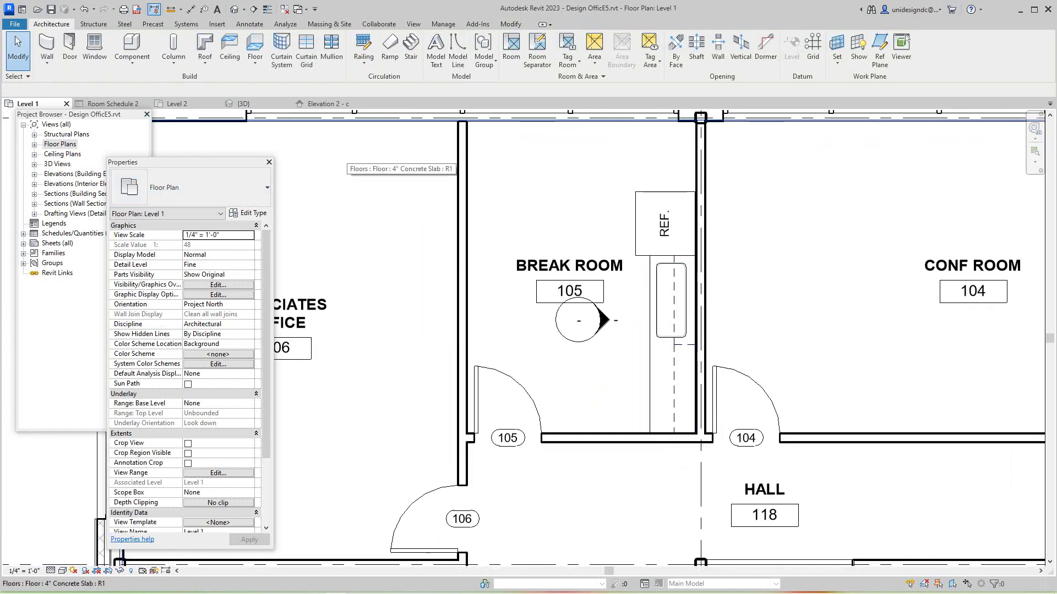
pyautogui.scroll(-1, 365, 168)
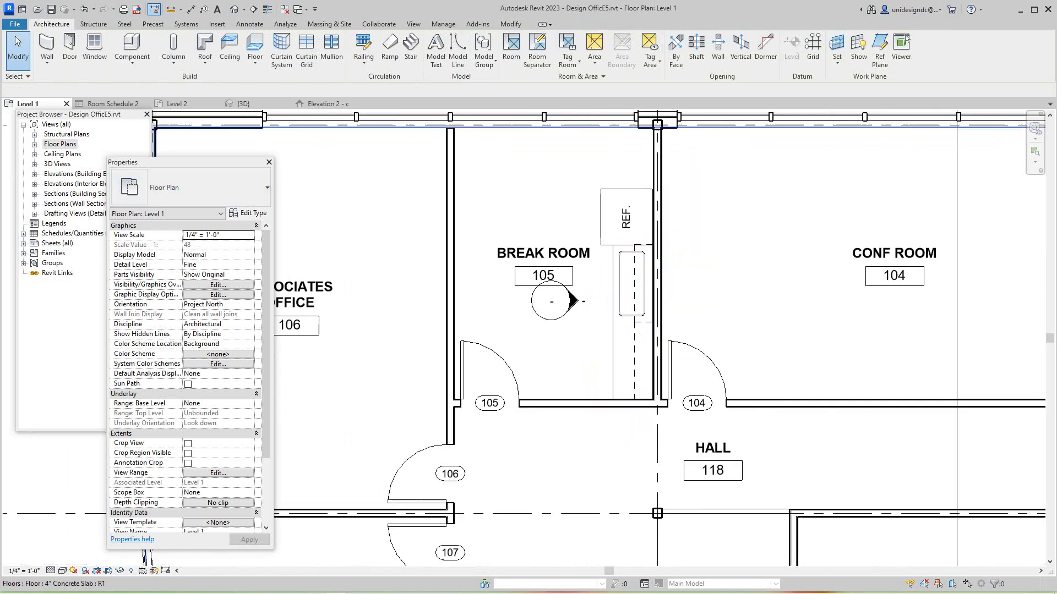
pyautogui.moveTo(365, 168); pyautogui.dragTo(393, 168, button='middle')
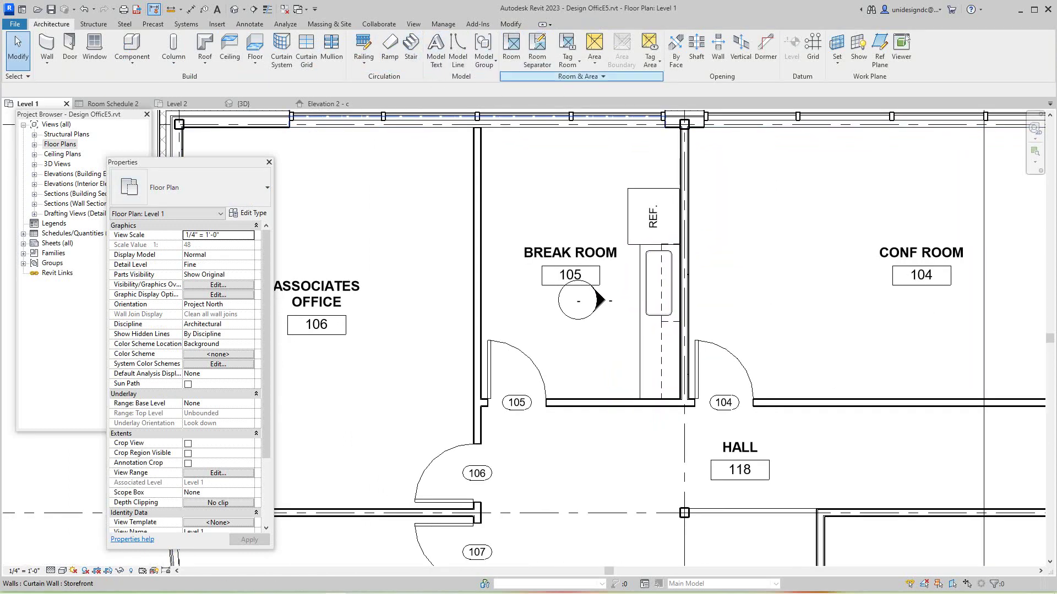
# Open the Autodesk family library and browse from all results to the Plumbing families
pyautogui.click(217, 23)
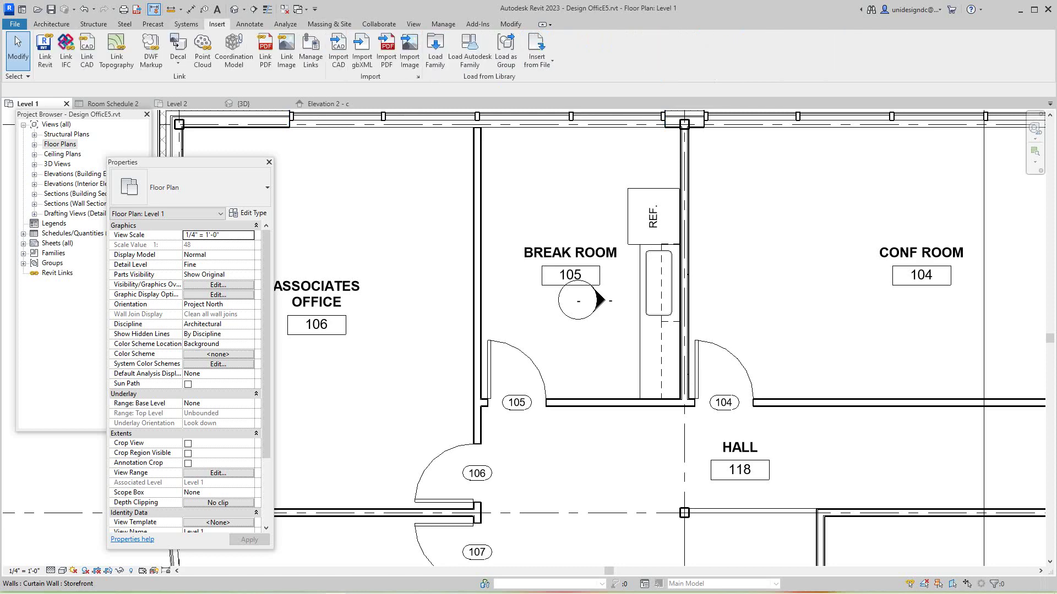
pyautogui.click(470, 50)
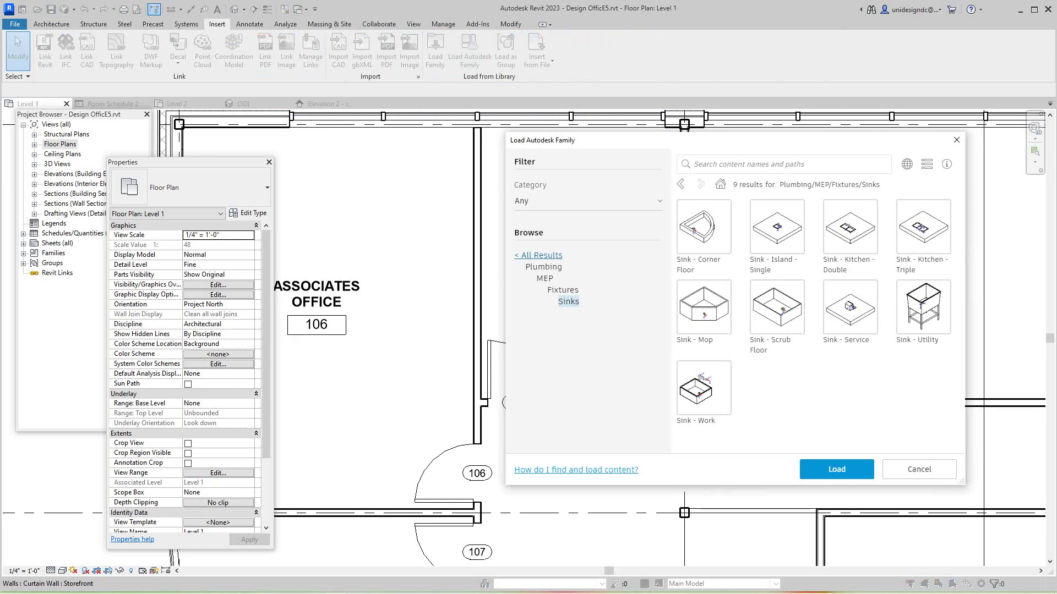
pyautogui.click(538, 256)
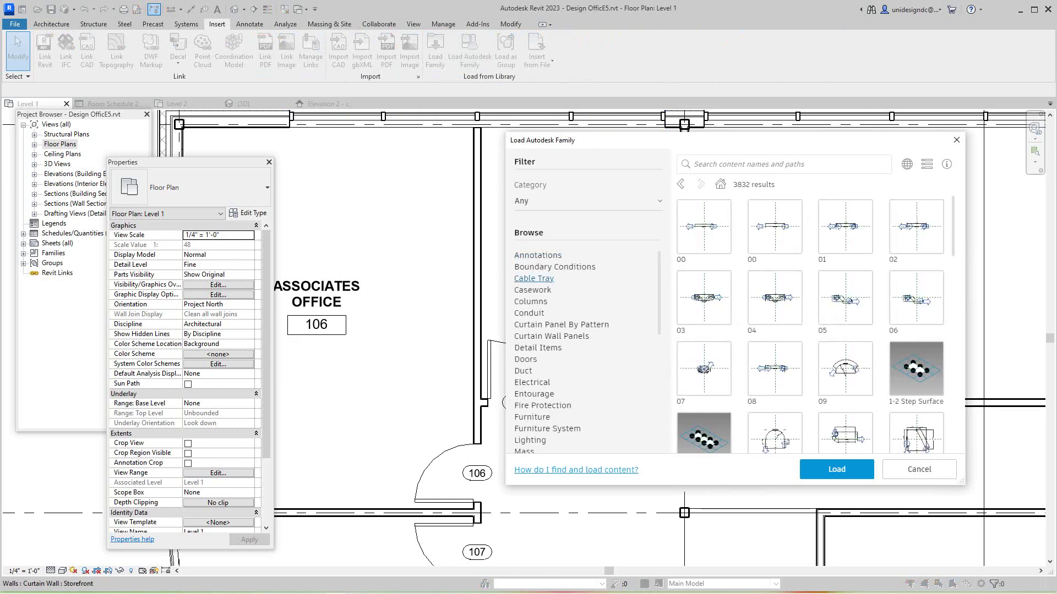
pyautogui.scroll(-10, 551, 309)
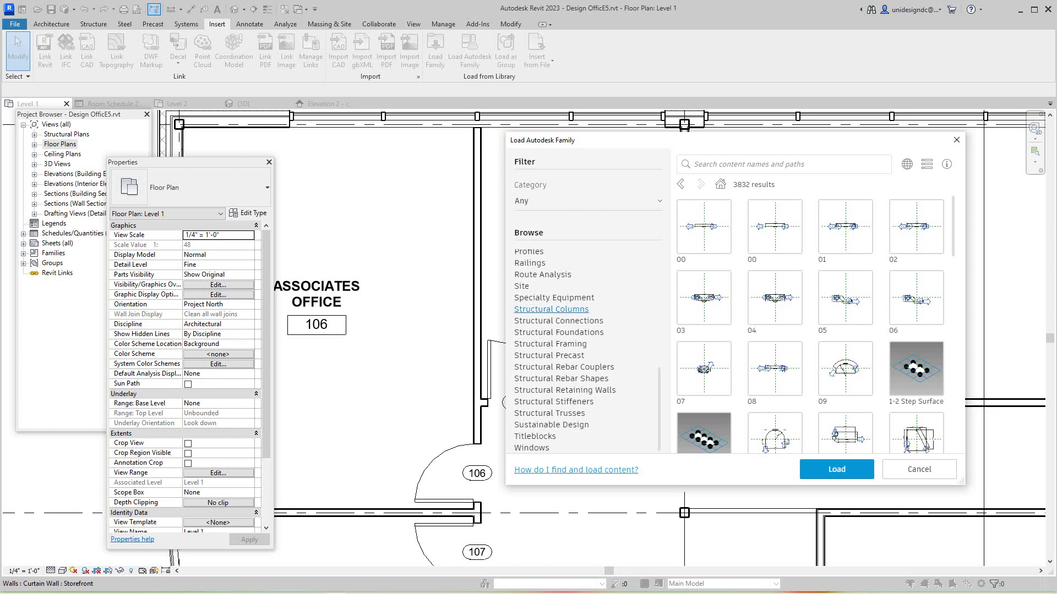
pyautogui.scroll(10, 550, 309)
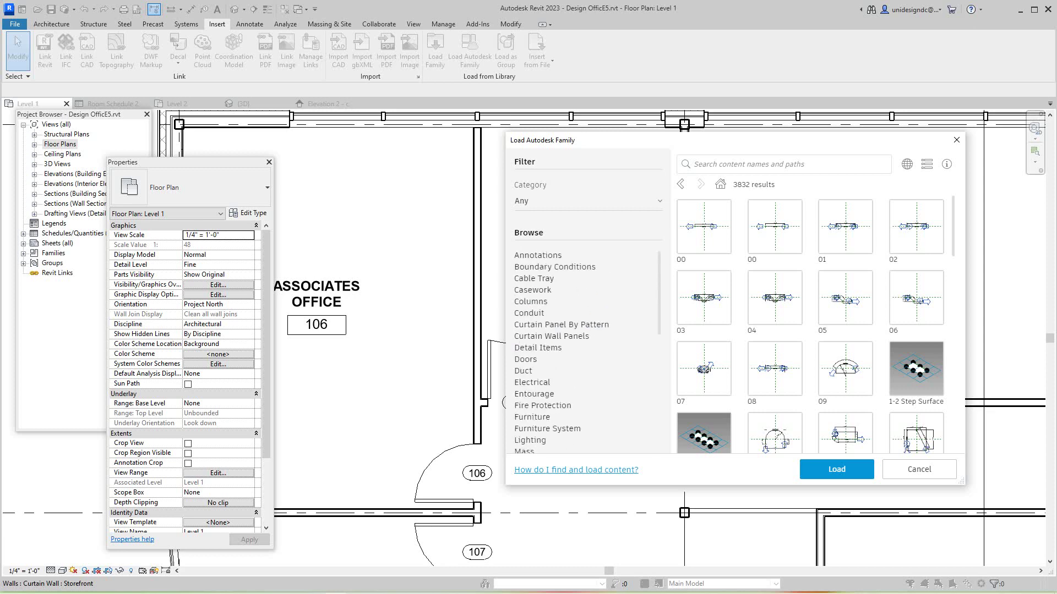
pyautogui.scroll(-5, 562, 324)
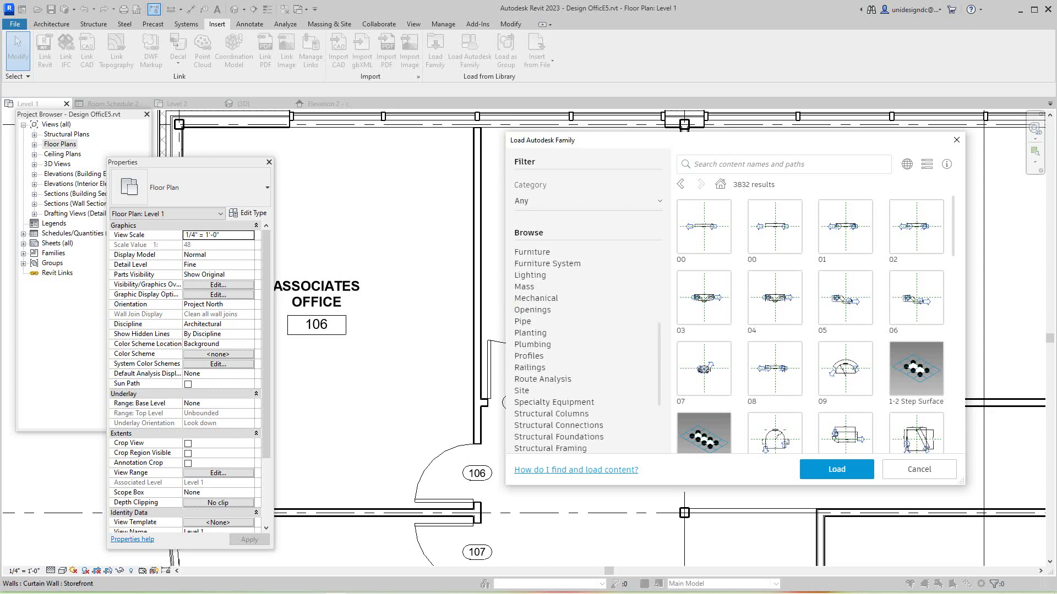
pyautogui.scroll(3, 586, 325)
pyautogui.scroll(-3, 586, 324)
pyautogui.click(533, 345)
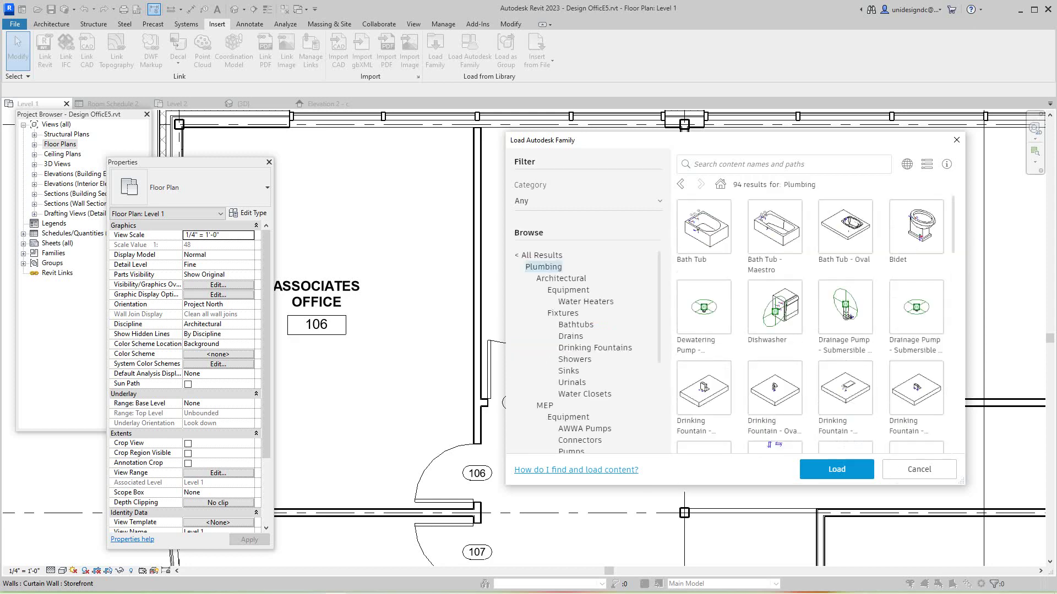
# Load the Sink - Kitchen - Triple family from the MEP Fixtures Sinks category into the project
pyautogui.scroll(-3, 584, 353)
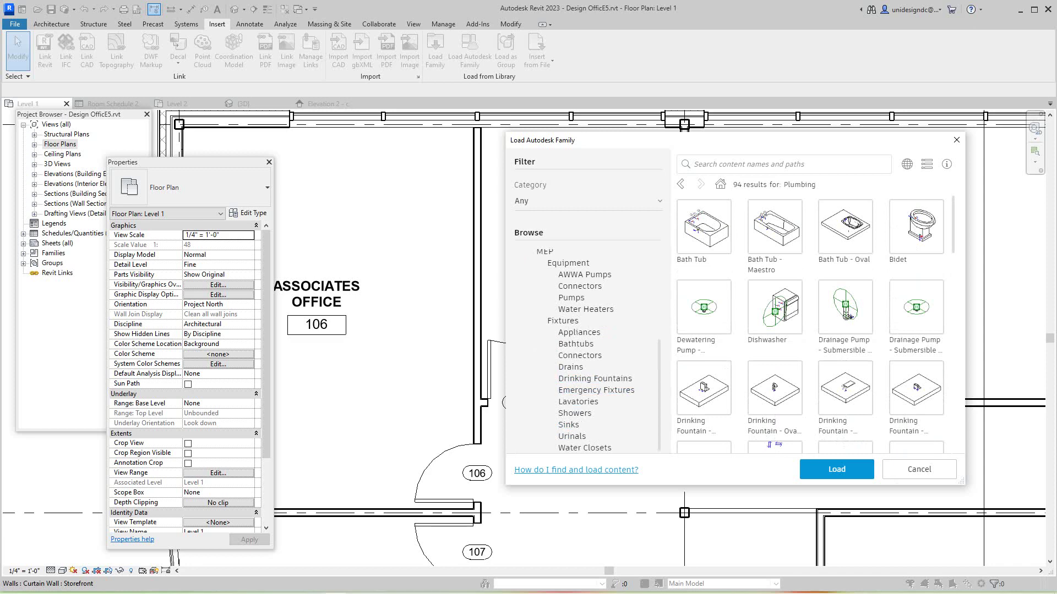
pyautogui.scroll(2, 567, 308)
pyautogui.scroll(-2, 567, 316)
pyautogui.click(568, 425)
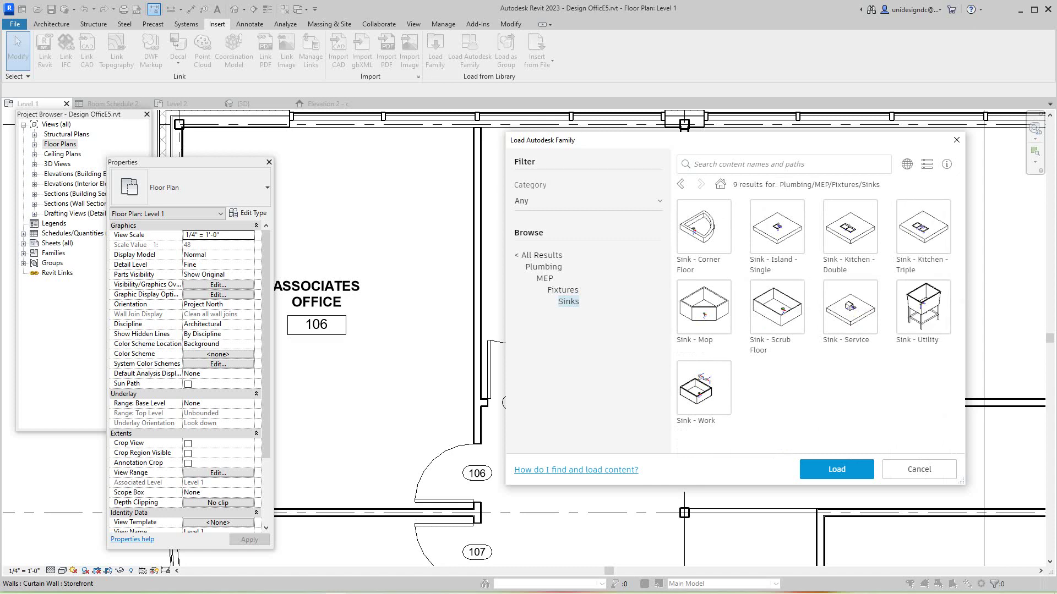
pyautogui.click(902, 204)
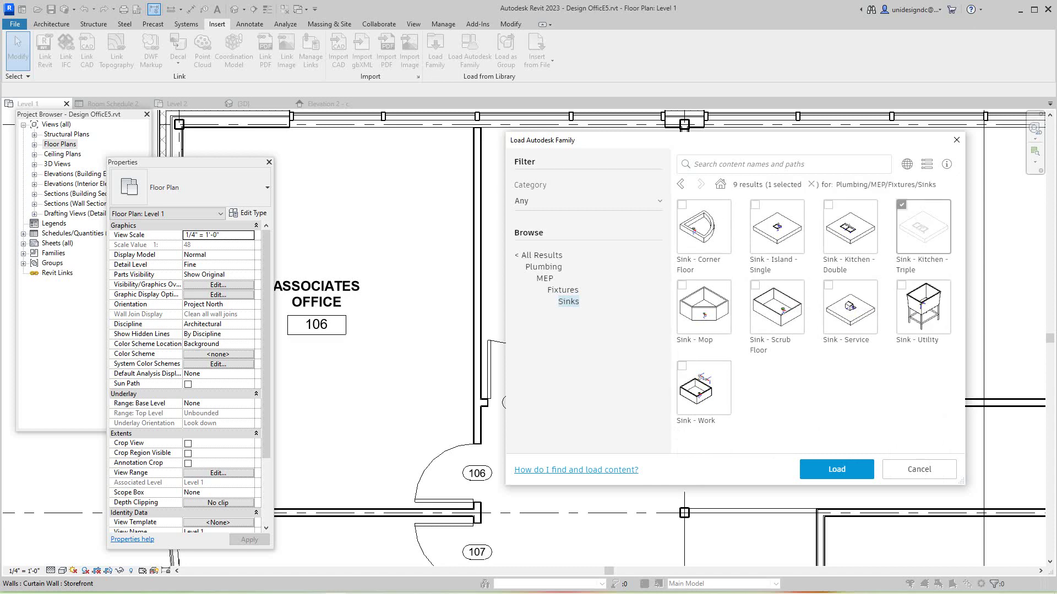
pyautogui.click(837, 469)
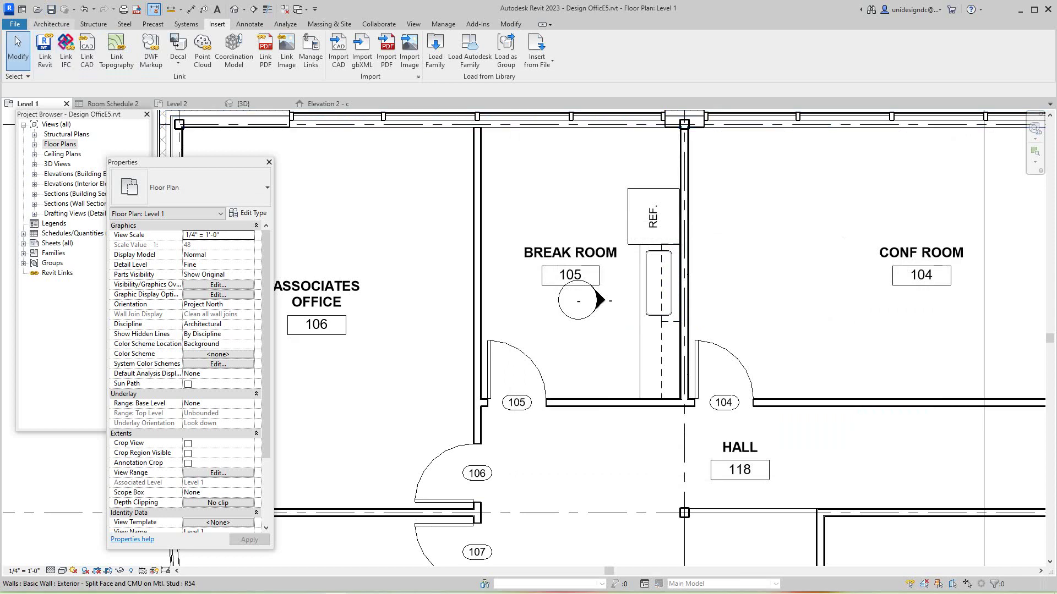
# Start placing a component using the Sink - Kitchen - Triple family in the 43"x22" - Public type
pyautogui.click(52, 23)
pyautogui.click(132, 63)
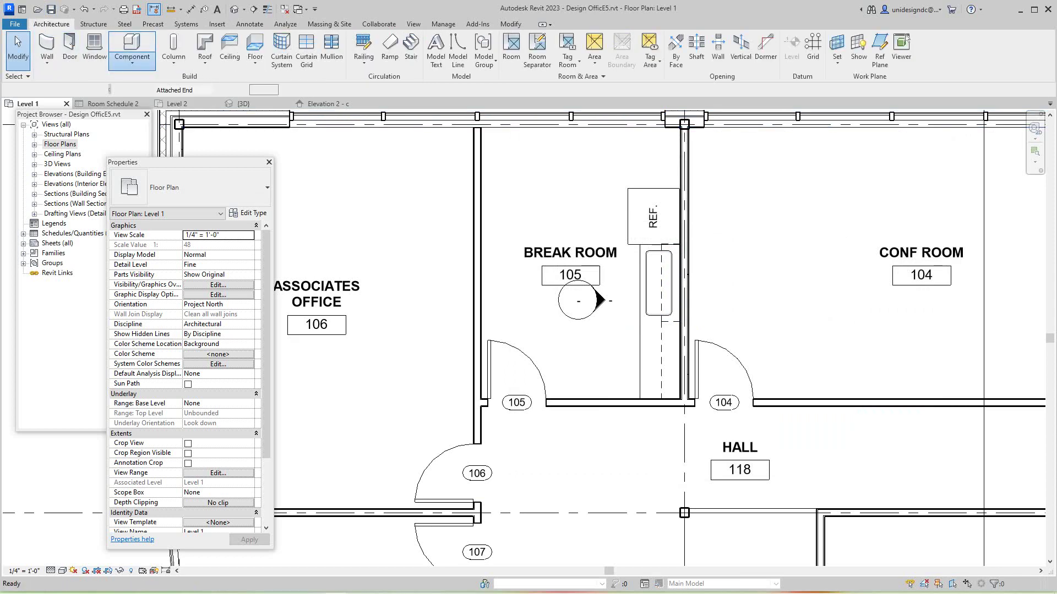
pyautogui.click(149, 83)
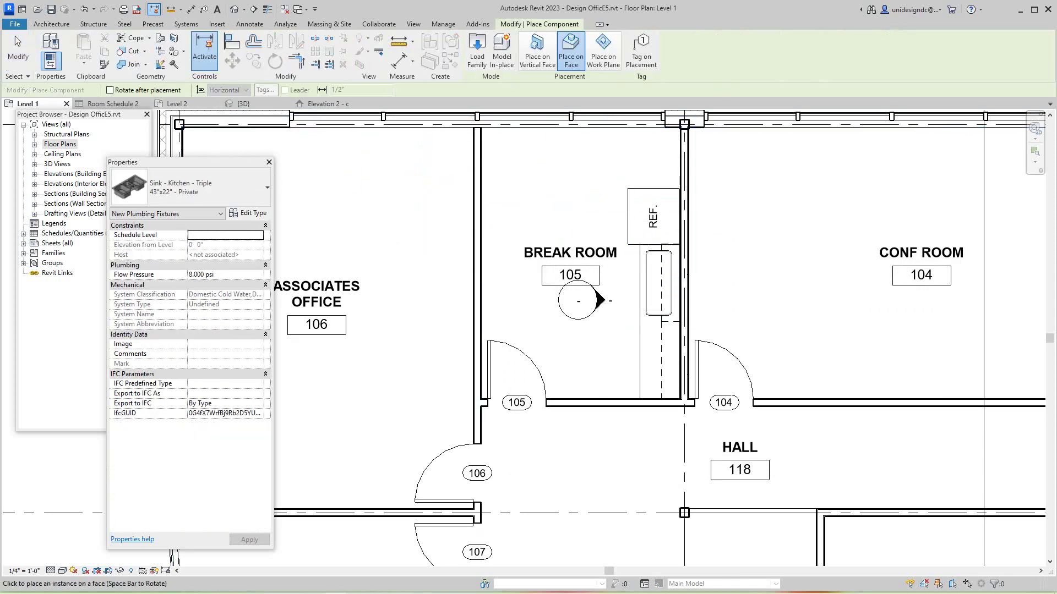
pyautogui.scroll(1, 655, 294)
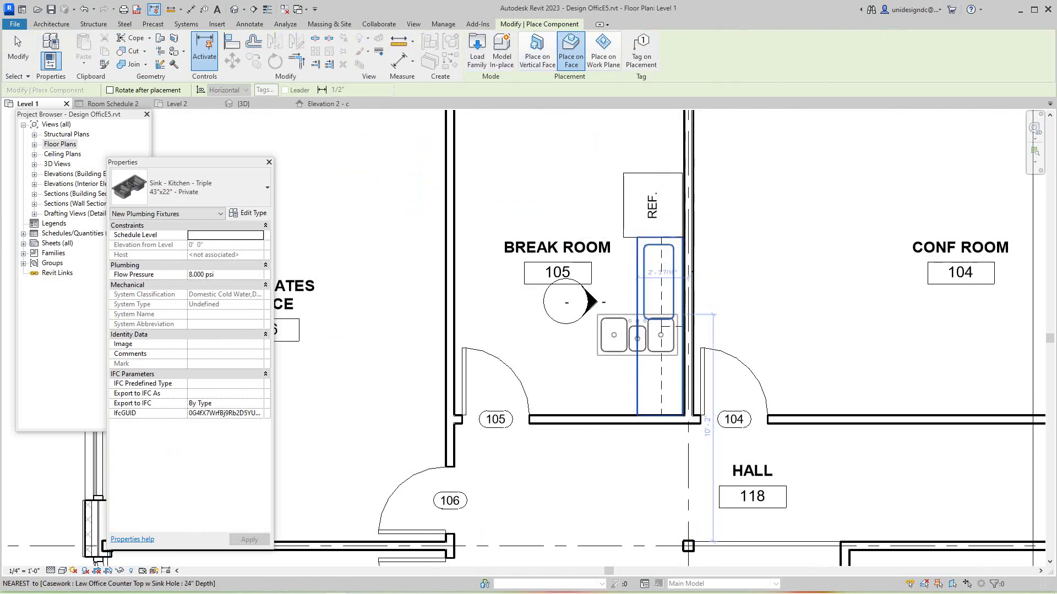
pyautogui.scroll(1, 642, 342)
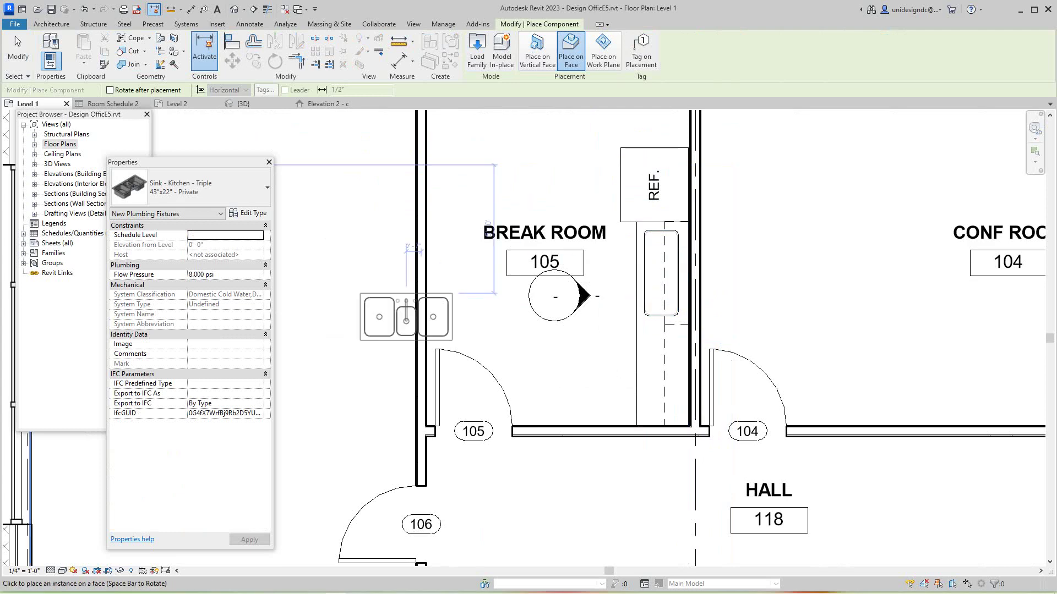
pyautogui.click(209, 187)
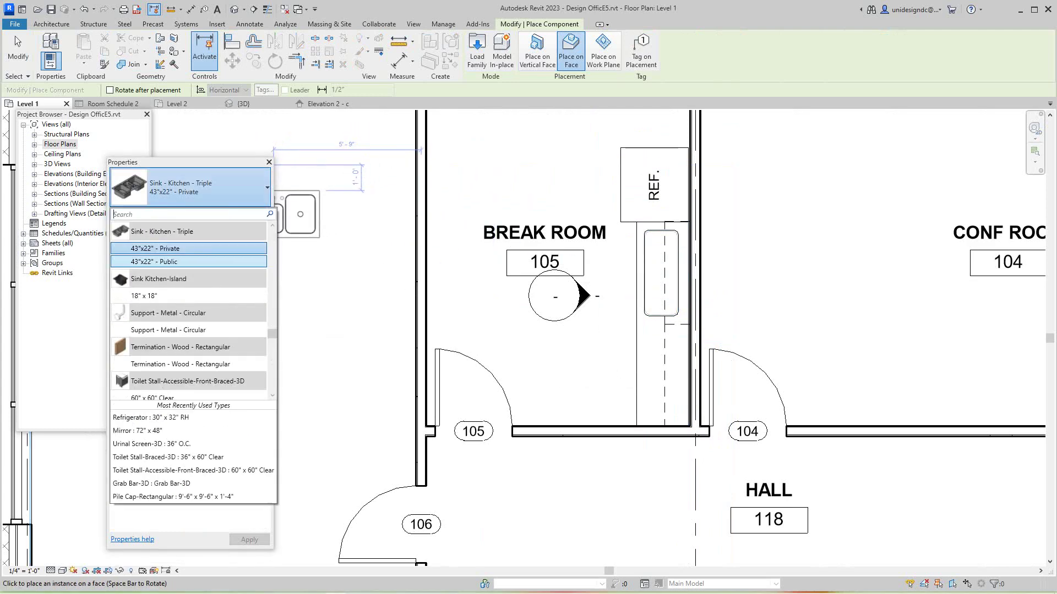
pyautogui.click(165, 261)
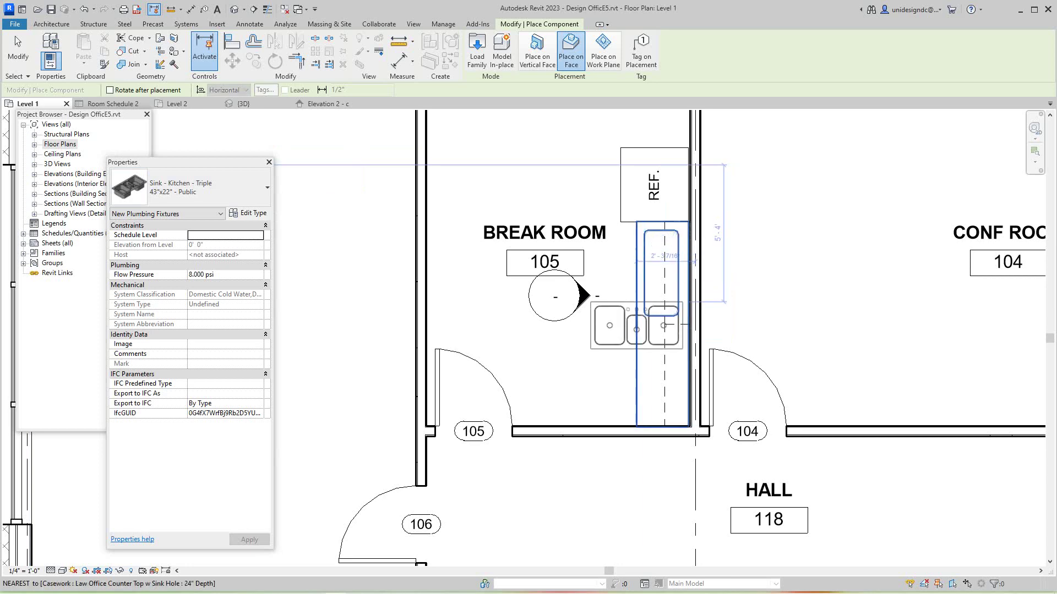
# Place the triple kitchen sink over the countertop's sink hole in Break Room 105, rotated so its faucet faces the Conf Room wall
pyautogui.press('space')
pyautogui.press('space')
pyautogui.press('space')
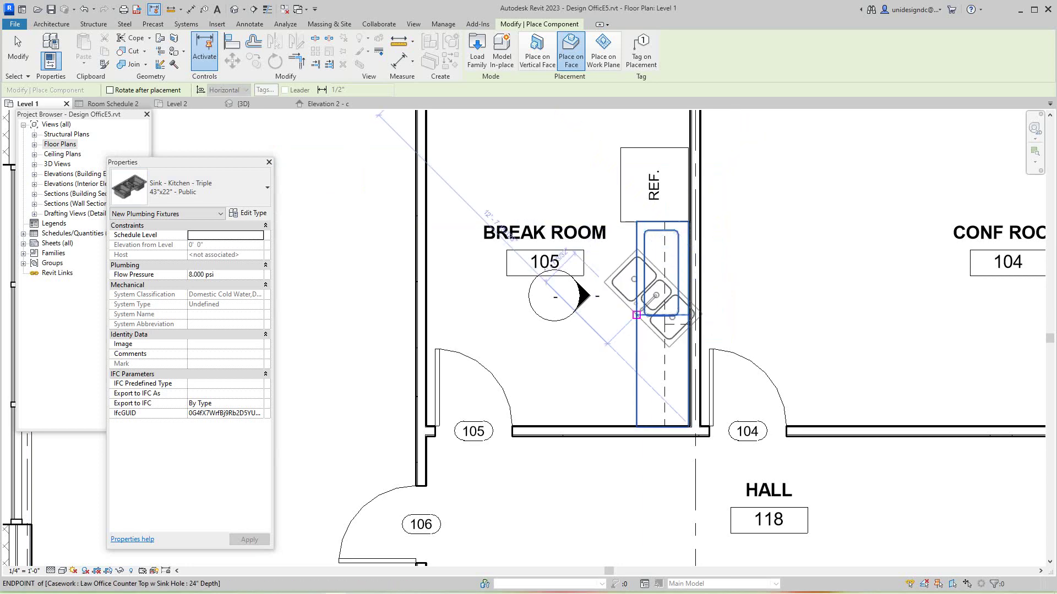
pyautogui.press('space')
pyautogui.press('space')
pyautogui.press('space')
pyautogui.press('space')
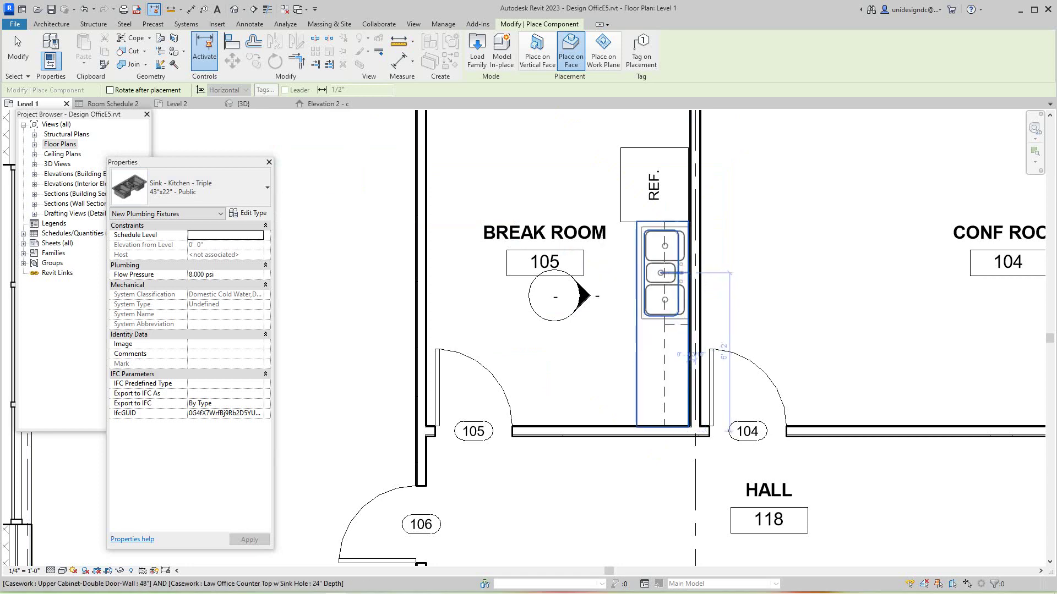
pyautogui.click(682, 273)
pyautogui.press('Escape')
pyautogui.press('Escape')
# Open the interior elevation Elevation 2 - c from its marker in Break Room 105 to check the sink and cabinets
pyautogui.scroll(3, 752, 306)
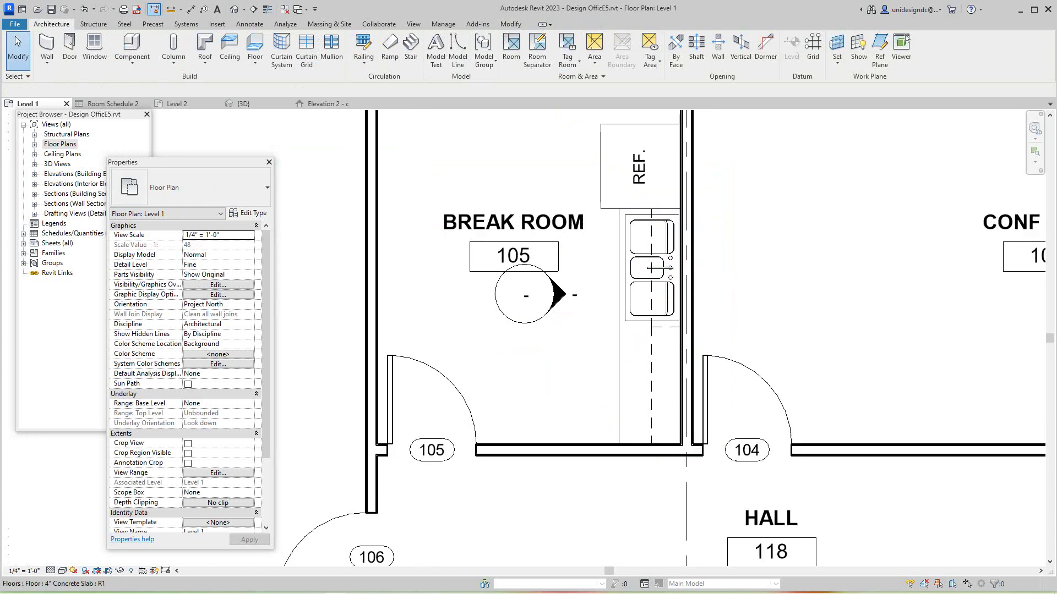
pyautogui.scroll(-5, 756, 270)
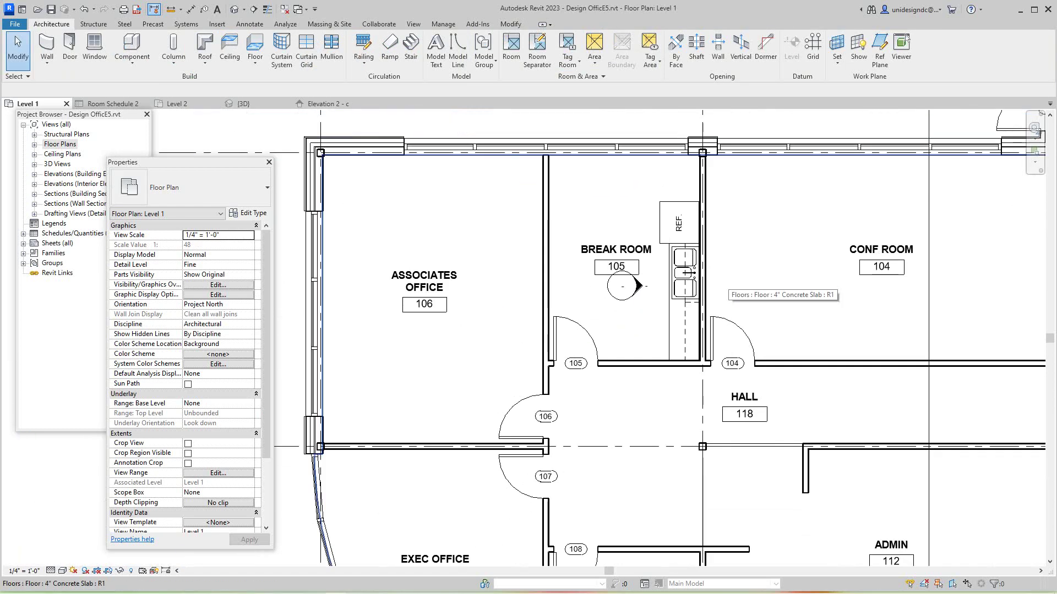
pyautogui.scroll(2, 618, 360)
pyautogui.doubleClick(676, 243)
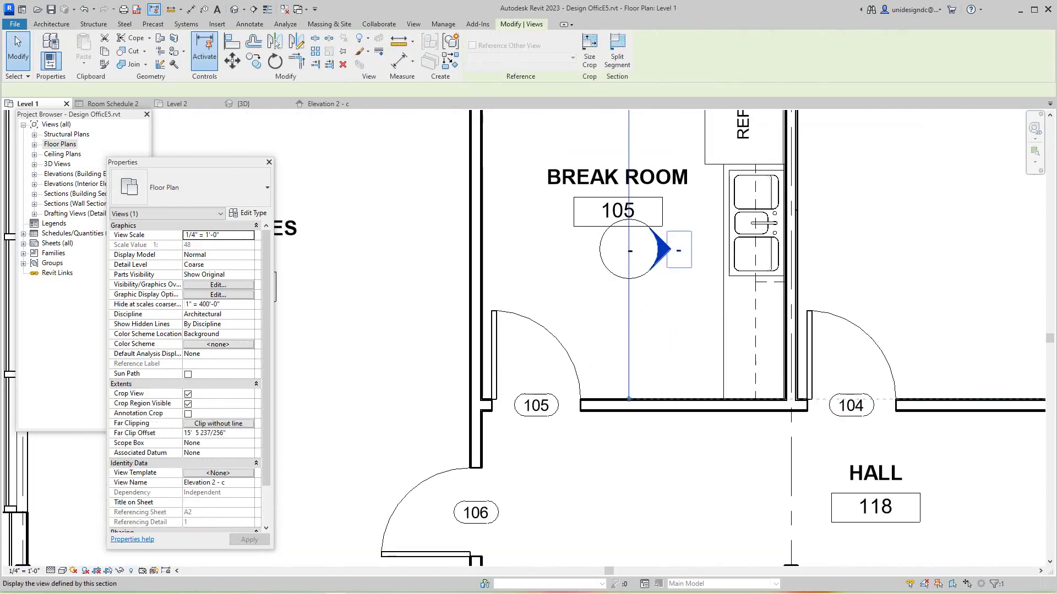
pyautogui.scroll(3, 594, 425)
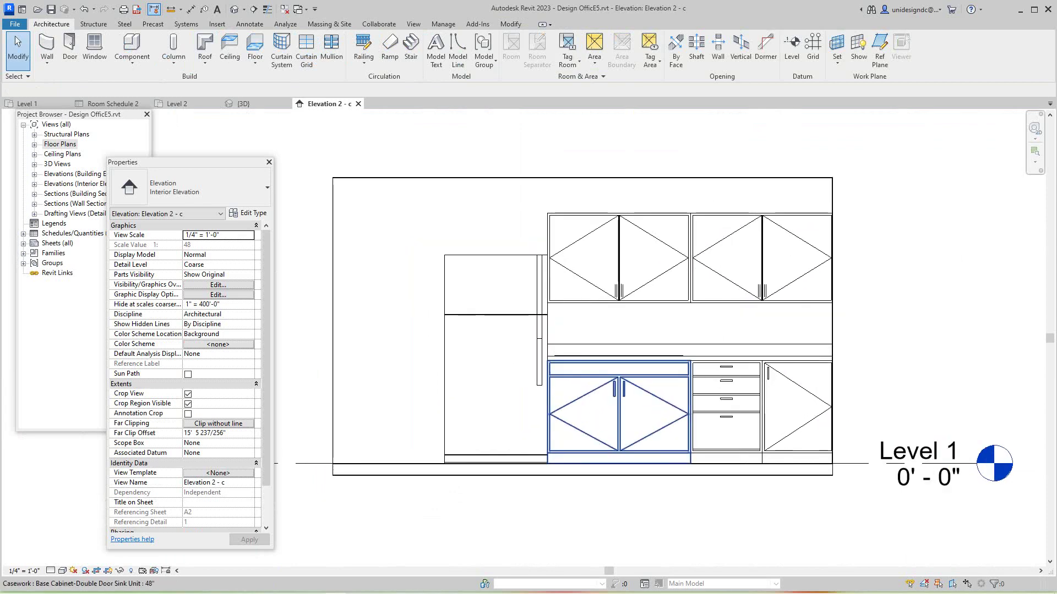
pyautogui.scroll(-4, 609, 360)
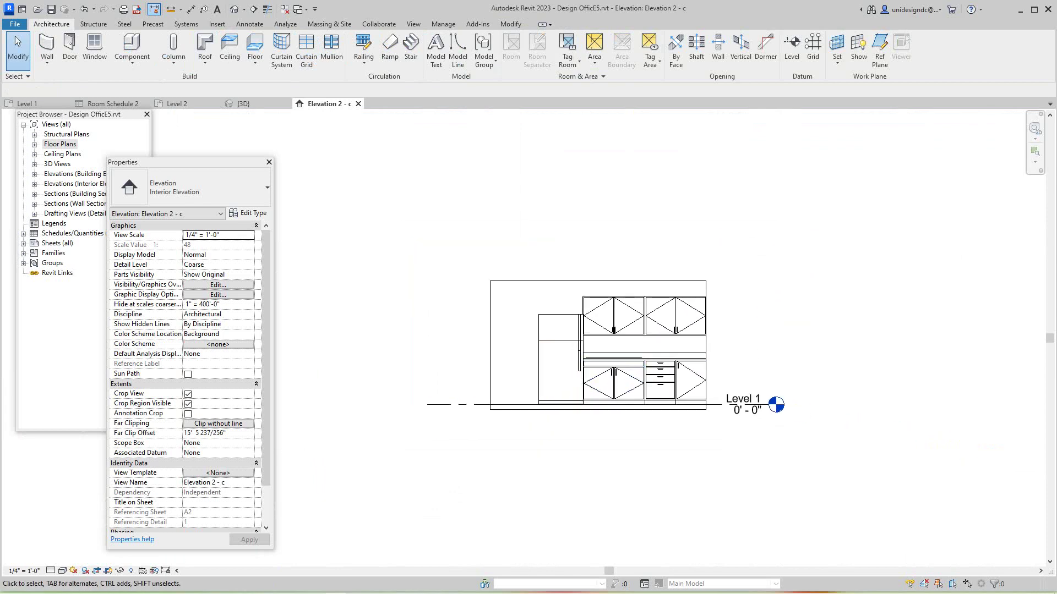
# Set the detail level of Elevation 2 - c to Fine and inspect the sink at the countertop
pyautogui.click(51, 571)
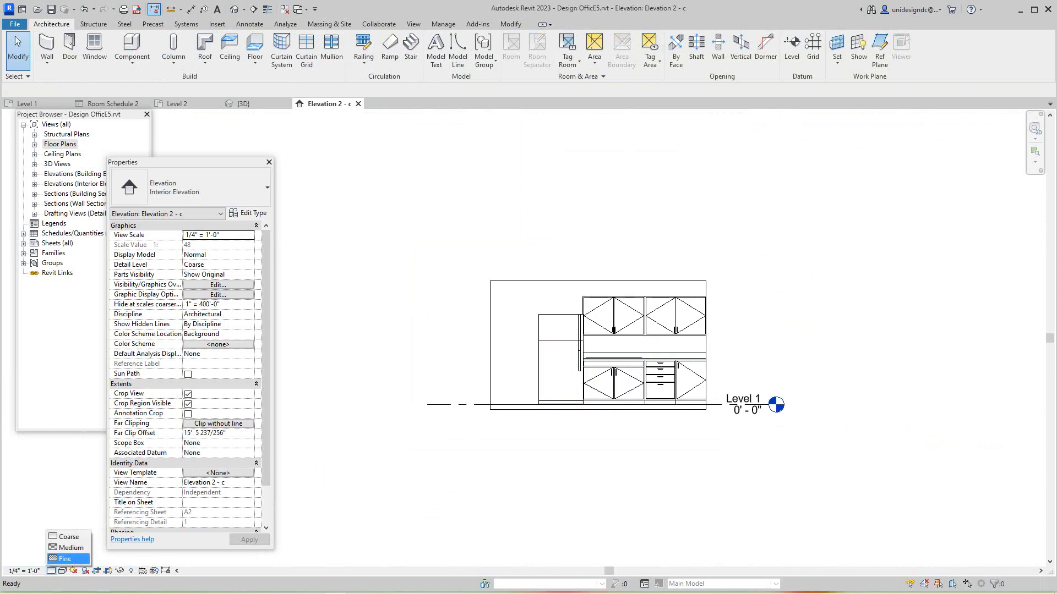
pyautogui.click(65, 558)
pyautogui.scroll(6, 617, 360)
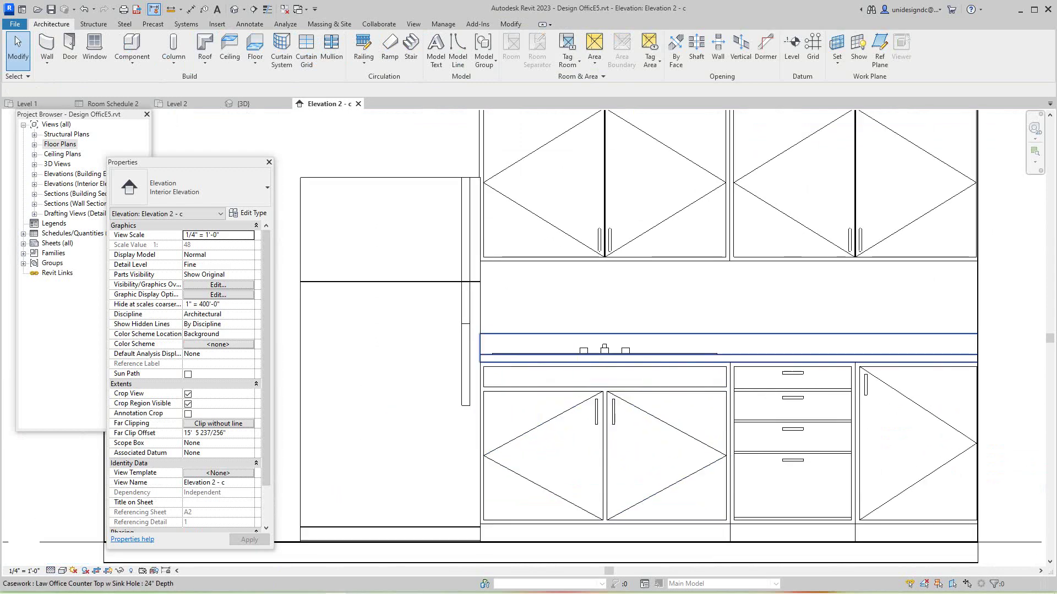
pyautogui.scroll(-2, 602, 347)
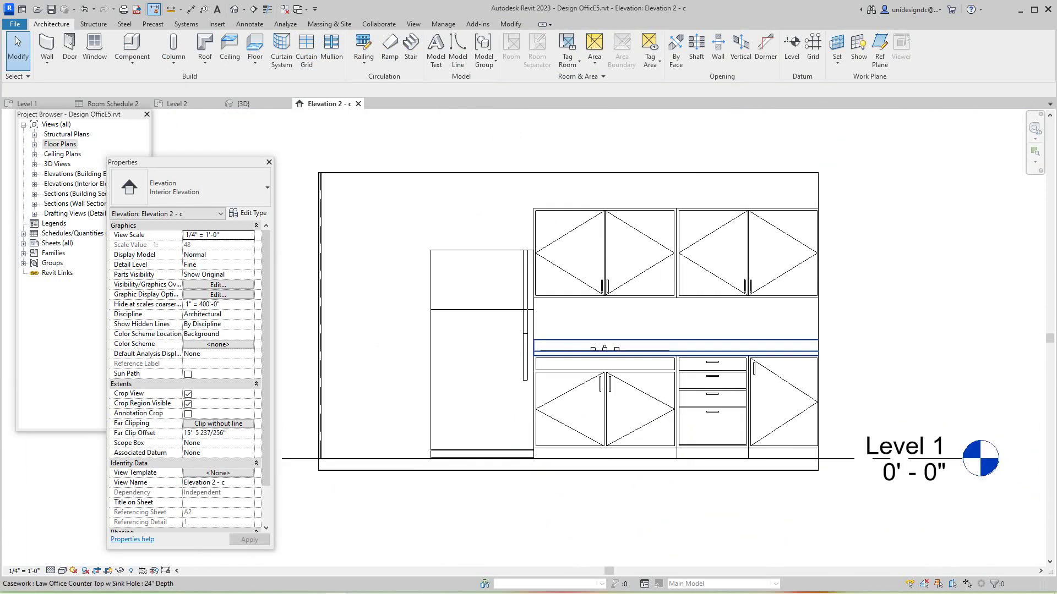
pyautogui.scroll(-2, 609, 347)
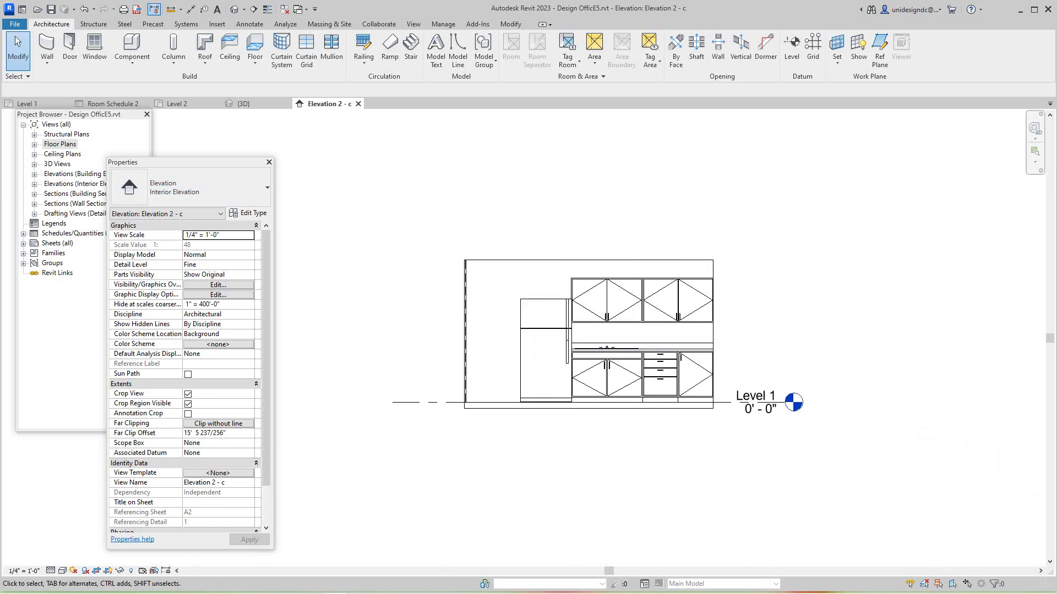
pyautogui.moveTo(610, 346); pyautogui.dragTo(610, 352, button='middle')
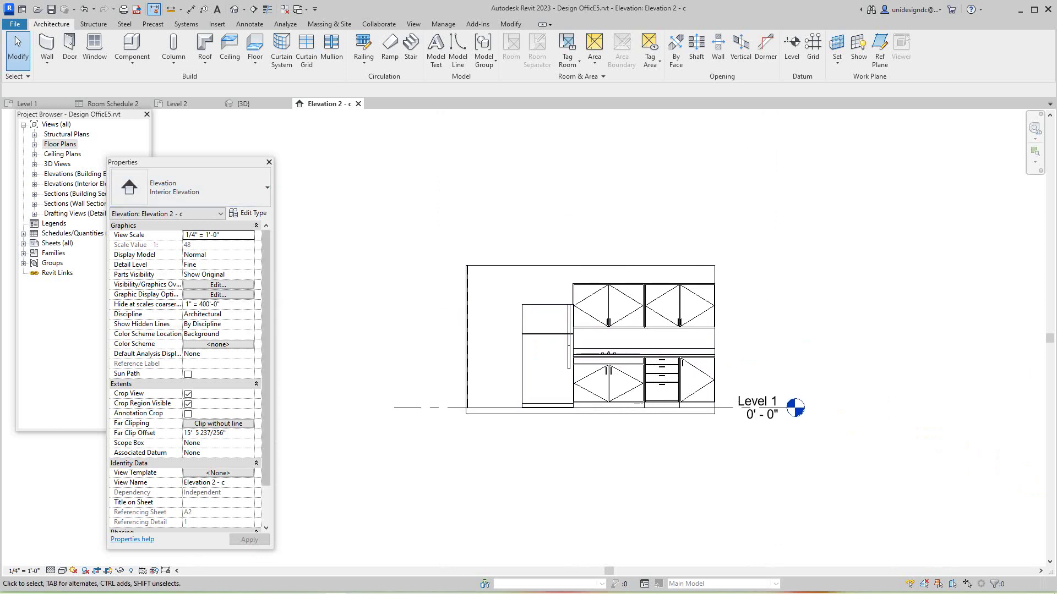
# Set the visual style of Elevation 2 - c to Wireframe and inspect the sink bowls within the base cabinet
pyautogui.click(62, 571)
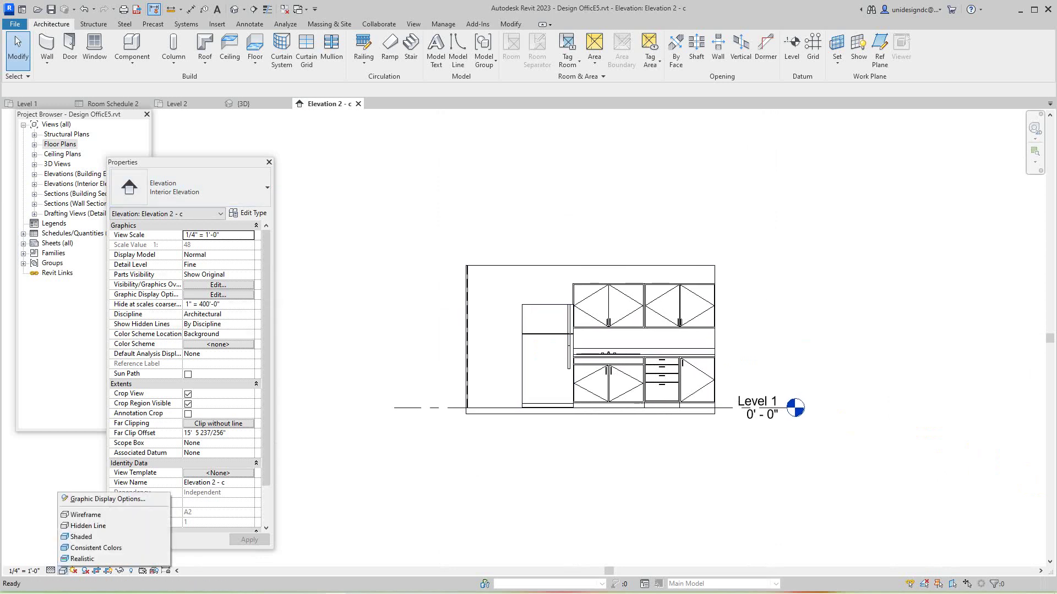
pyautogui.click(85, 515)
pyautogui.scroll(5, 617, 357)
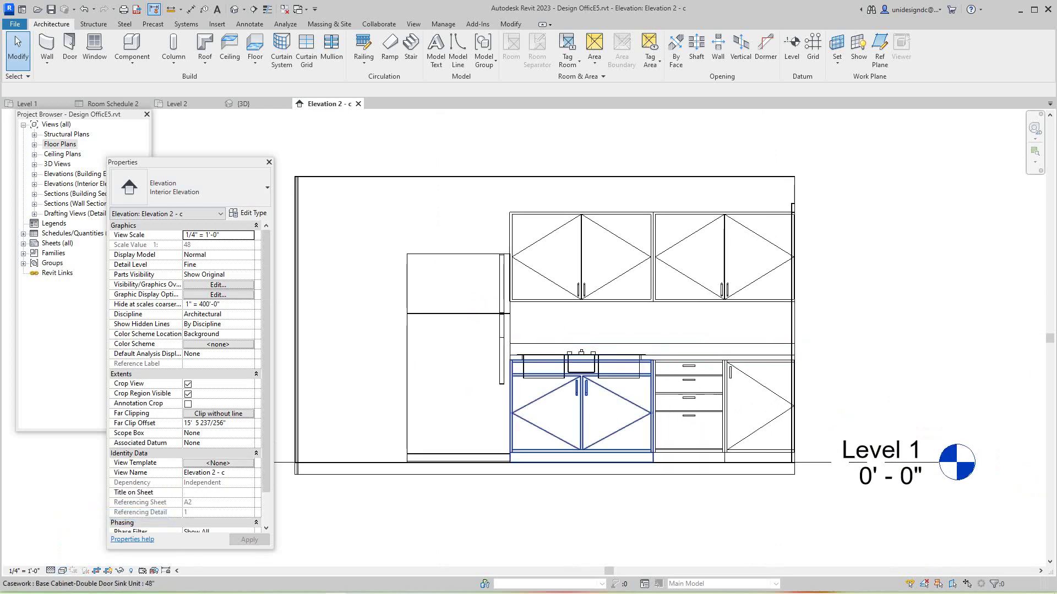
pyautogui.scroll(-6, 624, 357)
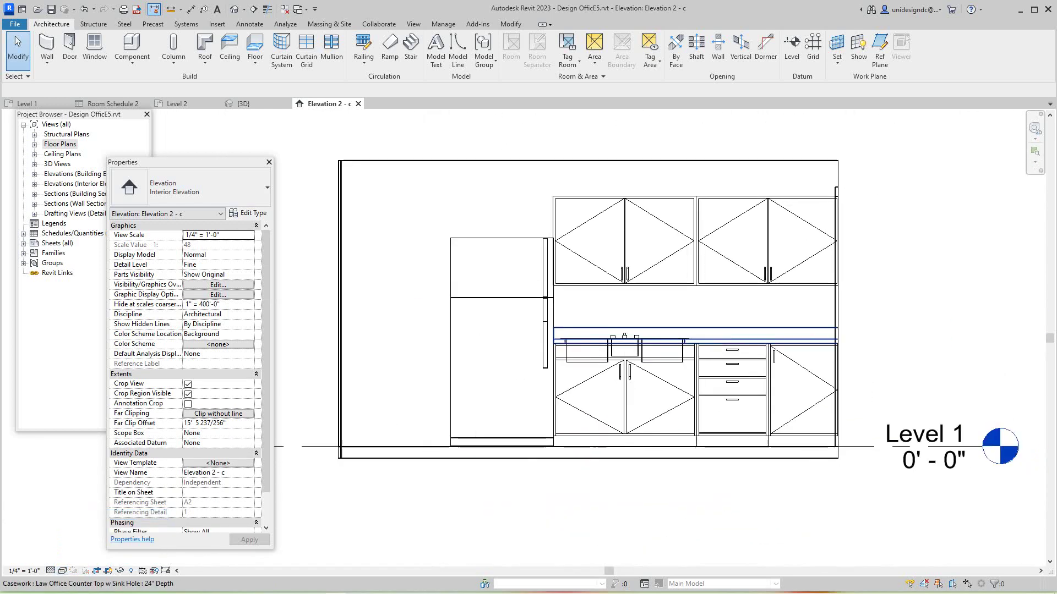
pyautogui.scroll(4, 664, 340)
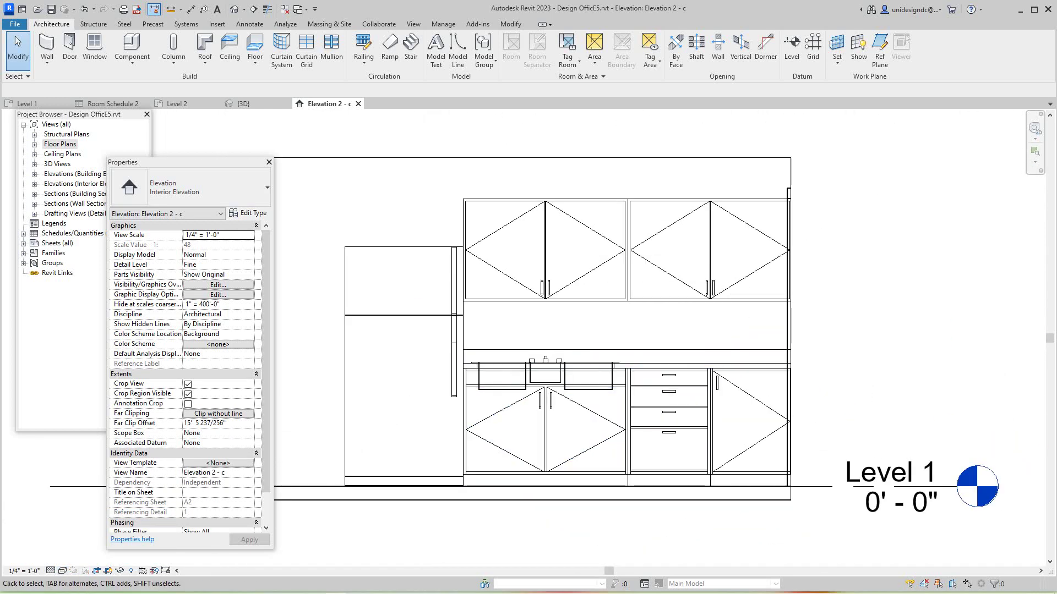
# Combine the floating Properties palette with the Project Browser as a tabbed group, clear of the elevation
pyautogui.click(205, 187)
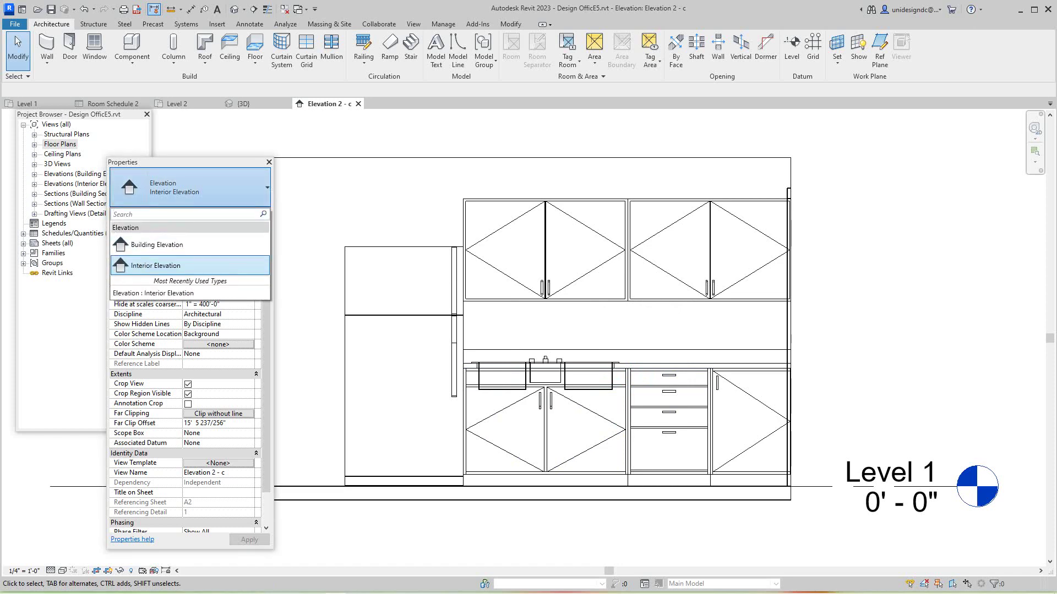
pyautogui.moveTo(203, 163); pyautogui.dragTo(134, 154)
pyautogui.moveTo(501, 290); pyautogui.dragTo(578, 289, button='middle')
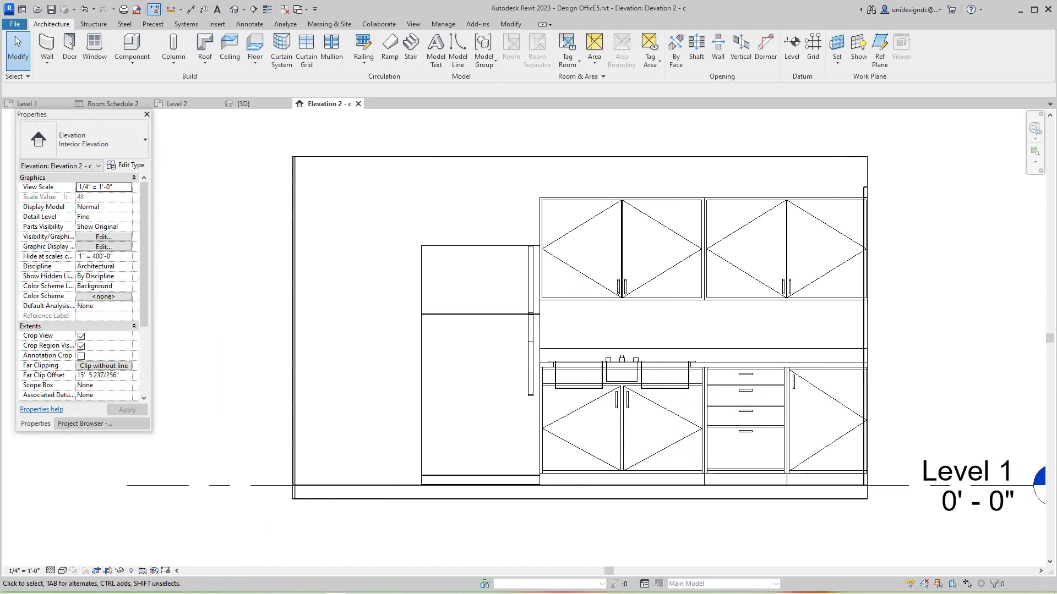
# Set the visual style of Elevation 2 - c to Shaded and inspect the cabinets, countertop and refrigerator
pyautogui.click(62, 571)
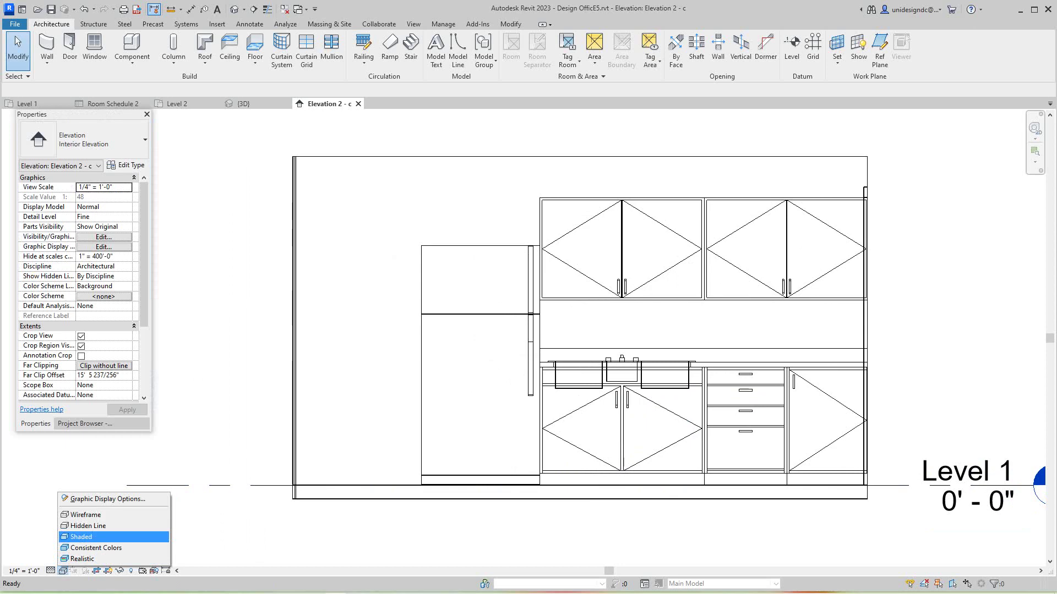
pyautogui.click(80, 537)
pyautogui.scroll(-1, 588, 423)
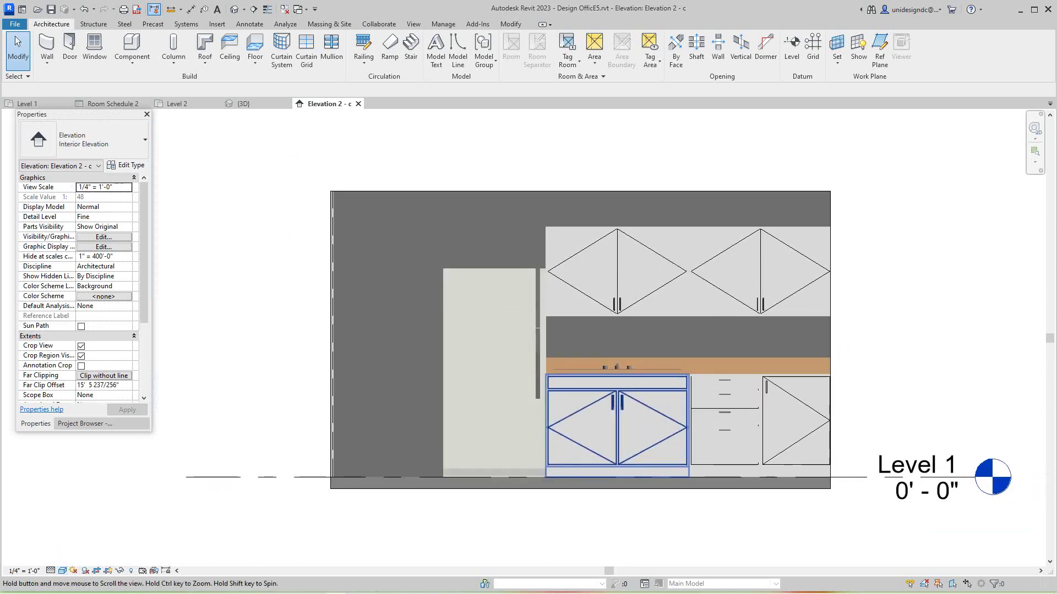
pyautogui.scroll(1, 910, 338)
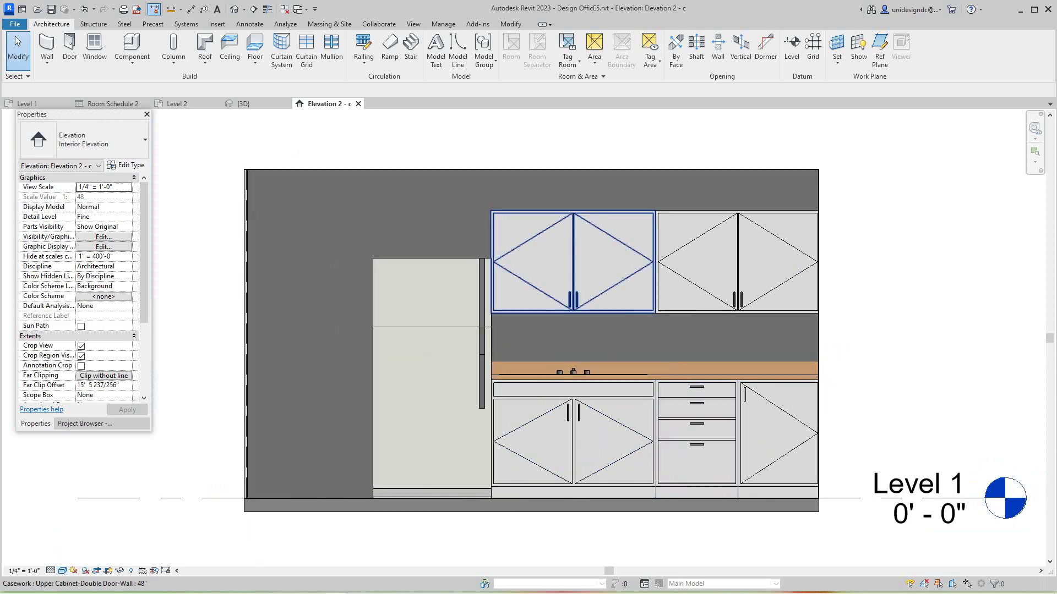
pyautogui.scroll(2, 695, 447)
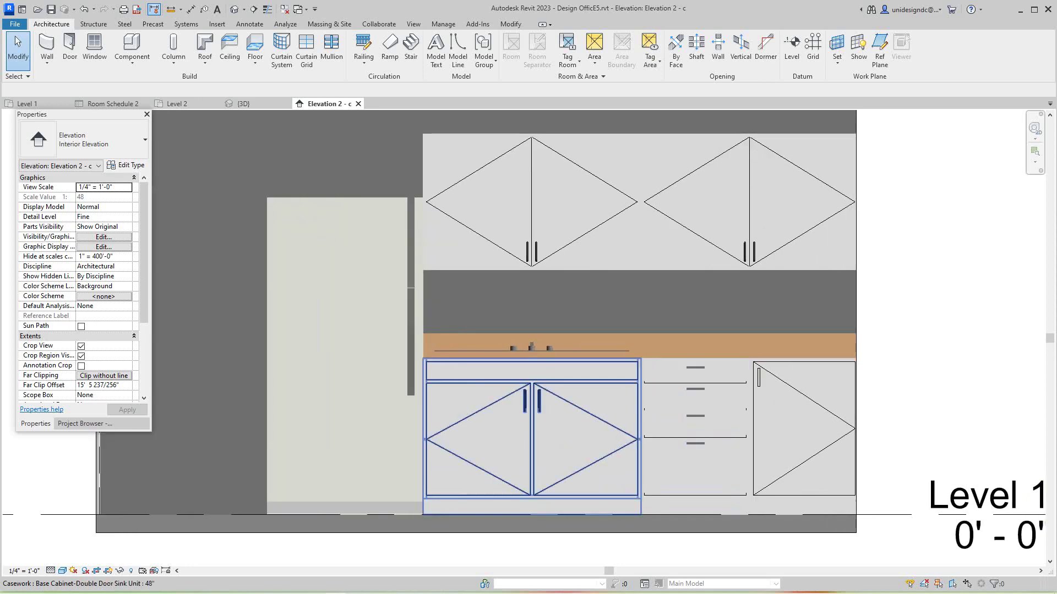
pyautogui.scroll(-2, 532, 348)
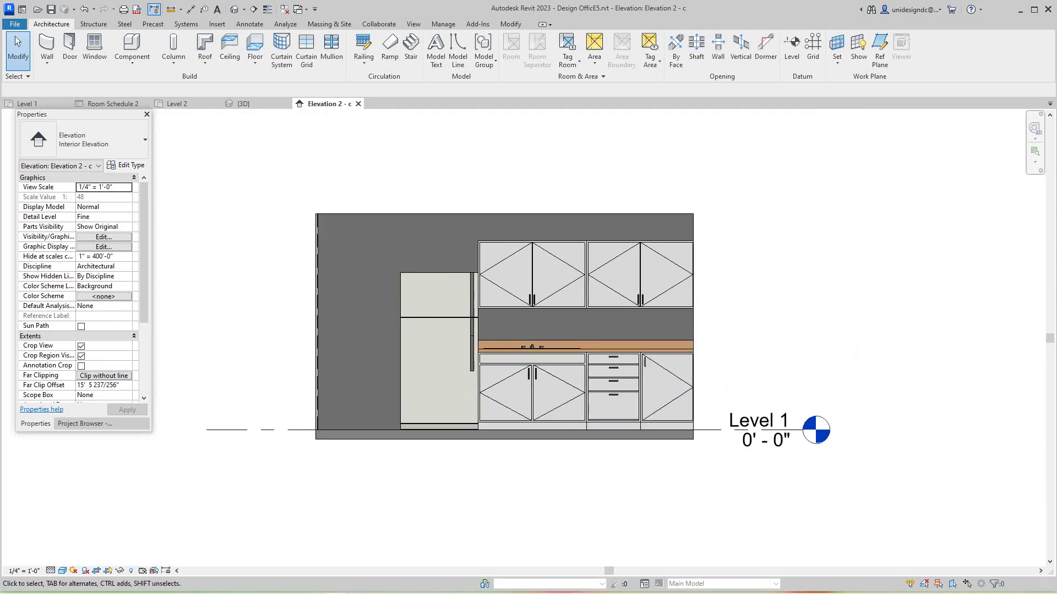
pyautogui.scroll(1, 506, 321)
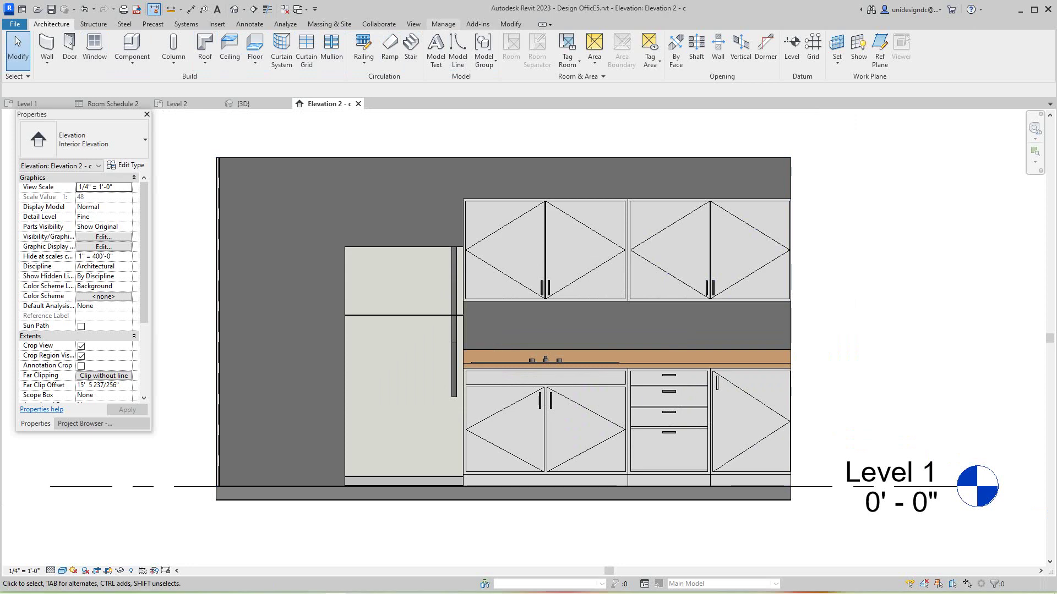
# In Object Styles, set the line pattern of the Casework subcategory Elevation Swing to Hidden 1/8" and apply it to the model
pyautogui.click(443, 24)
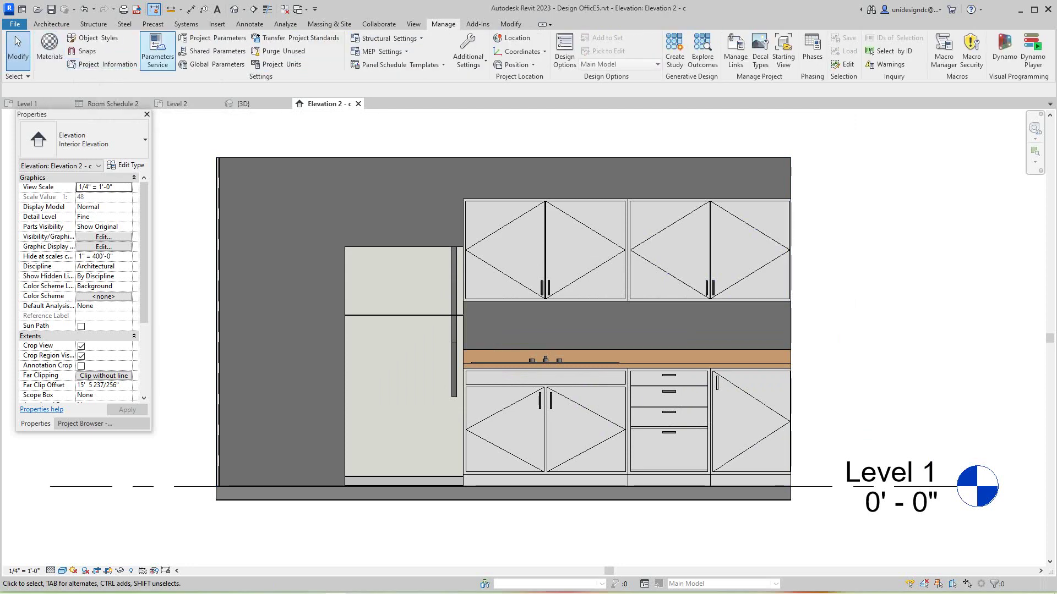
pyautogui.click(94, 38)
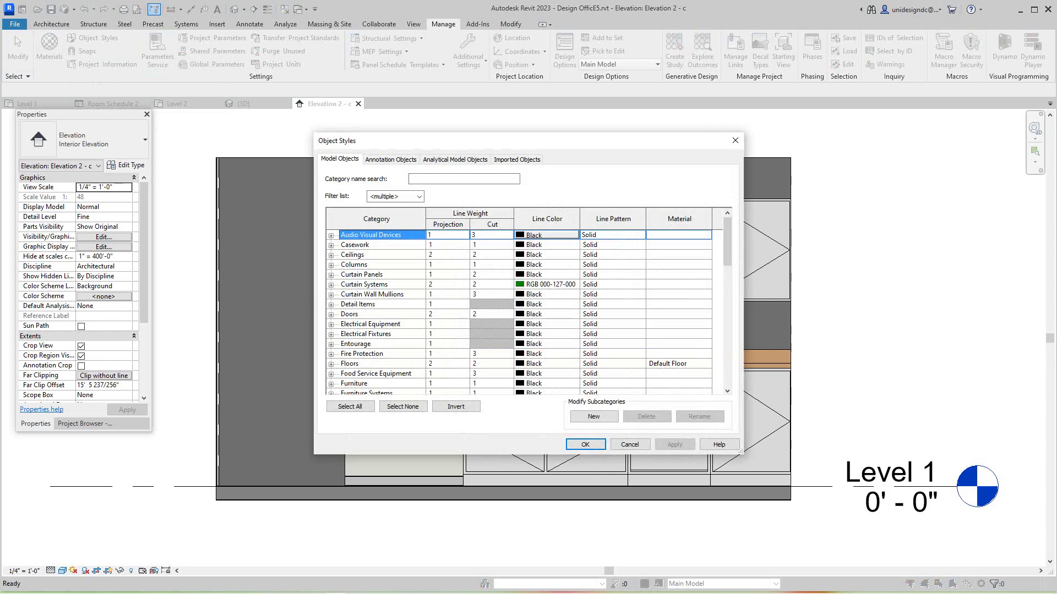
pyautogui.click(331, 245)
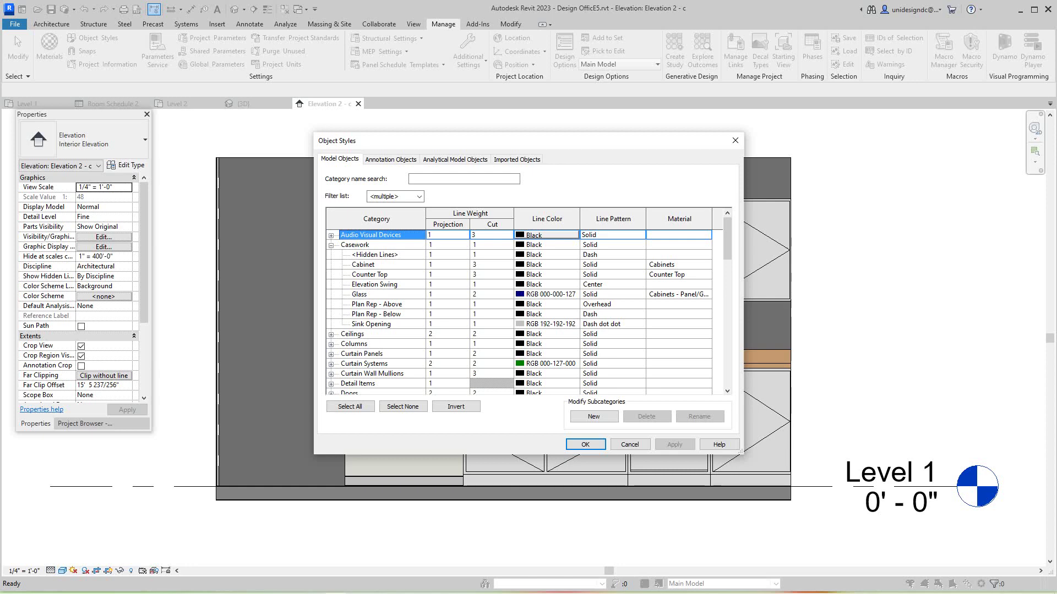
pyautogui.click(374, 284)
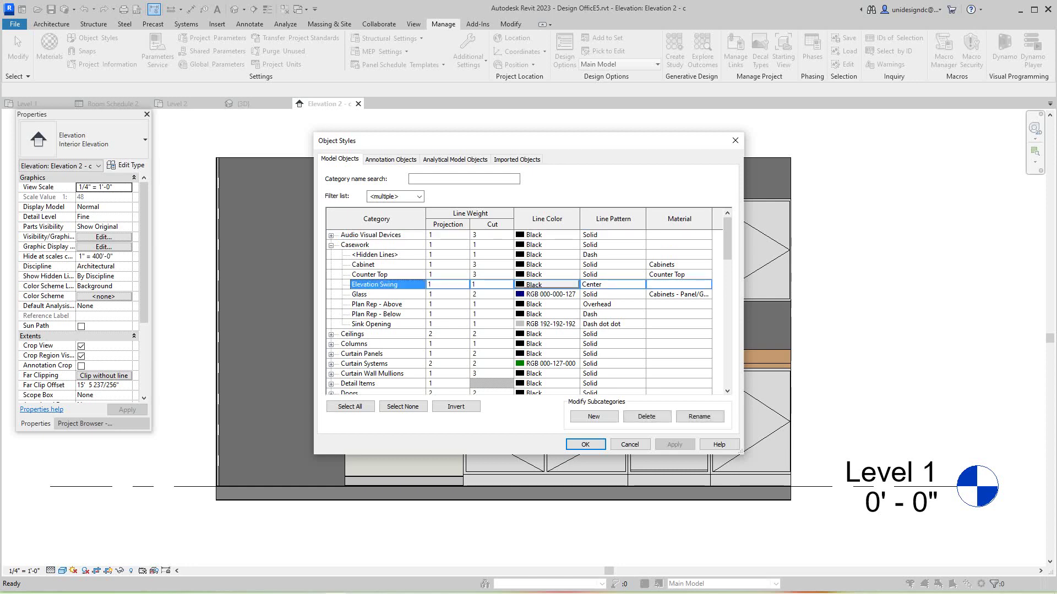
pyautogui.click(639, 284)
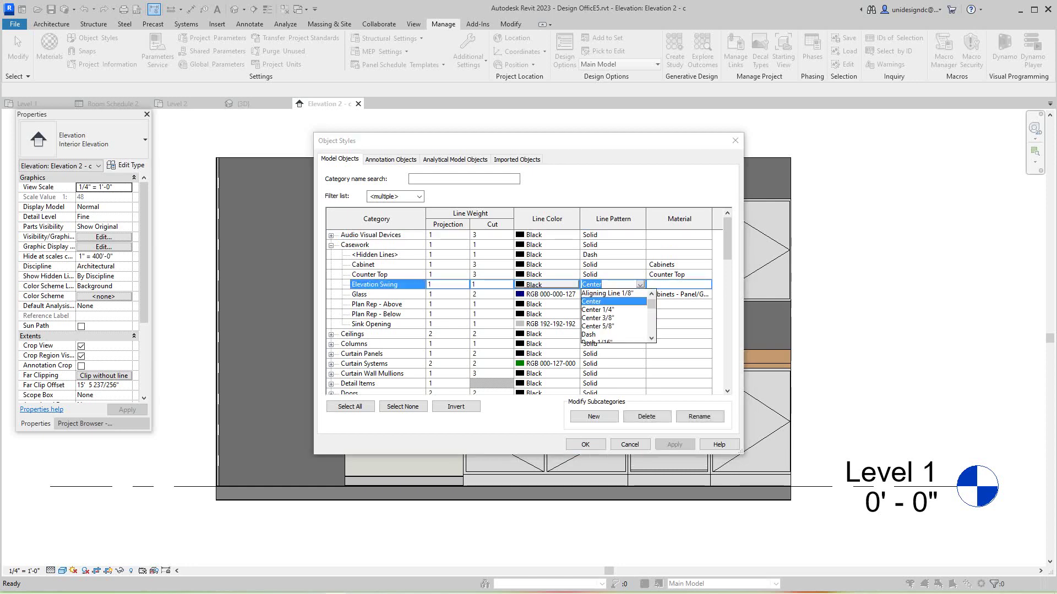
pyautogui.scroll(-3, 613, 315)
pyautogui.scroll(-3, 616, 317)
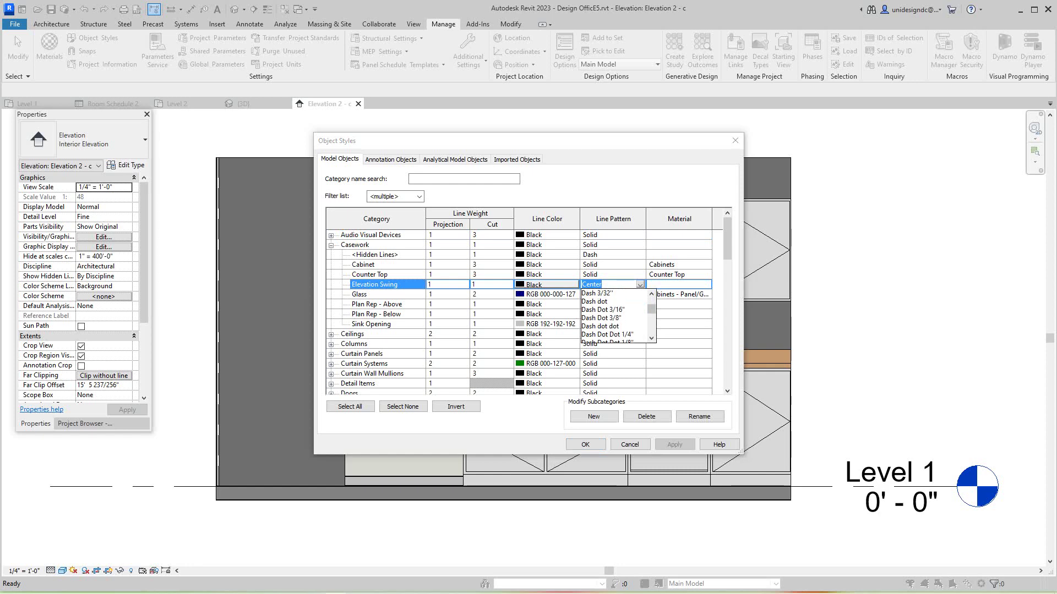
pyautogui.scroll(-4, 615, 317)
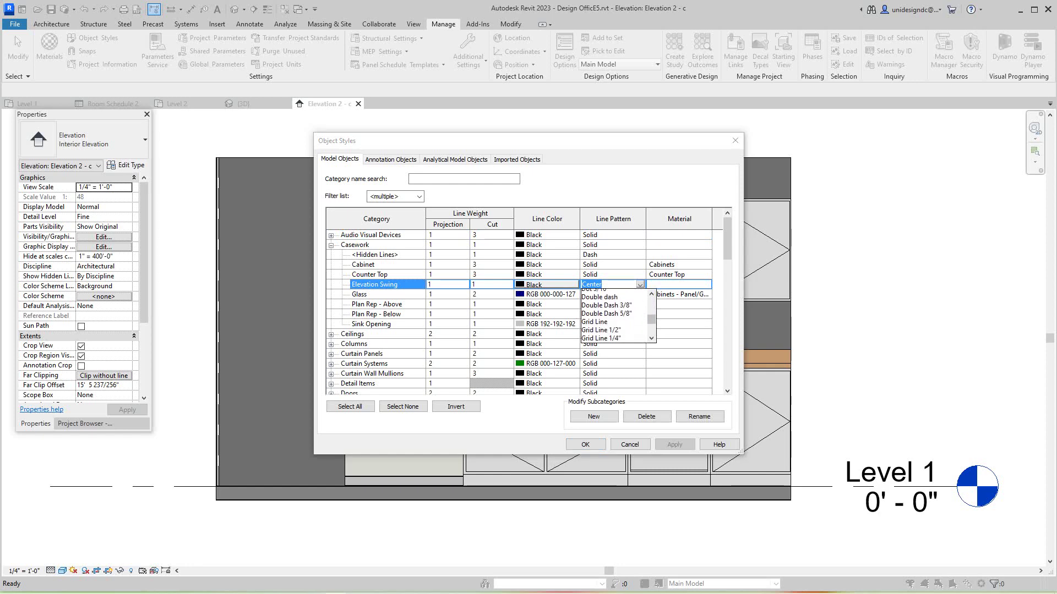
pyautogui.scroll(3, 615, 316)
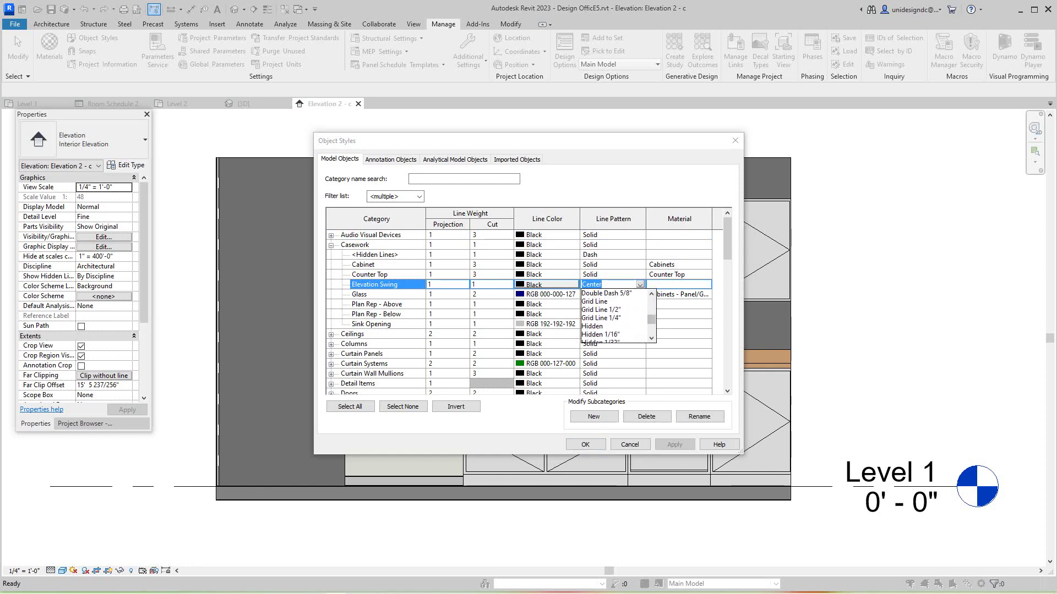
pyautogui.scroll(-3, 615, 317)
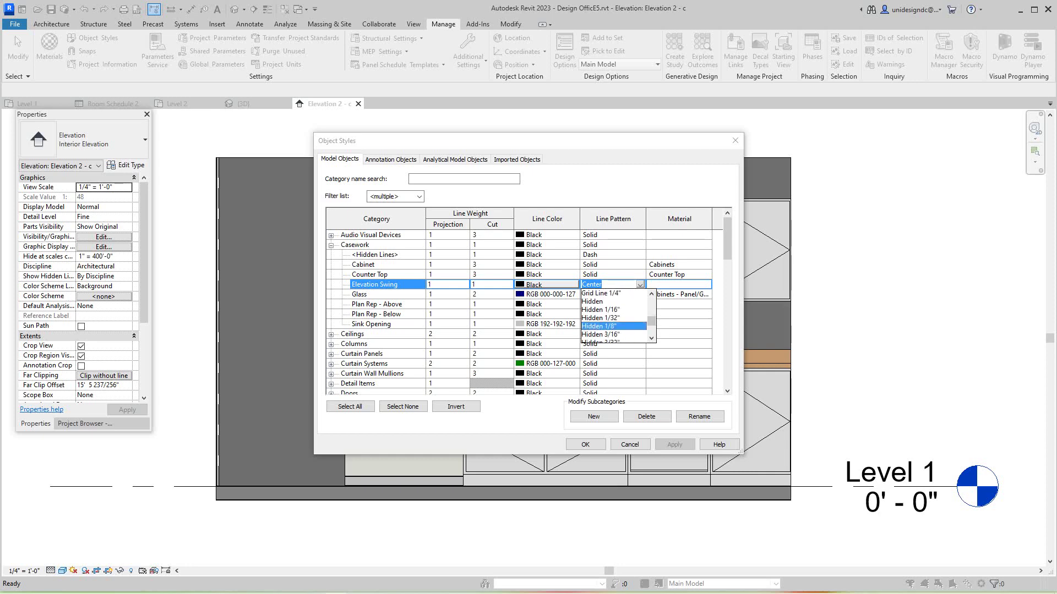
pyautogui.click(614, 325)
pyautogui.click(674, 444)
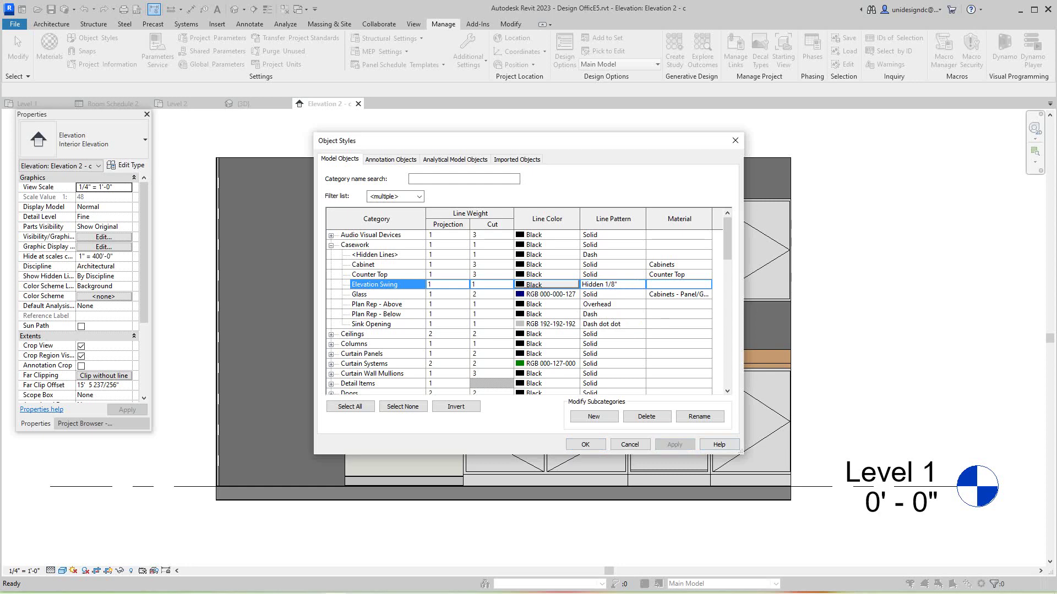
pyautogui.click(585, 444)
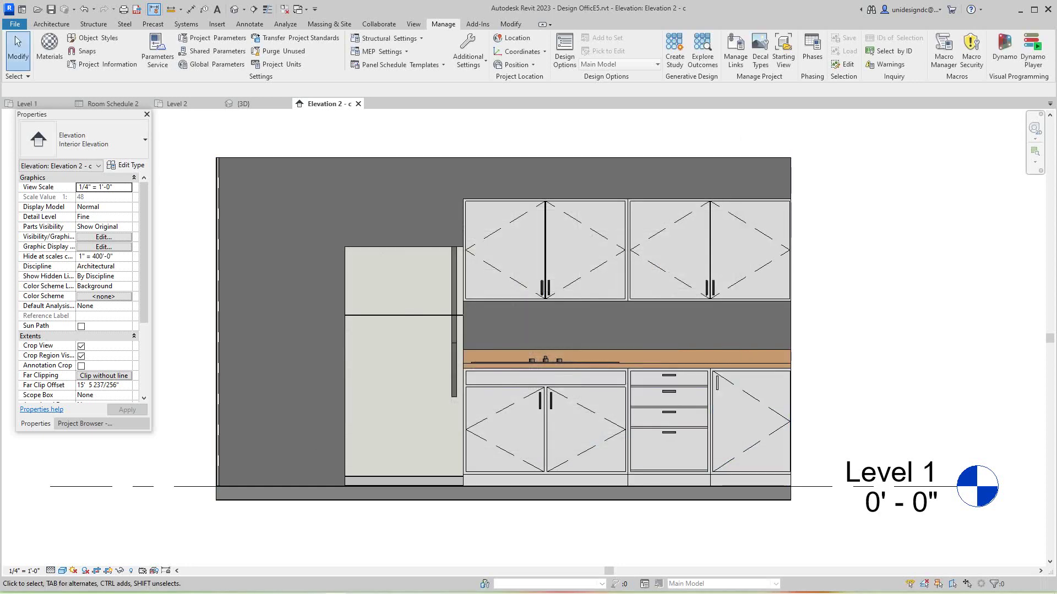
pyautogui.moveTo(669, 330); pyautogui.dragTo(701, 327, button='middle')
pyautogui.scroll(-1, 882, 290)
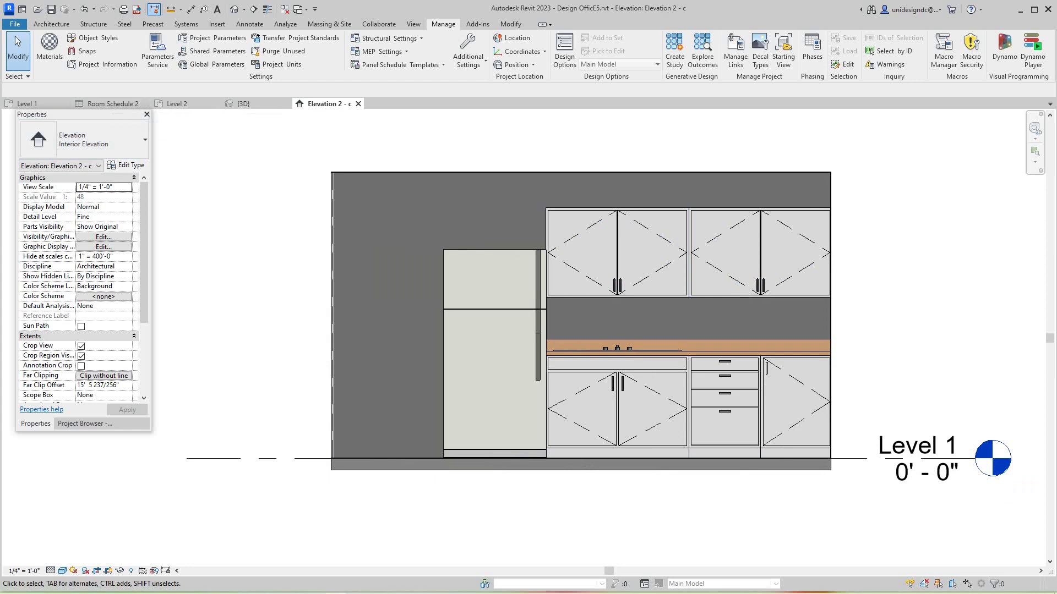
# Return to the Level 1 floor plan and examine the refrigerator, sink and cabinet layout in Break Room 105
pyautogui.click(27, 103)
pyautogui.moveTo(522, 247); pyautogui.dragTo(496, 352, button='middle')
pyautogui.scroll(-3, 668, 448)
pyautogui.moveTo(667, 449); pyautogui.dragTo(636, 468, button='middle')
pyautogui.scroll(4, 627, 416)
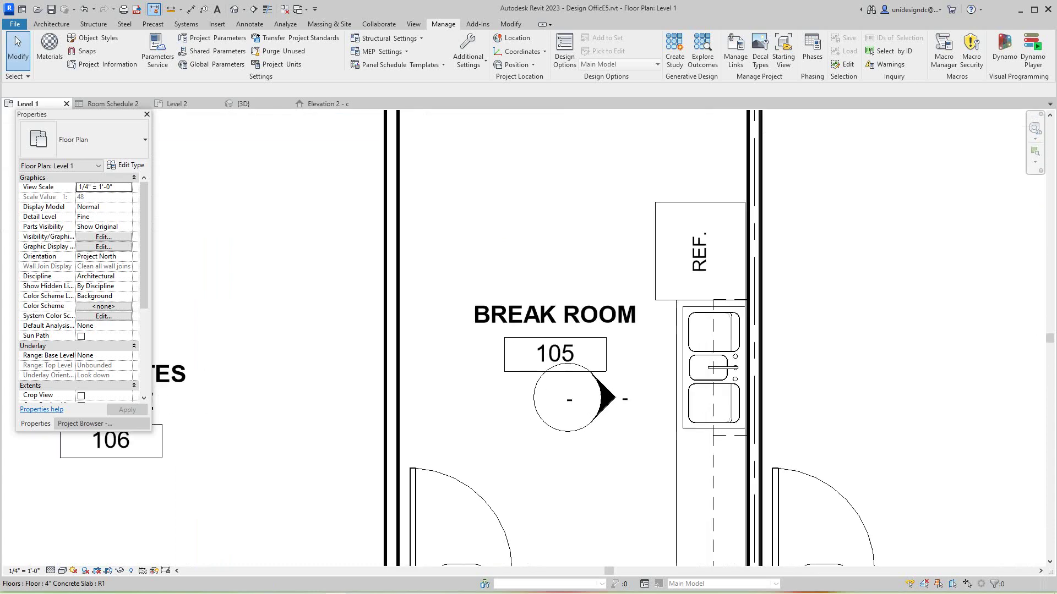
pyautogui.scroll(-3, 610, 408)
pyautogui.scroll(-1, 605, 400)
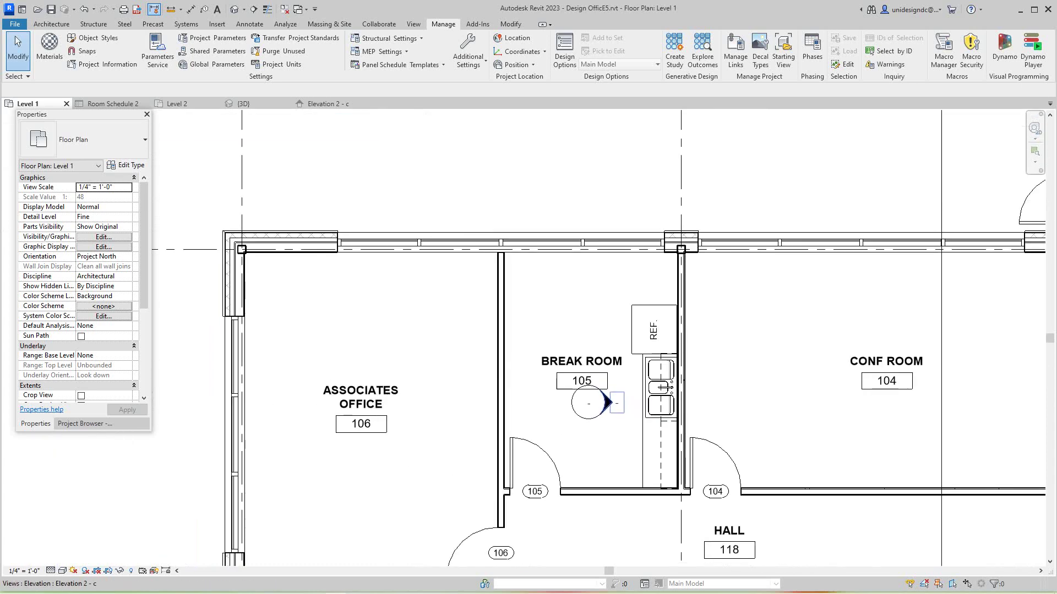
pyautogui.moveTo(610, 403); pyautogui.dragTo(583, 344, button='middle')
pyautogui.scroll(-1, 583, 344)
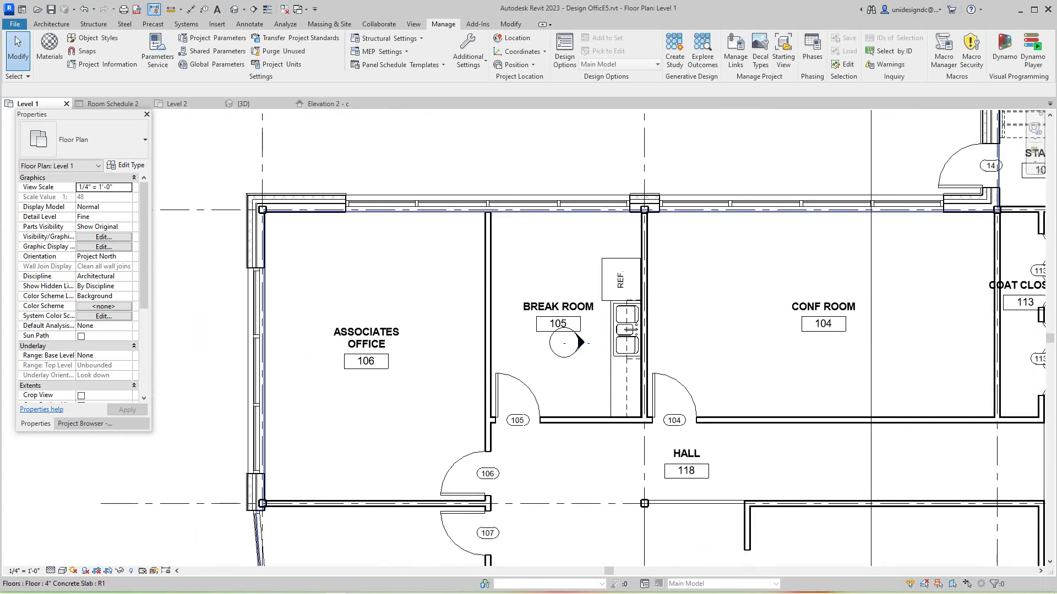
pyautogui.scroll(1, 580, 440)
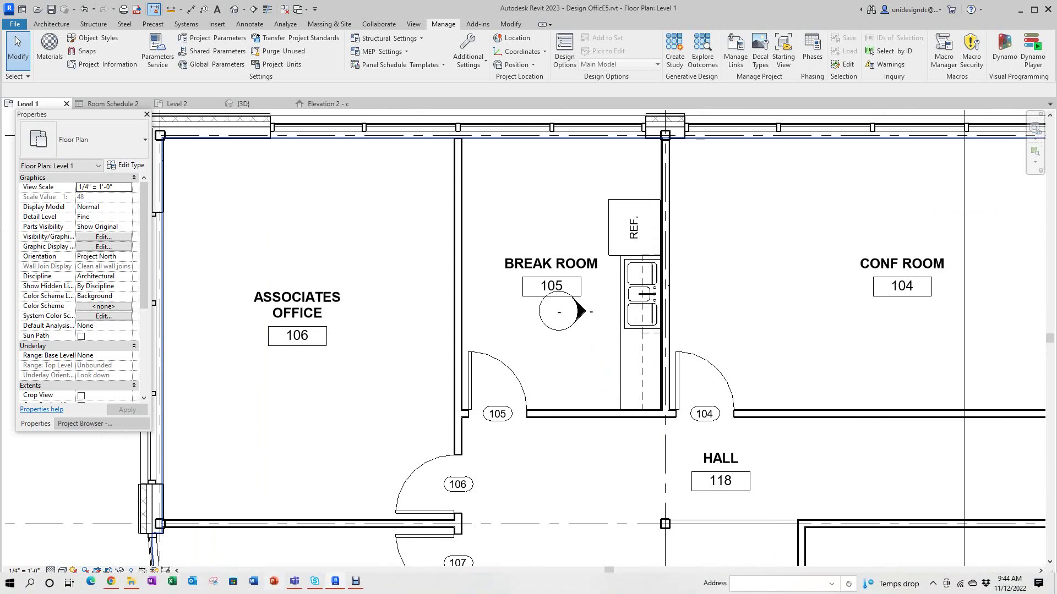
pyautogui.click(355, 582)
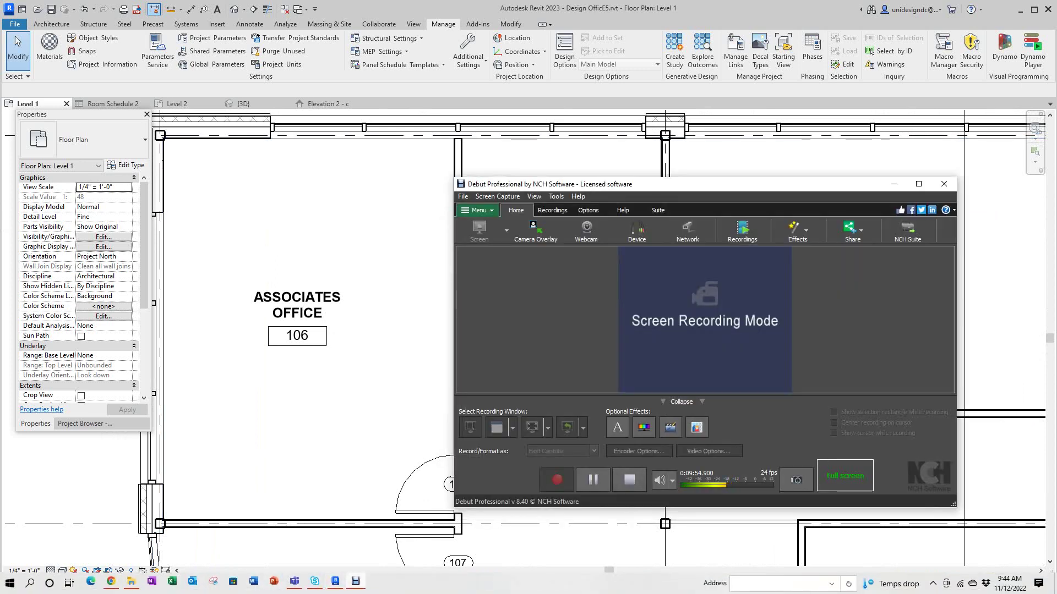